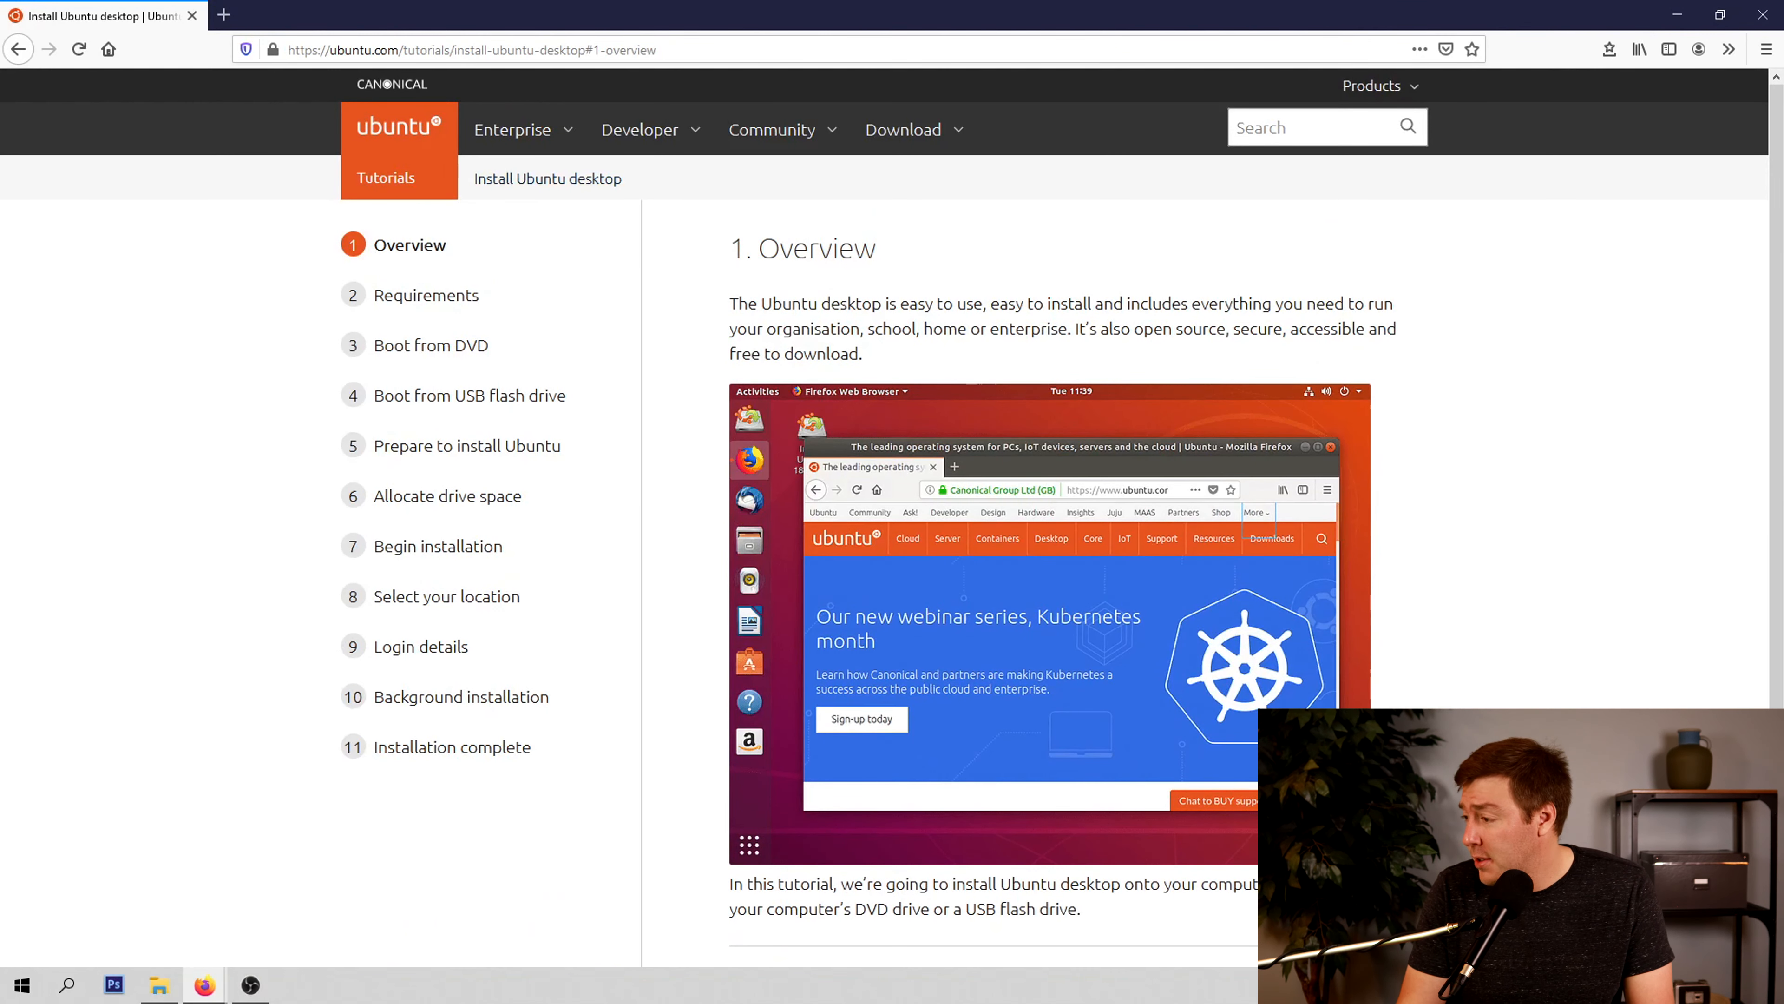
From the install tutorial's Requirements section, open the linked tutorials list in a new tab and choose "Create a bootable USB stick on Windows"
{"action": "left_click", "coordinate": [427, 295]}
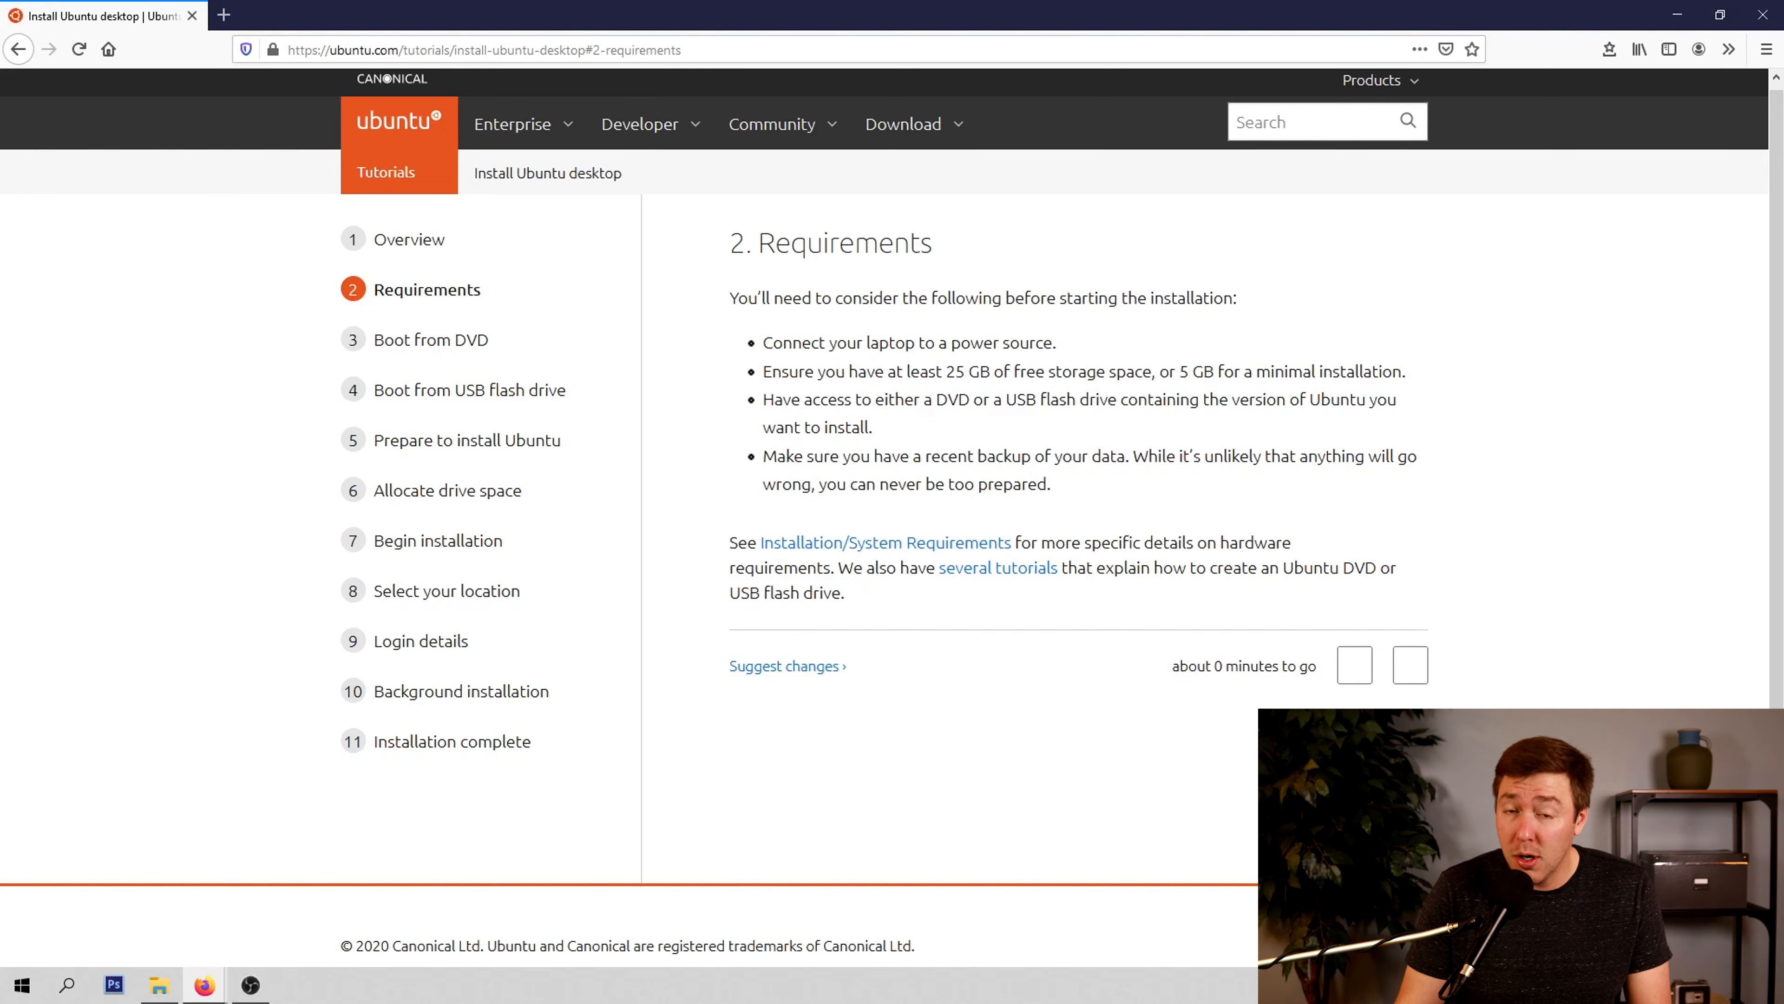
{"action": "right_click", "coordinate": [977, 573]}
{"action": "left_click", "coordinate": [1019, 587]}
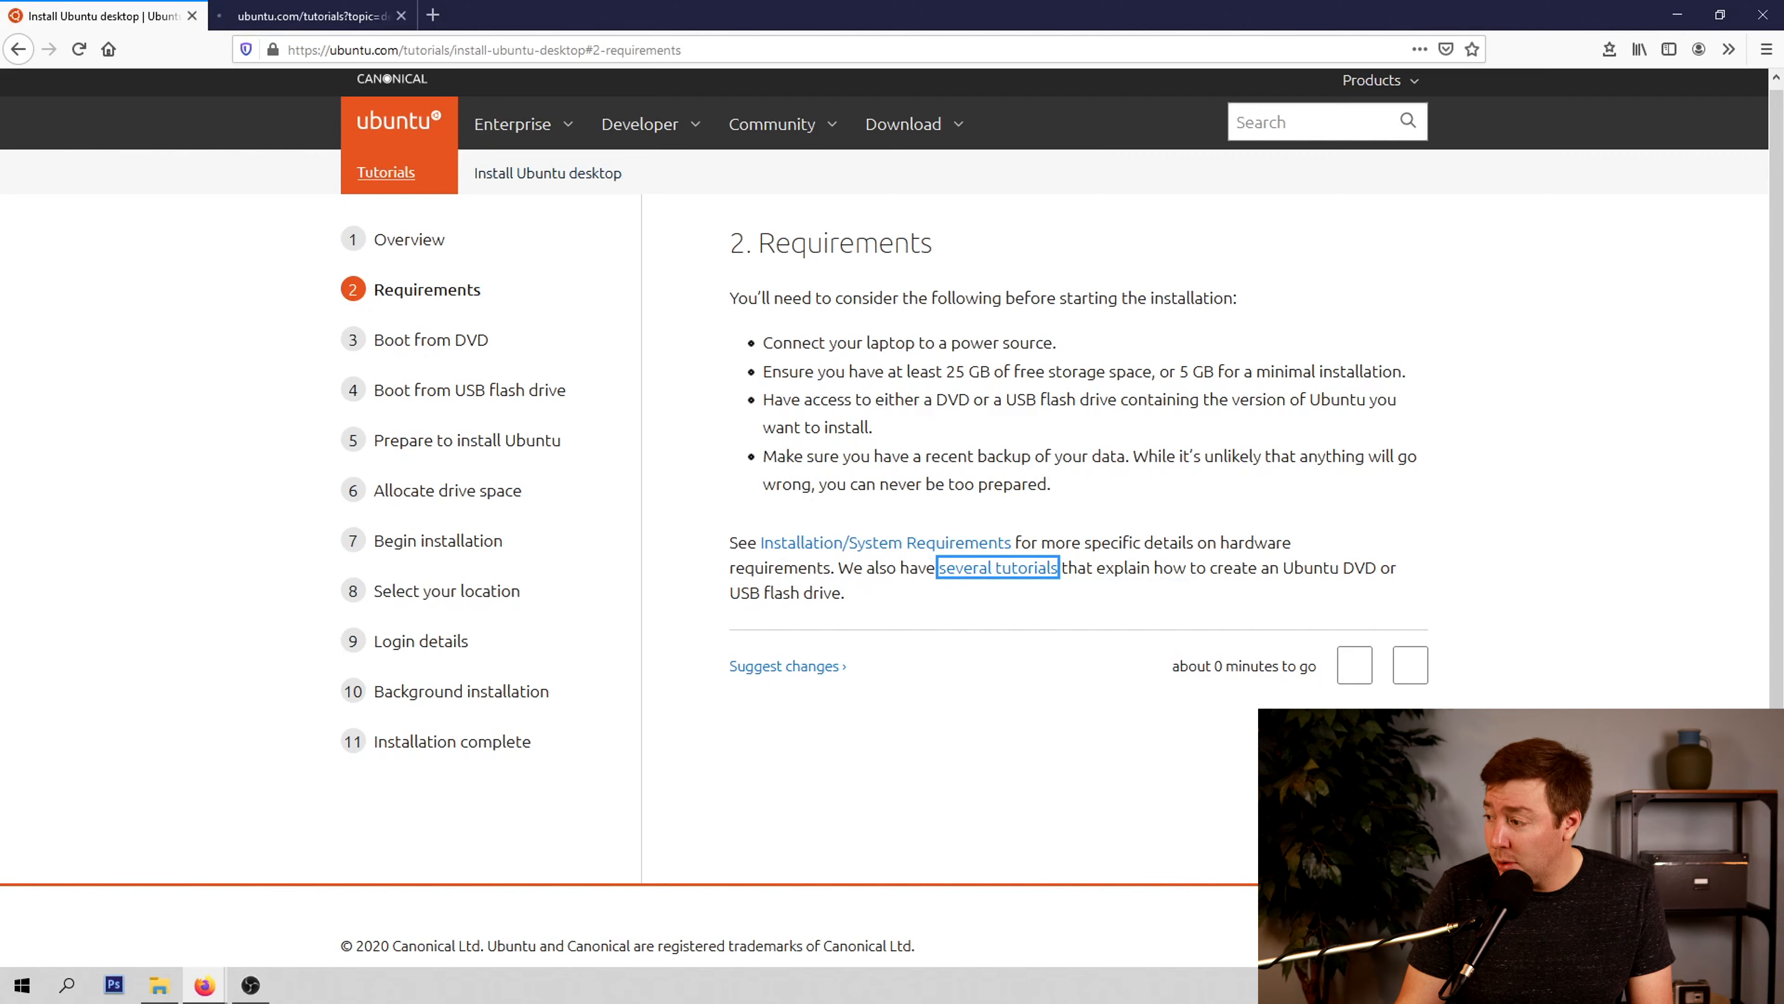
{"action": "left_click", "coordinate": [307, 15]}
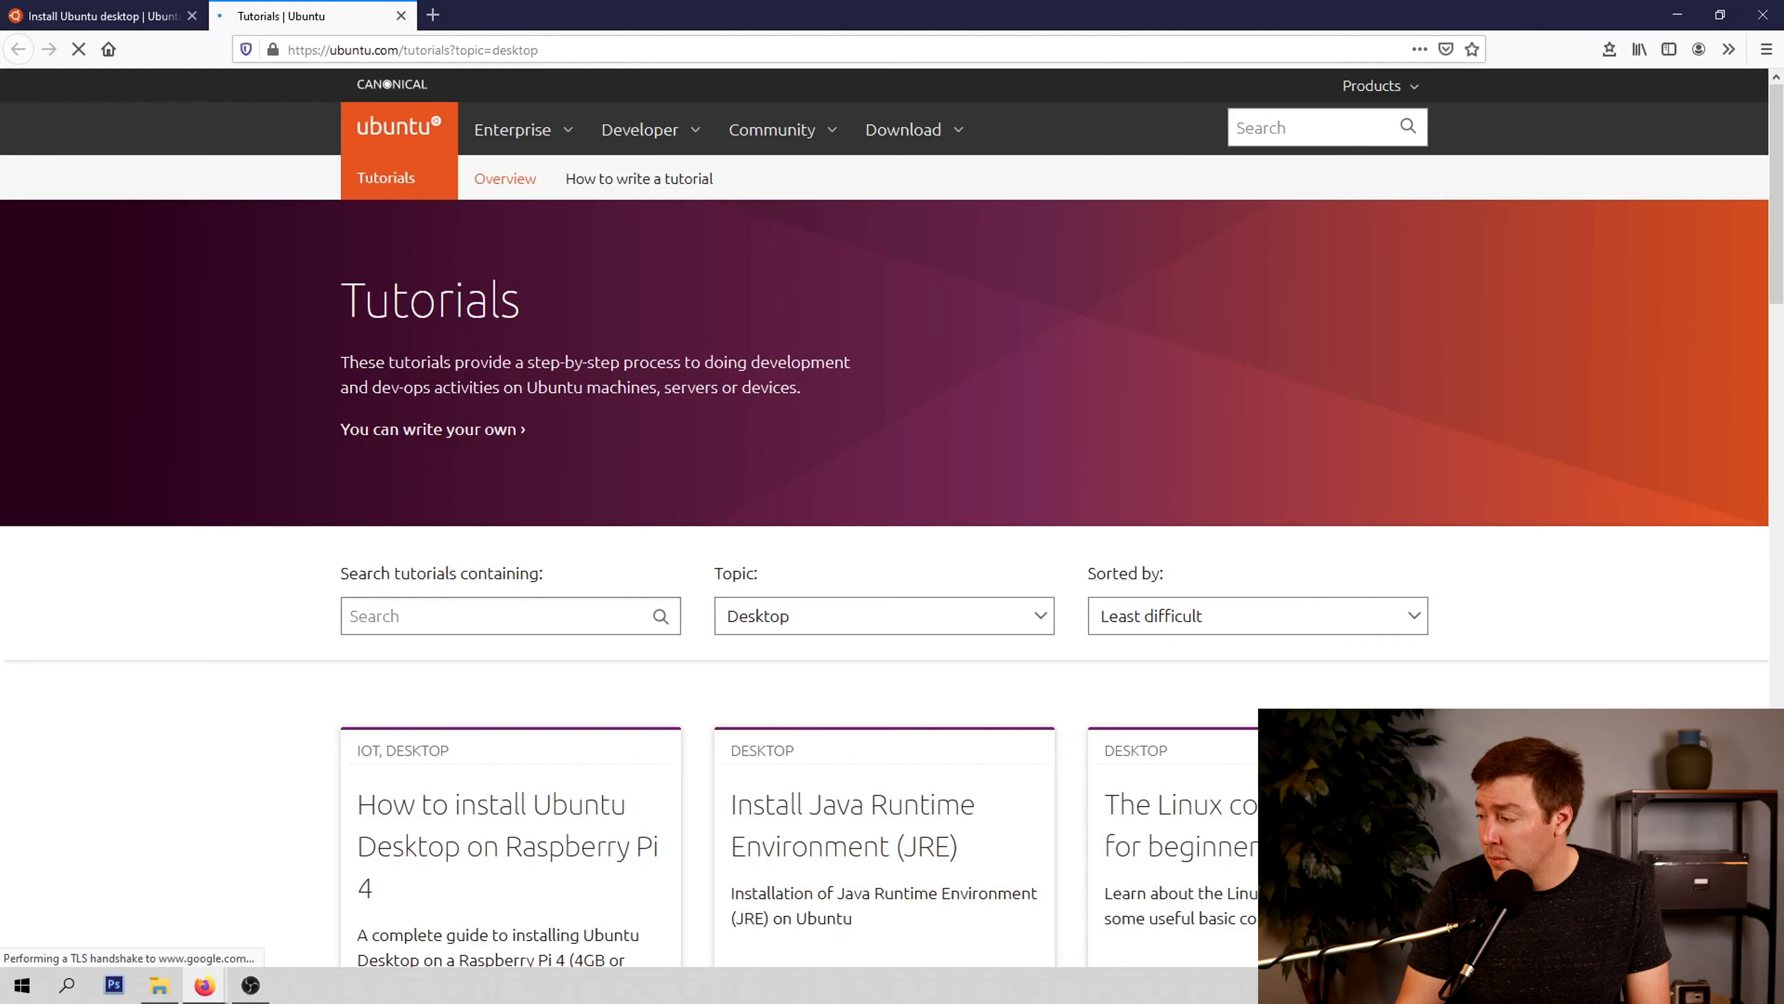
{"action": "scroll", "coordinate": [892, 520], "scroll_direction": "down", "scroll_amount": 3}
{"action": "scroll", "coordinate": [892, 520], "scroll_direction": "down", "scroll_amount": 10}
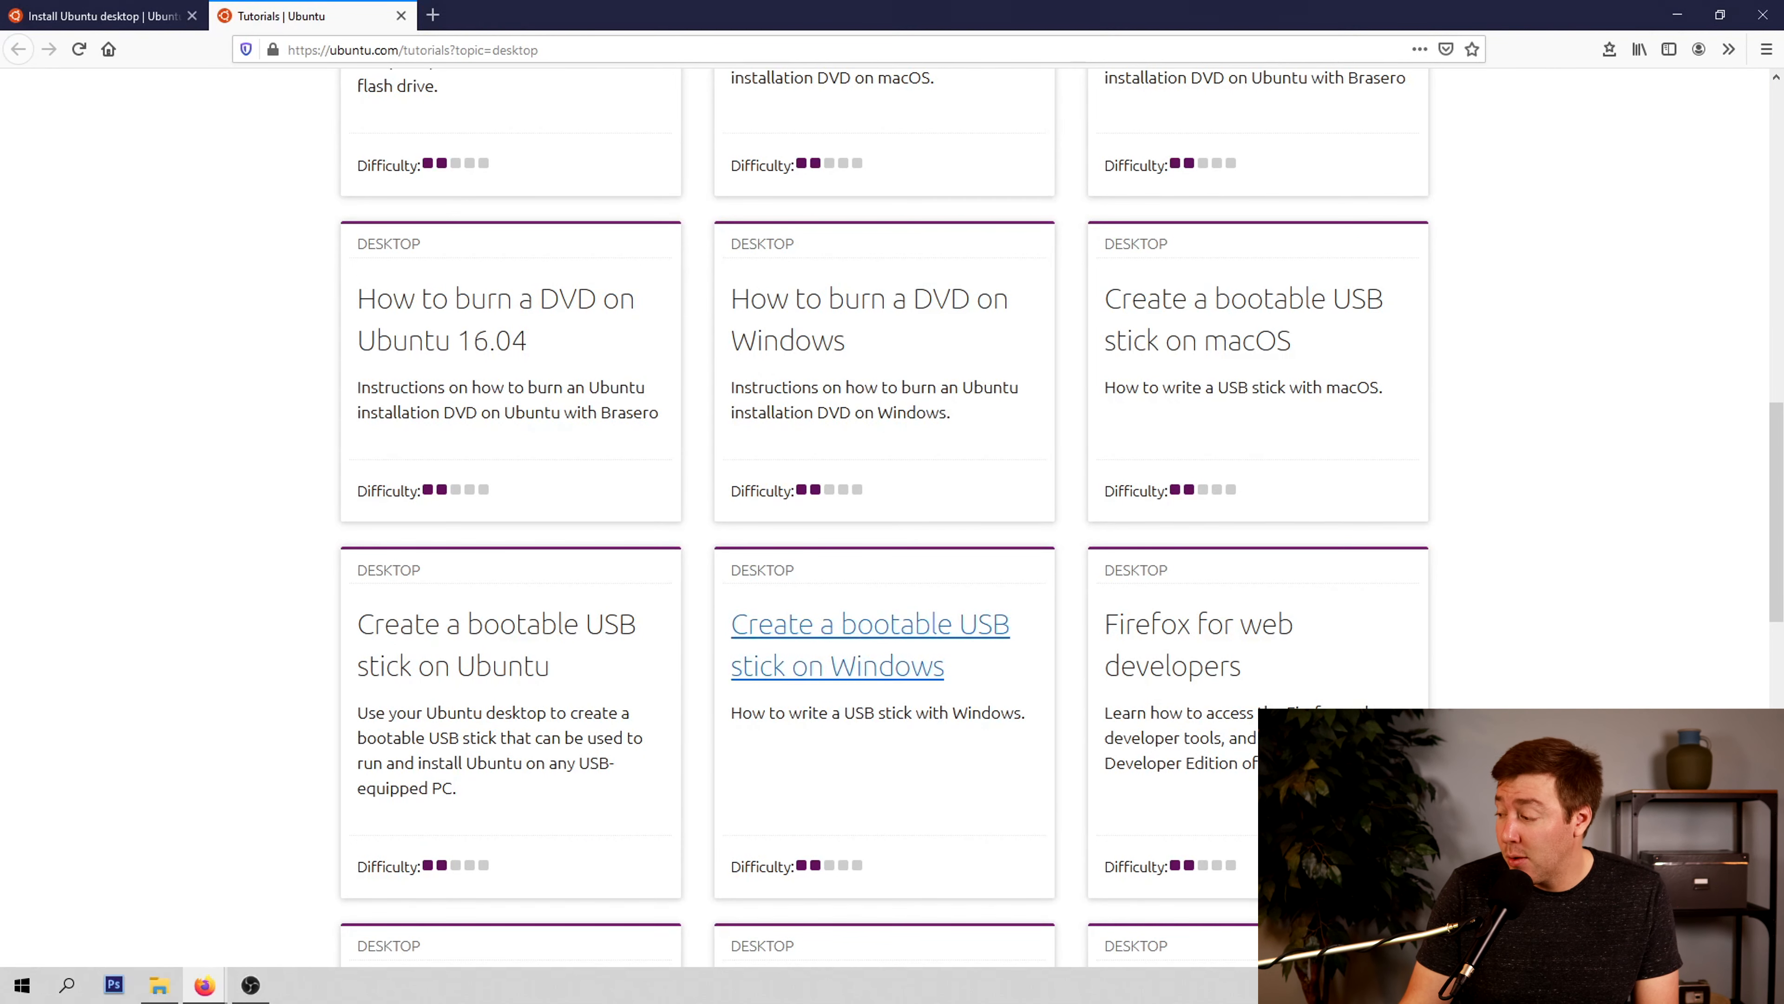
{"action": "left_click", "coordinate": [871, 643]}
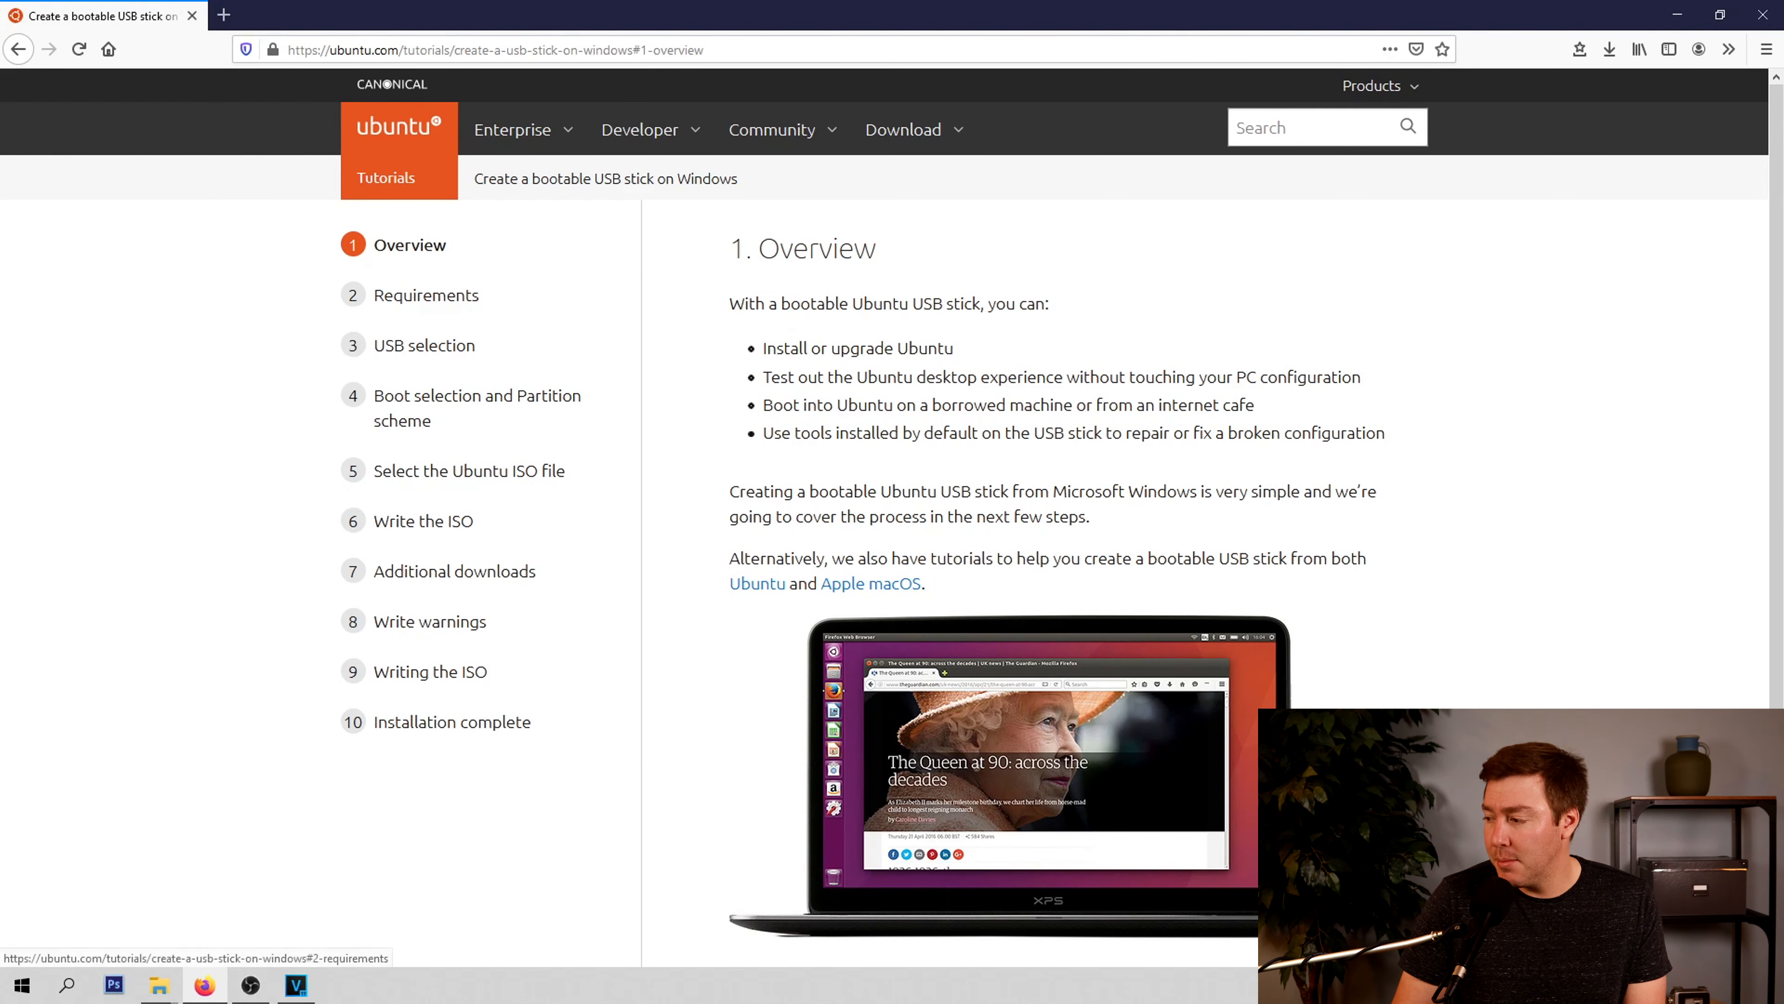
Open the Rufus website from the USB stick tutorial's Requirements section and save the Rufus 3.13 executable
{"action": "left_click", "coordinate": [426, 295]}
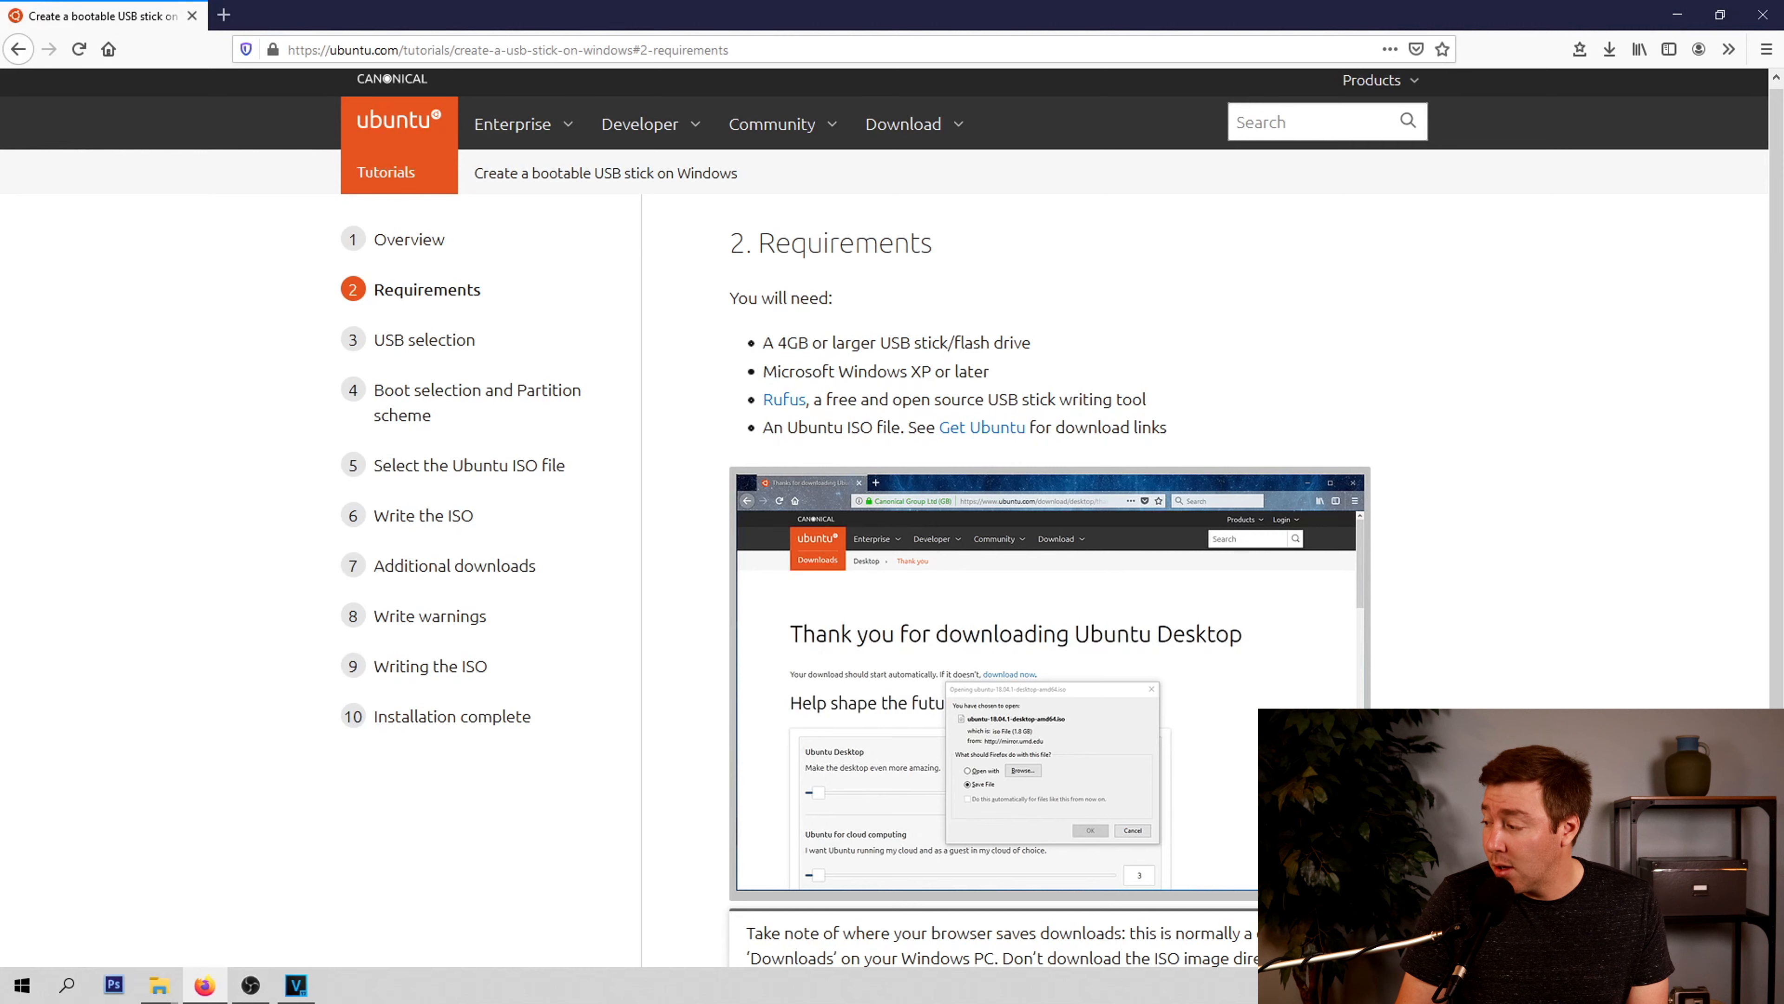
{"action": "right_click", "coordinate": [784, 407]}
{"action": "left_click", "coordinate": [870, 422]}
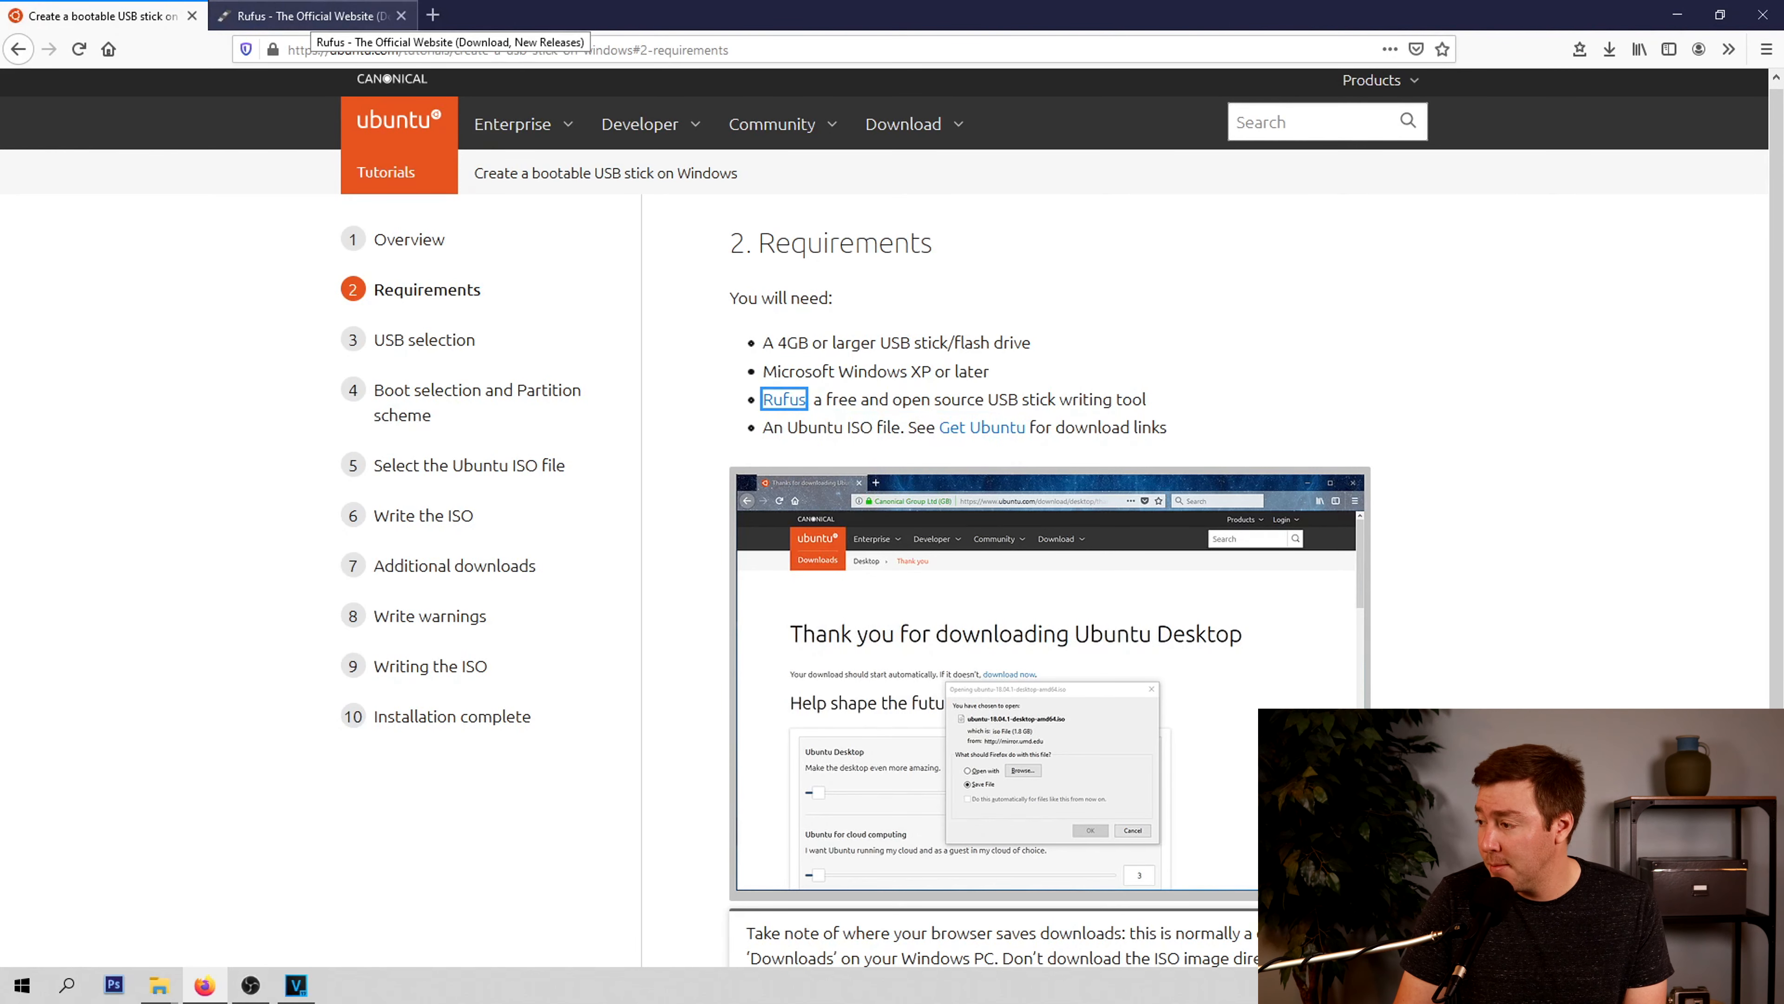
{"action": "left_click", "coordinate": [313, 18]}
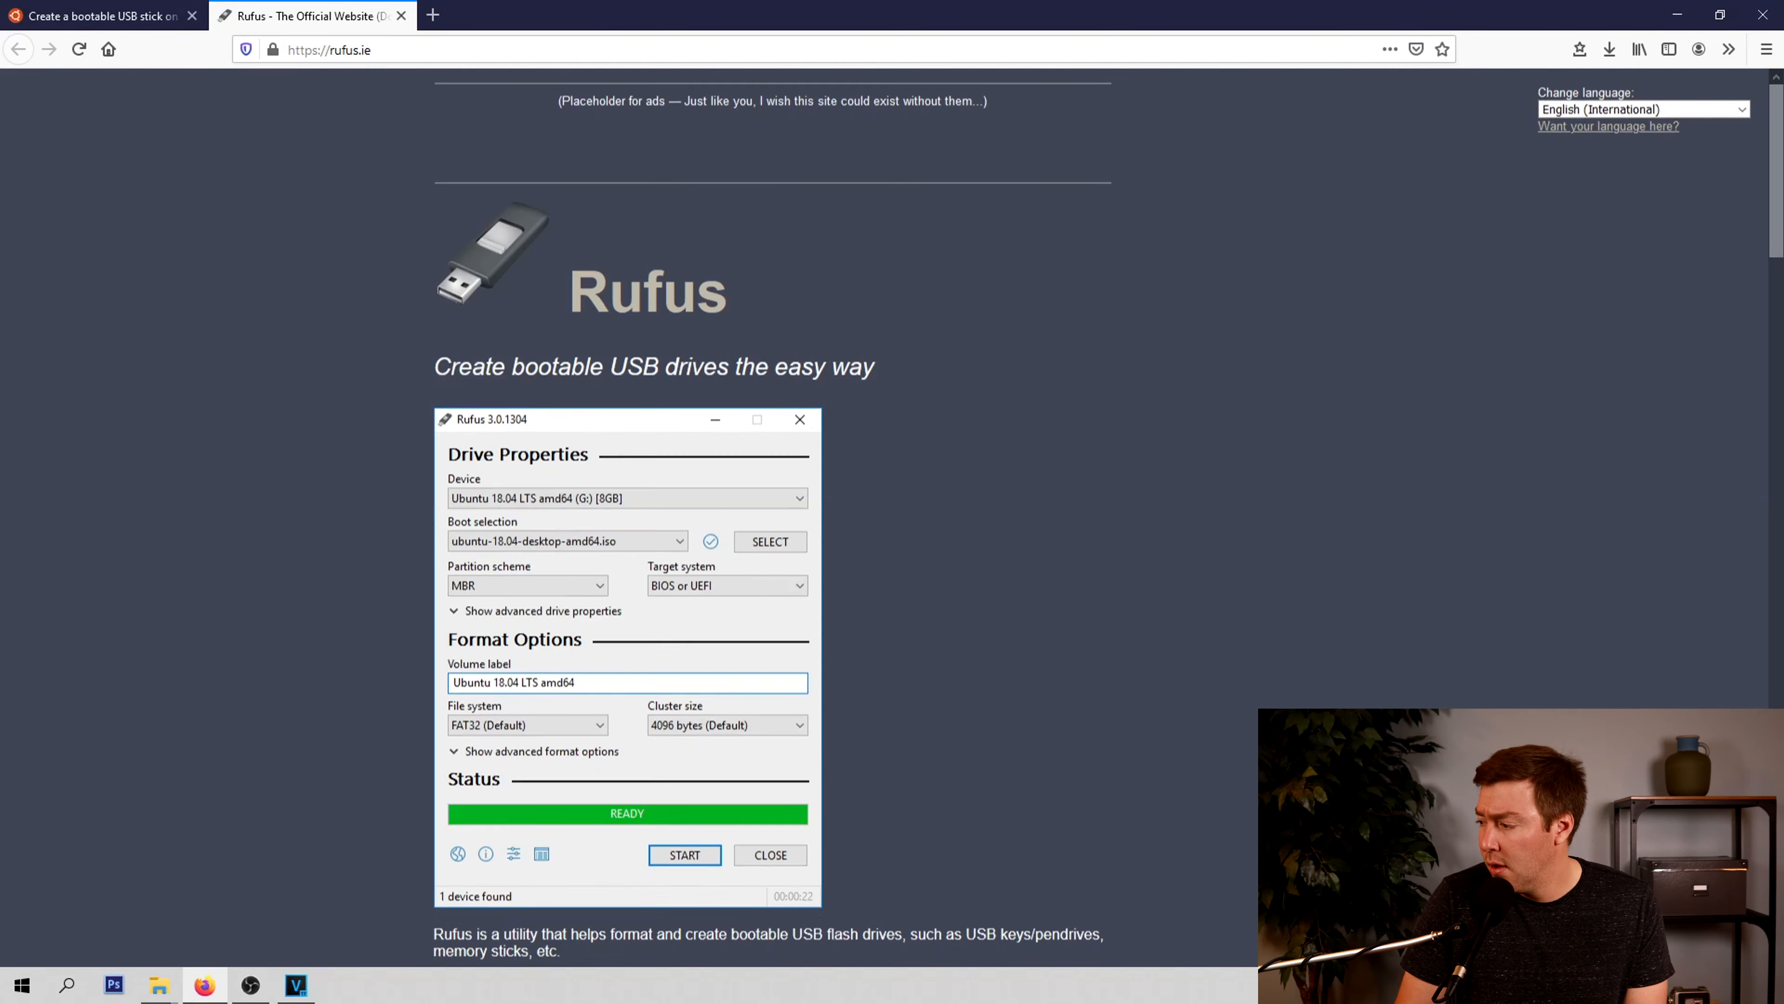
{"action": "scroll", "coordinate": [892, 517], "scroll_direction": "down", "scroll_amount": 5}
{"action": "scroll", "coordinate": [892, 517], "scroll_direction": "down", "scroll_amount": 2}
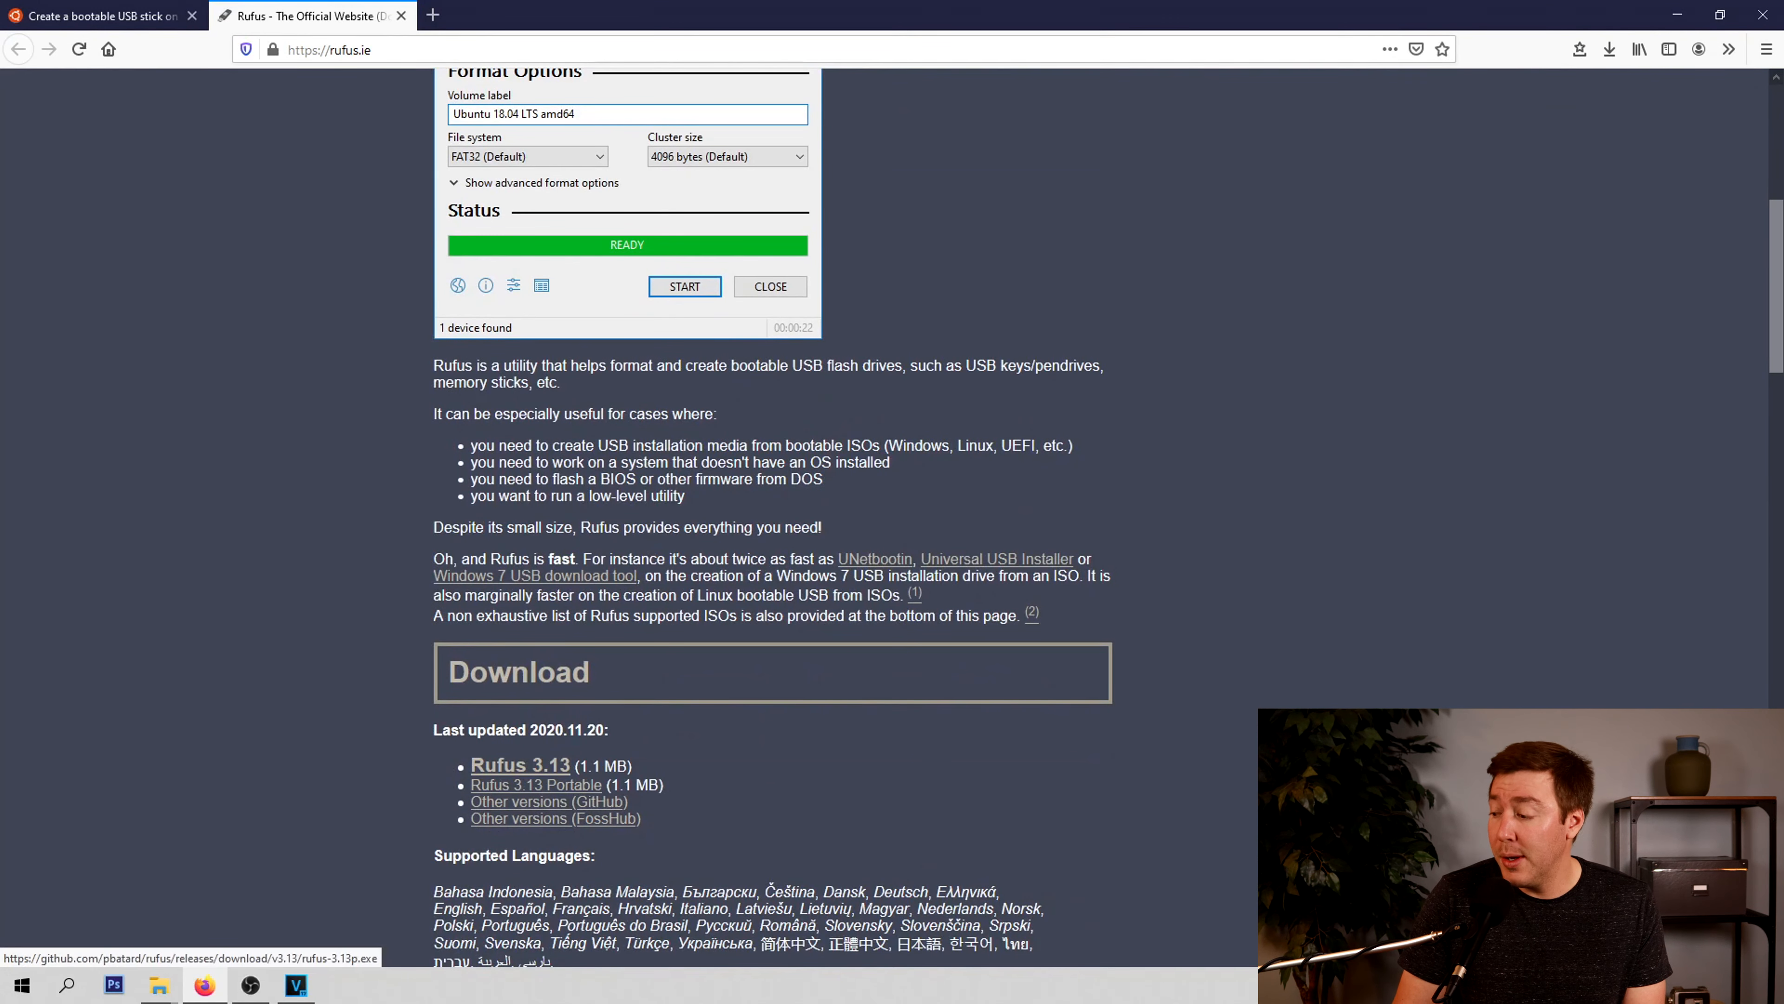
{"action": "left_click", "coordinate": [520, 765]}
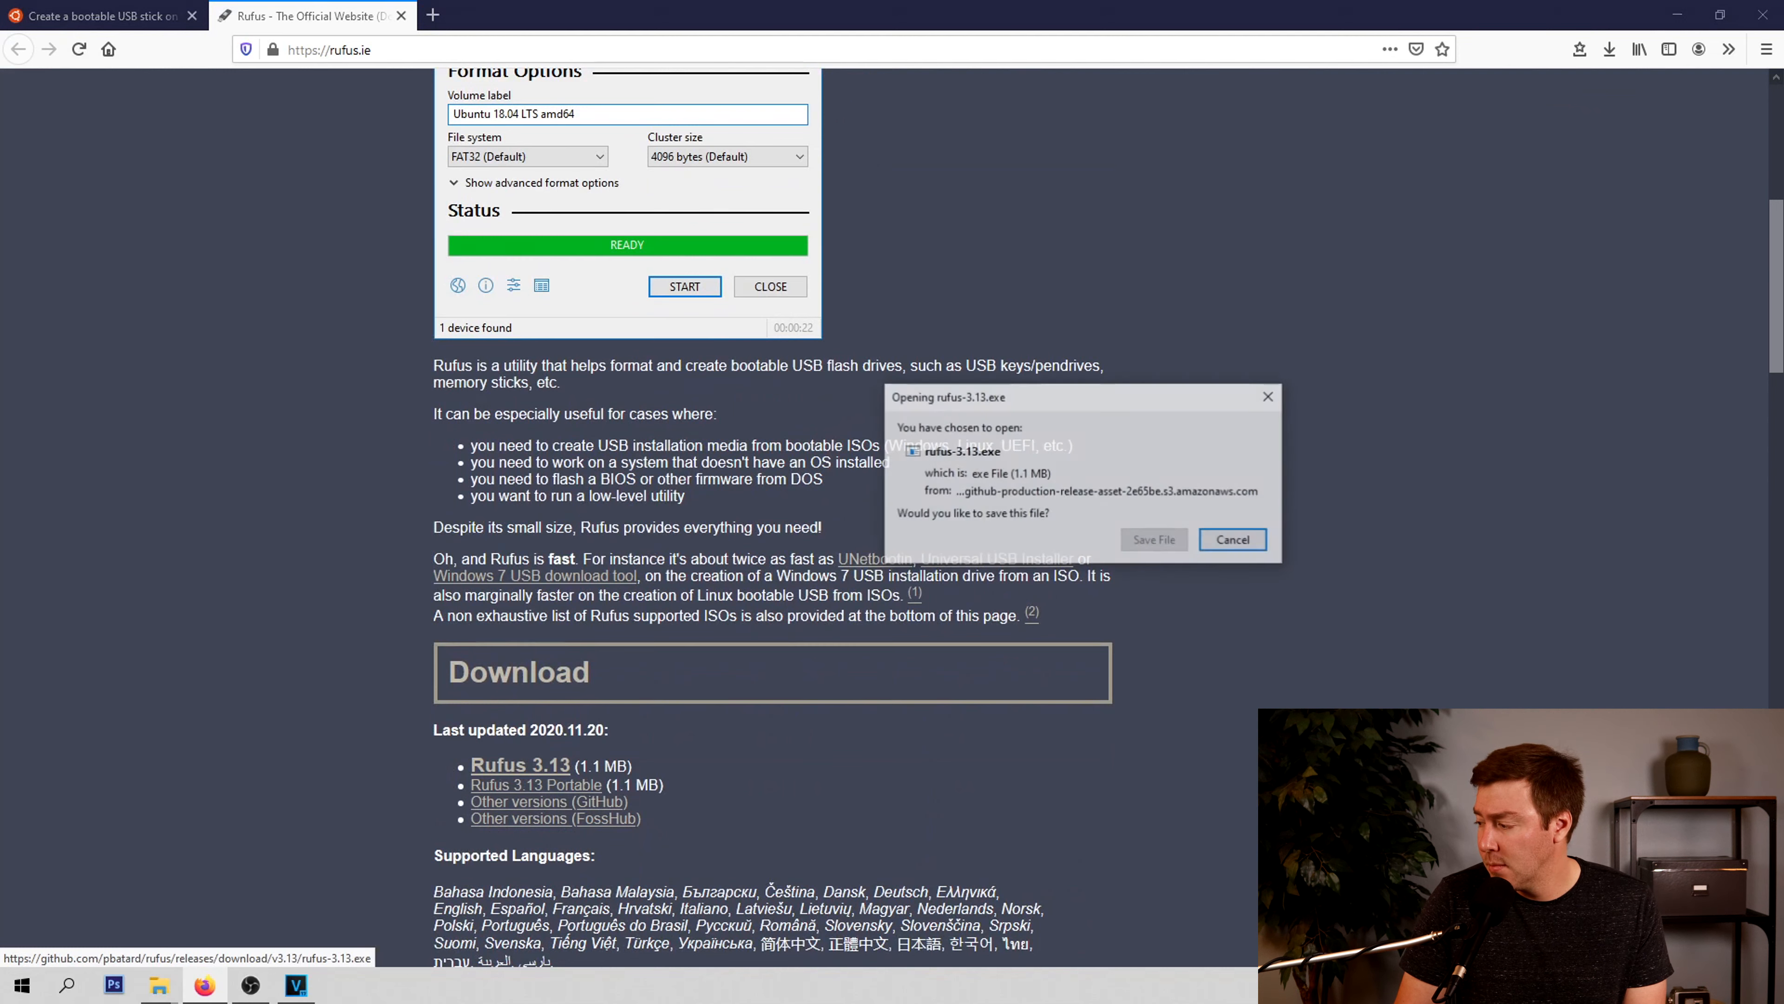
{"action": "left_click", "coordinate": [1155, 540]}
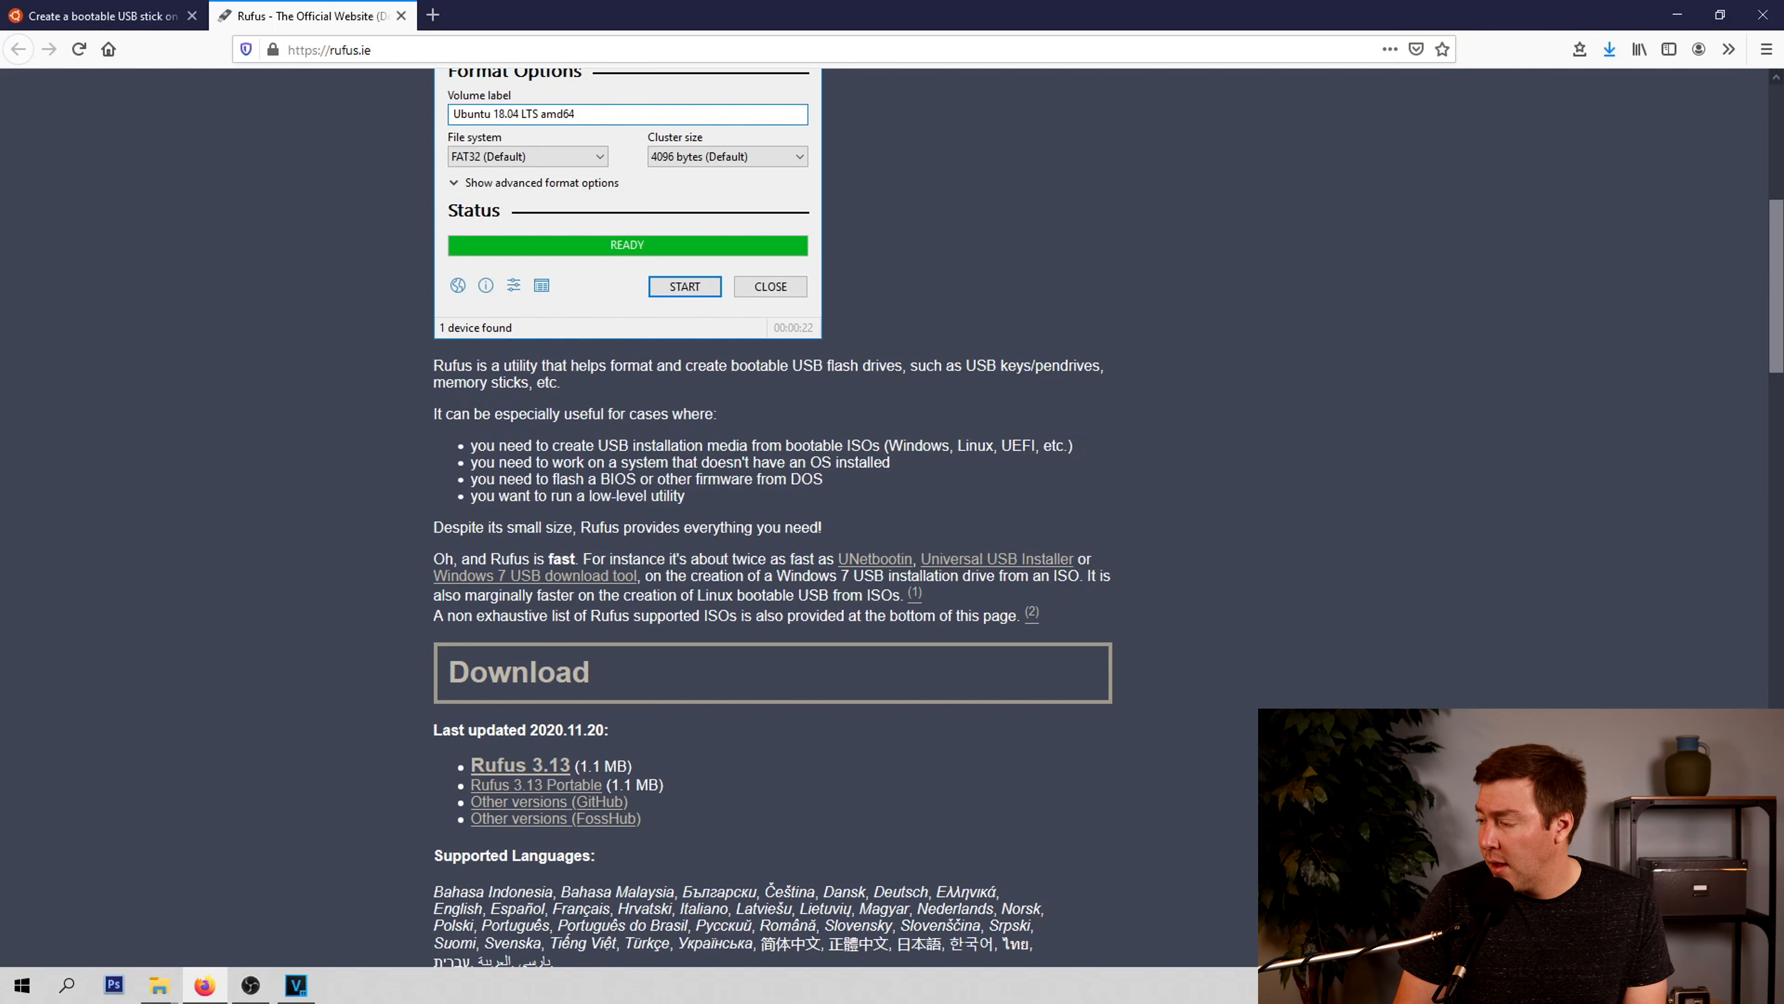
Return to the tutorial, open its Get Ubuntu link in a new tab, and go to the Ubuntu Desktop download page
{"action": "left_click", "coordinate": [103, 15]}
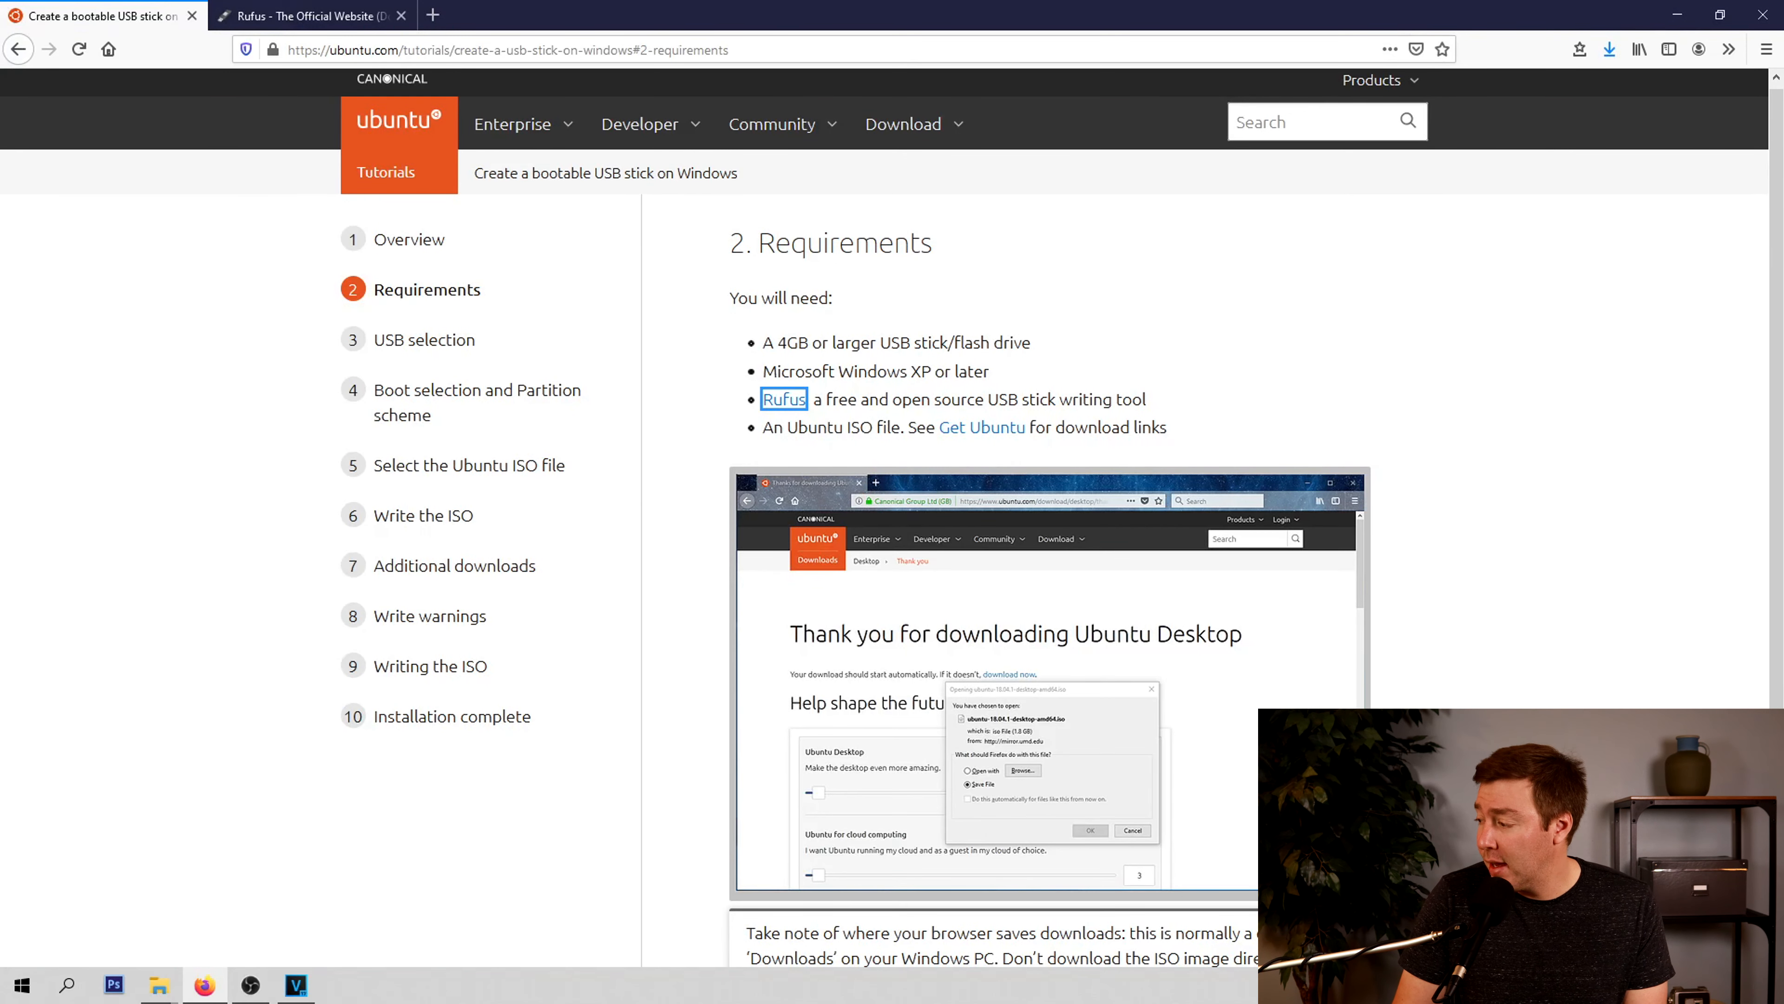
{"action": "right_click", "coordinate": [1005, 432]}
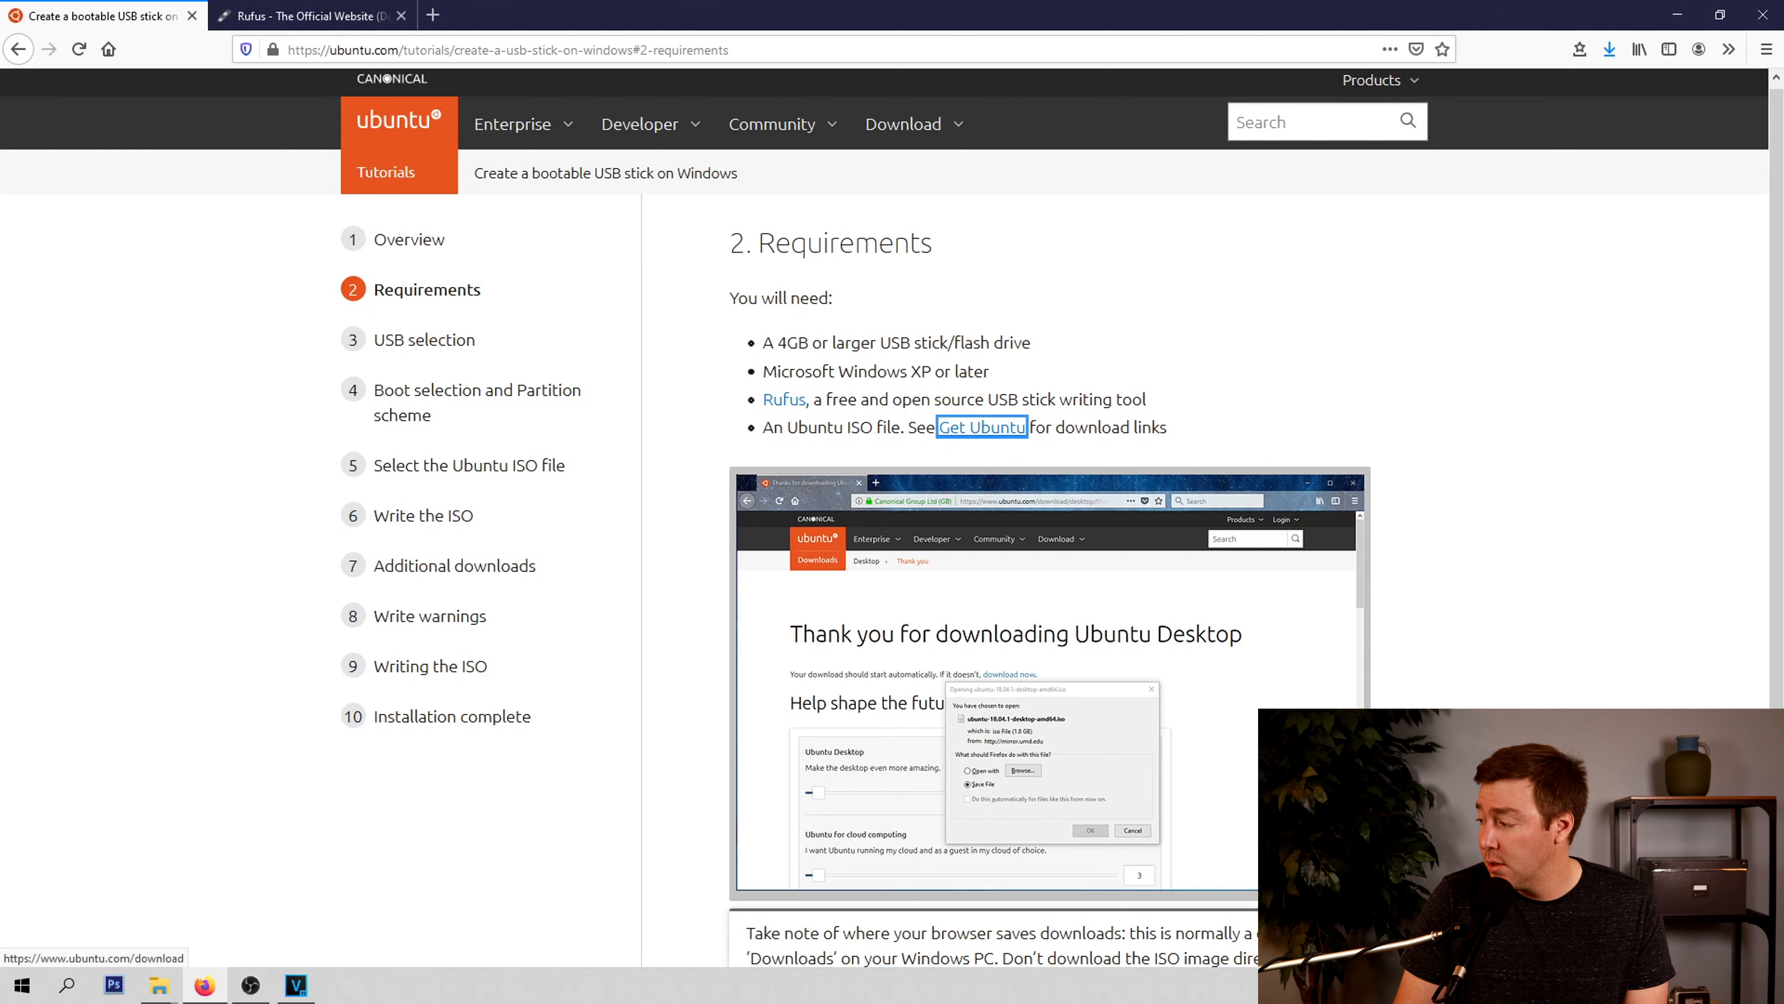
{"action": "left_click", "coordinate": [1061, 444]}
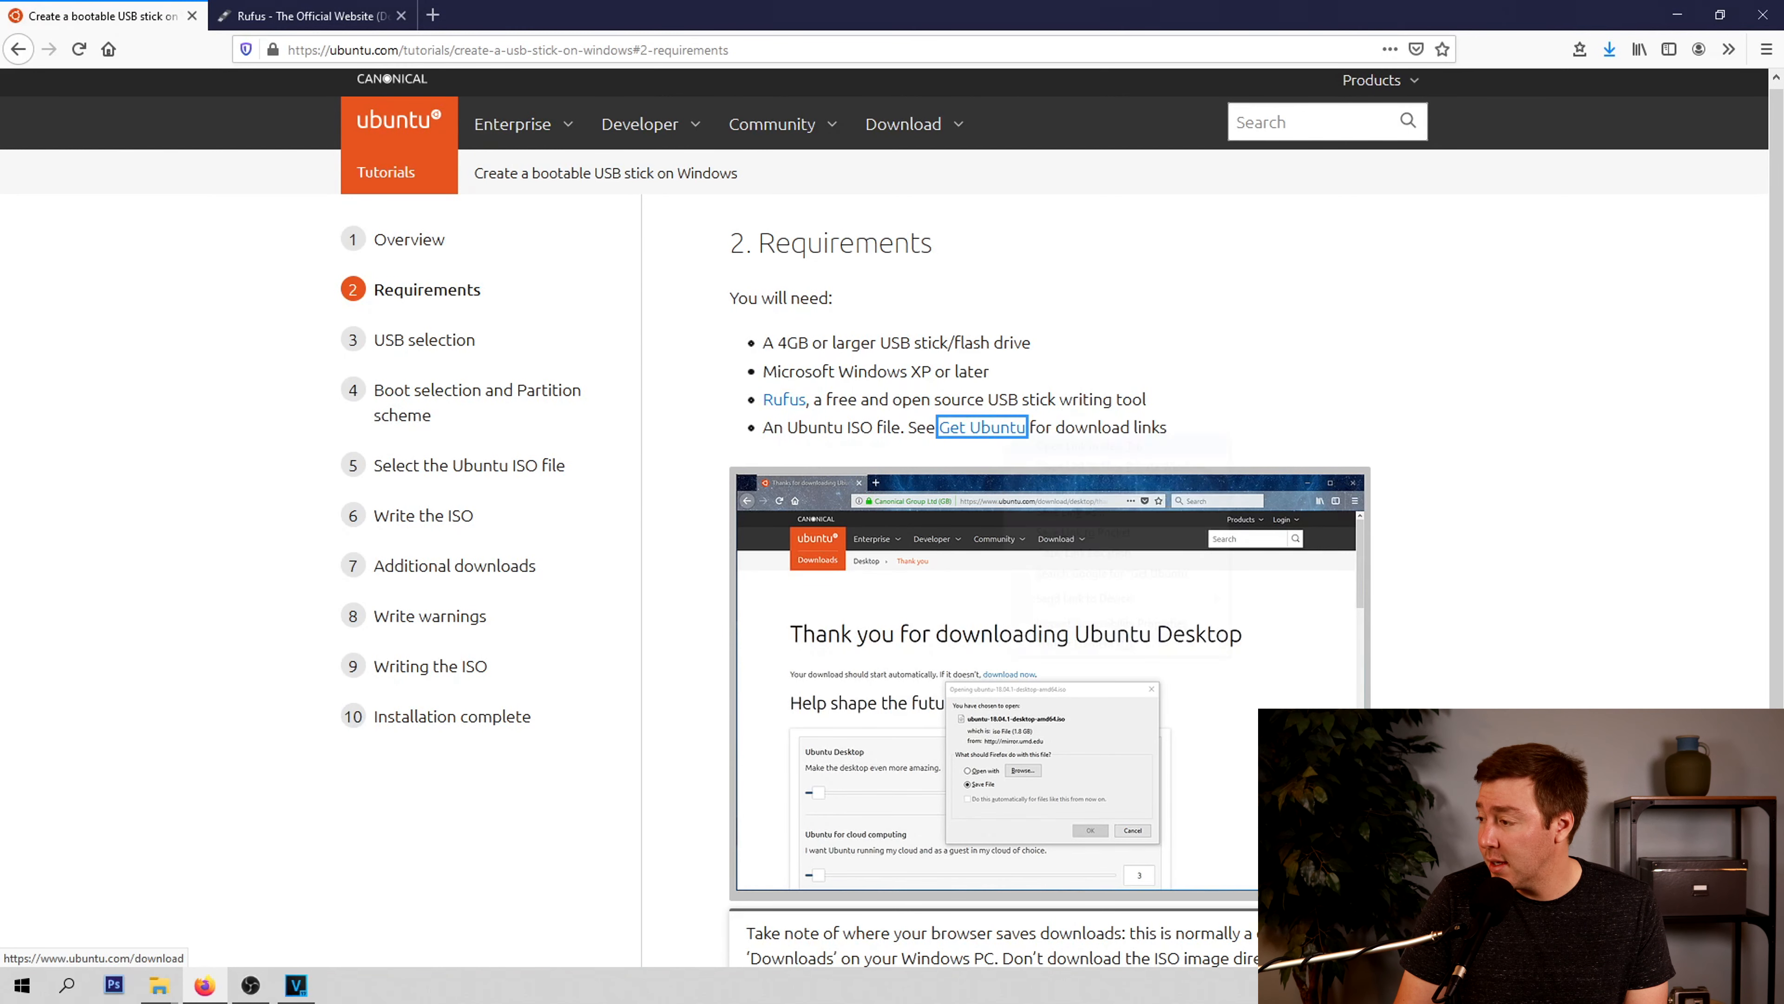
{"action": "left_click", "coordinate": [309, 16]}
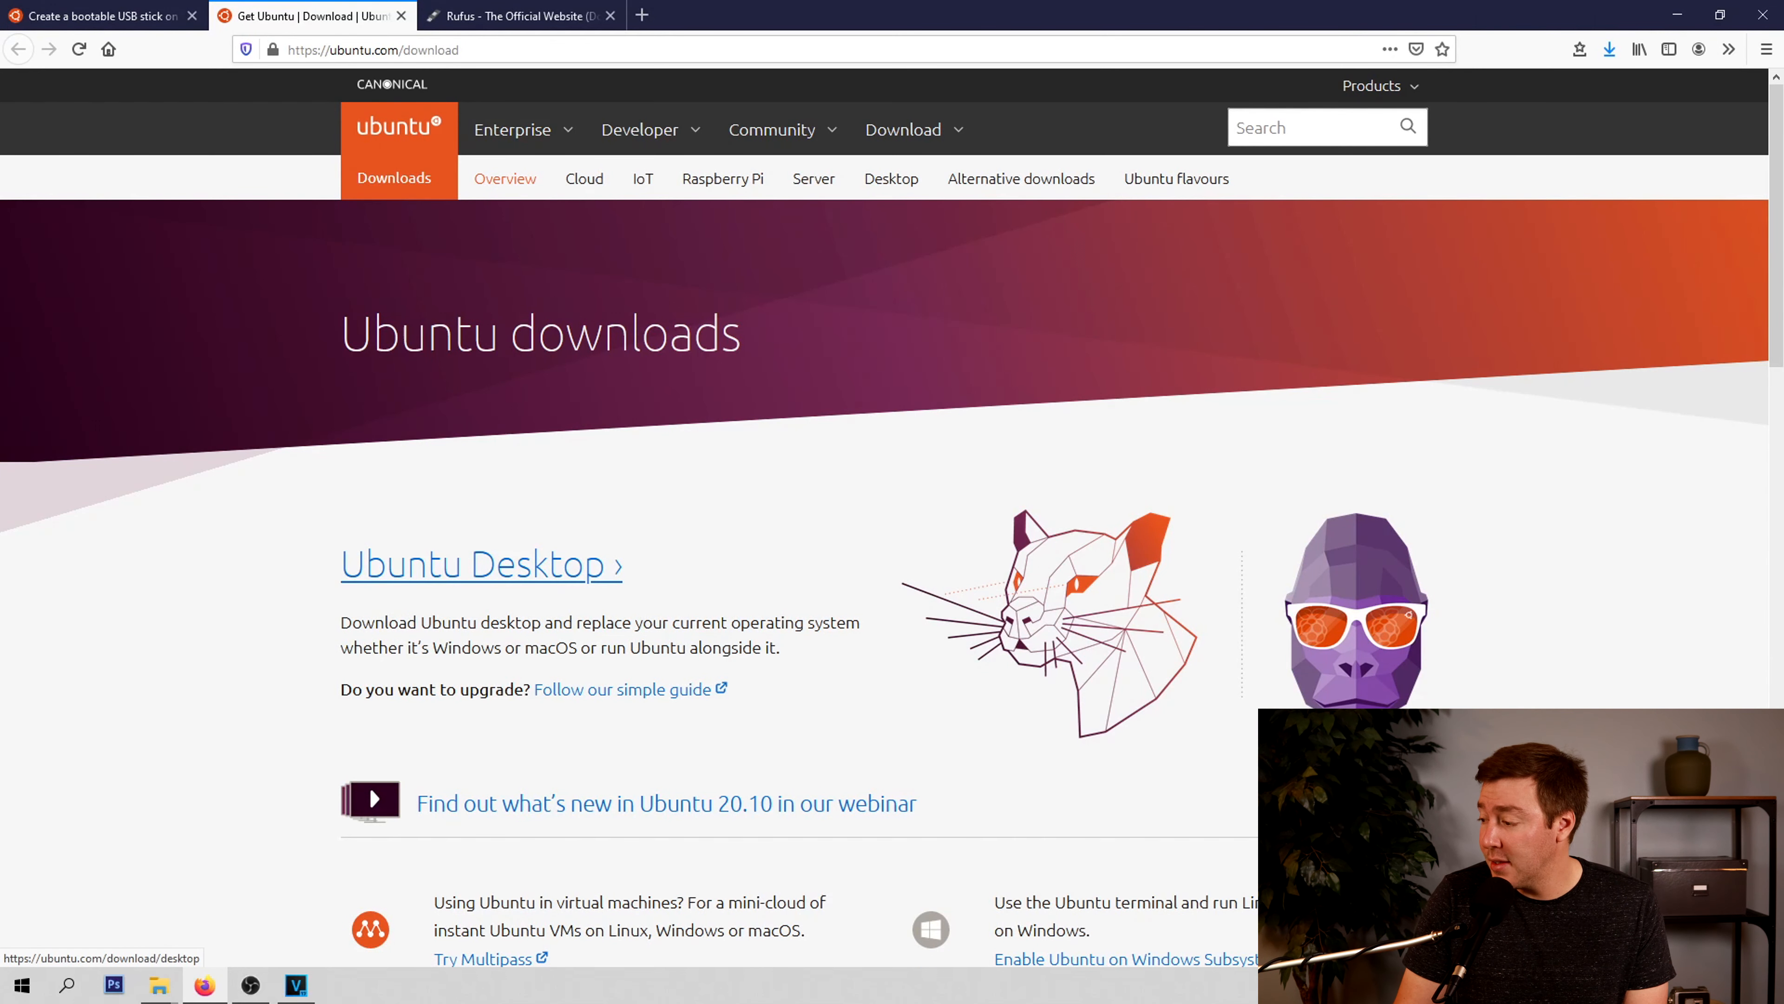
{"action": "left_click", "coordinate": [472, 564]}
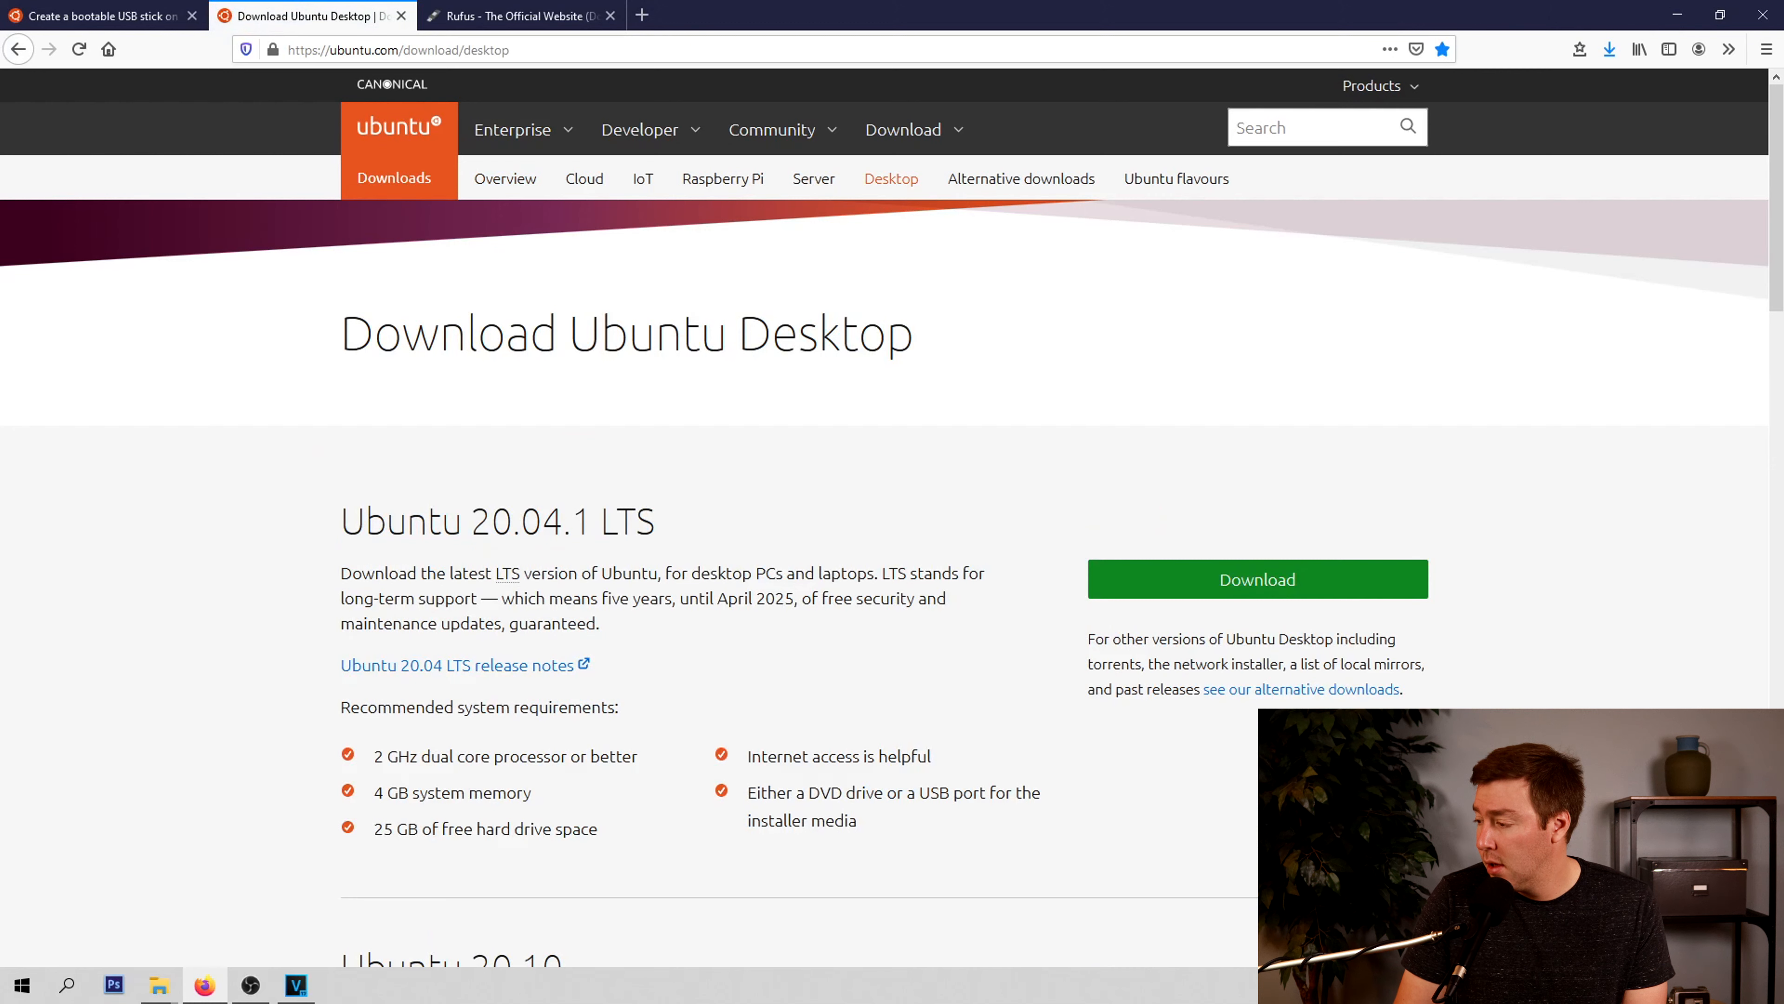
Download Ubuntu 20.04.1 LTS and save the file ubuntu-20.04.1-desktop-amd64.iso
{"action": "left_click_drag", "start_coordinate": [342, 520], "coordinate": [655, 521]}
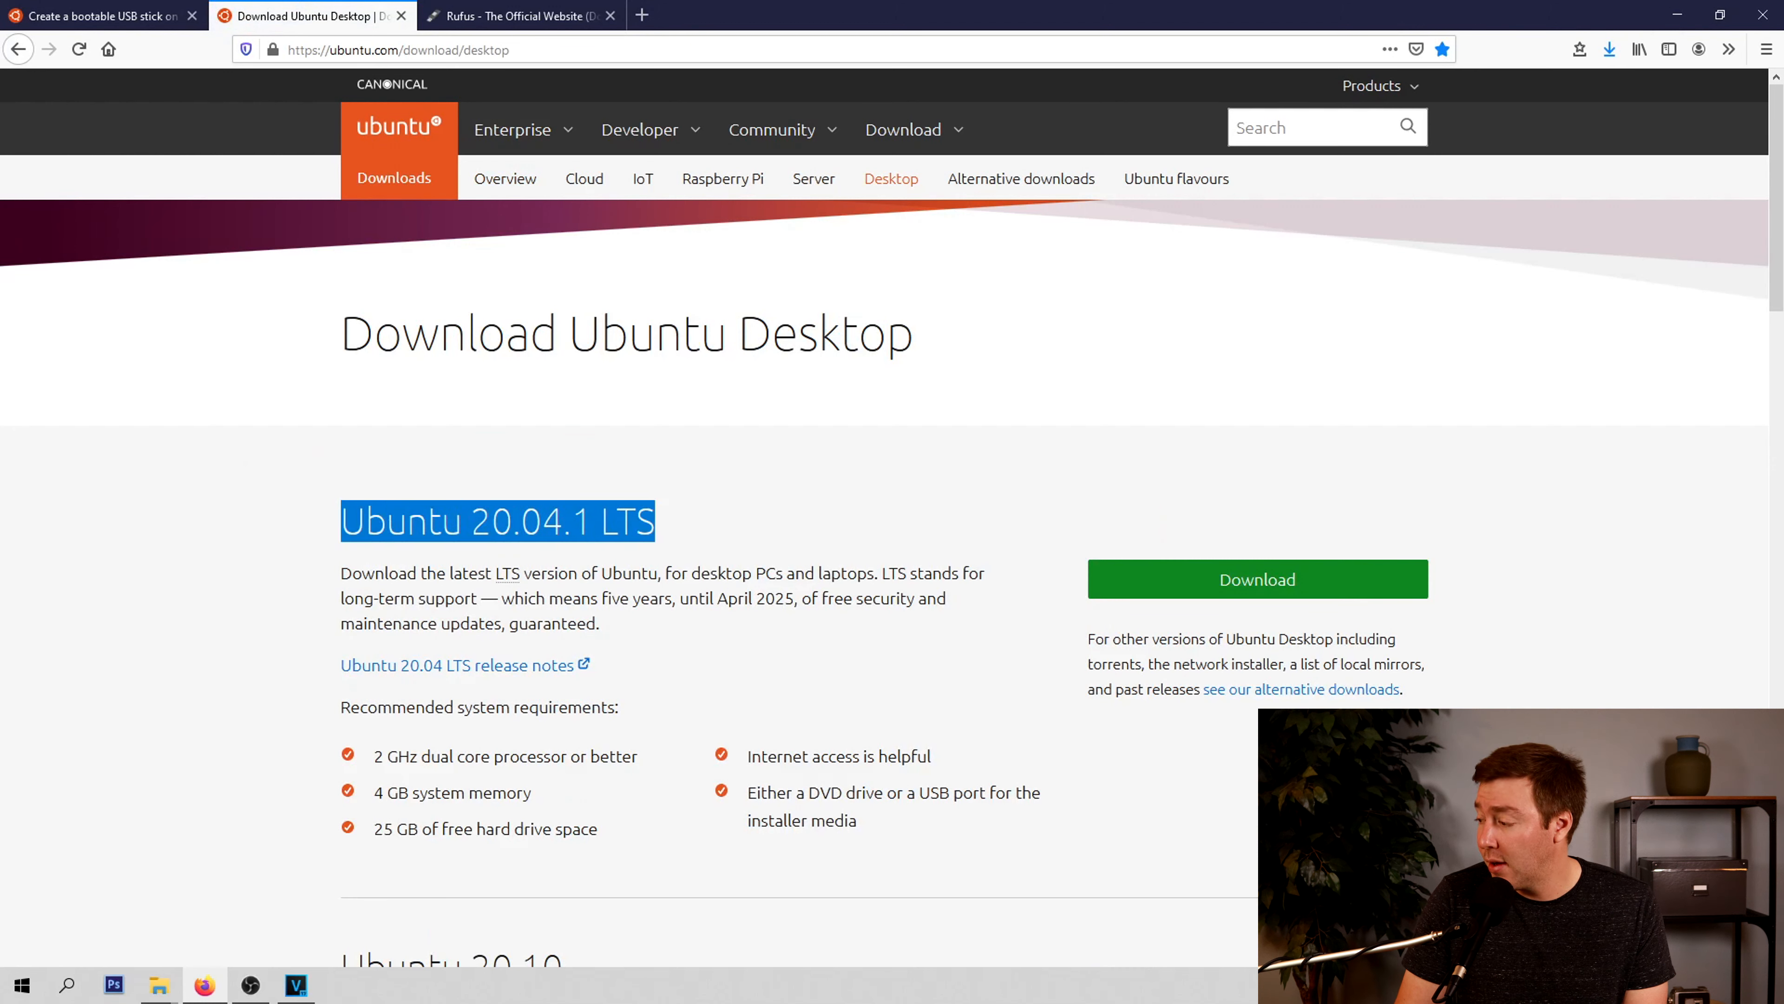
{"action": "left_click", "coordinate": [660, 521]}
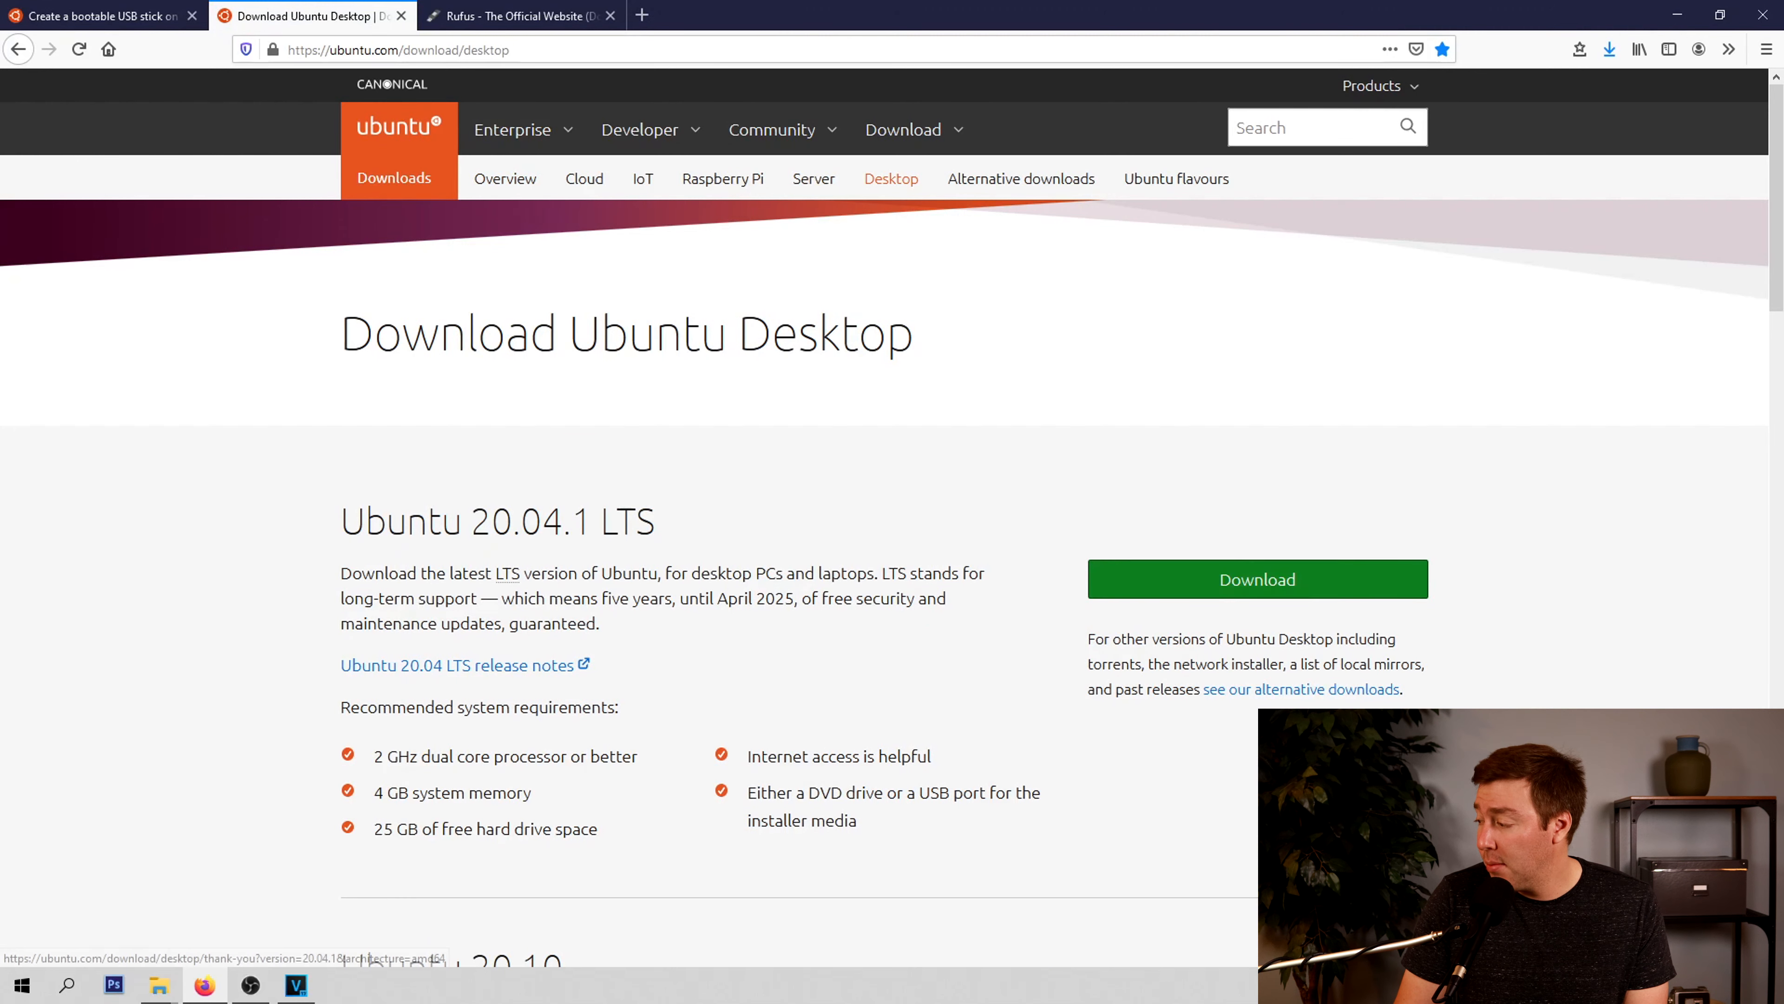
{"action": "left_click", "coordinate": [1257, 579]}
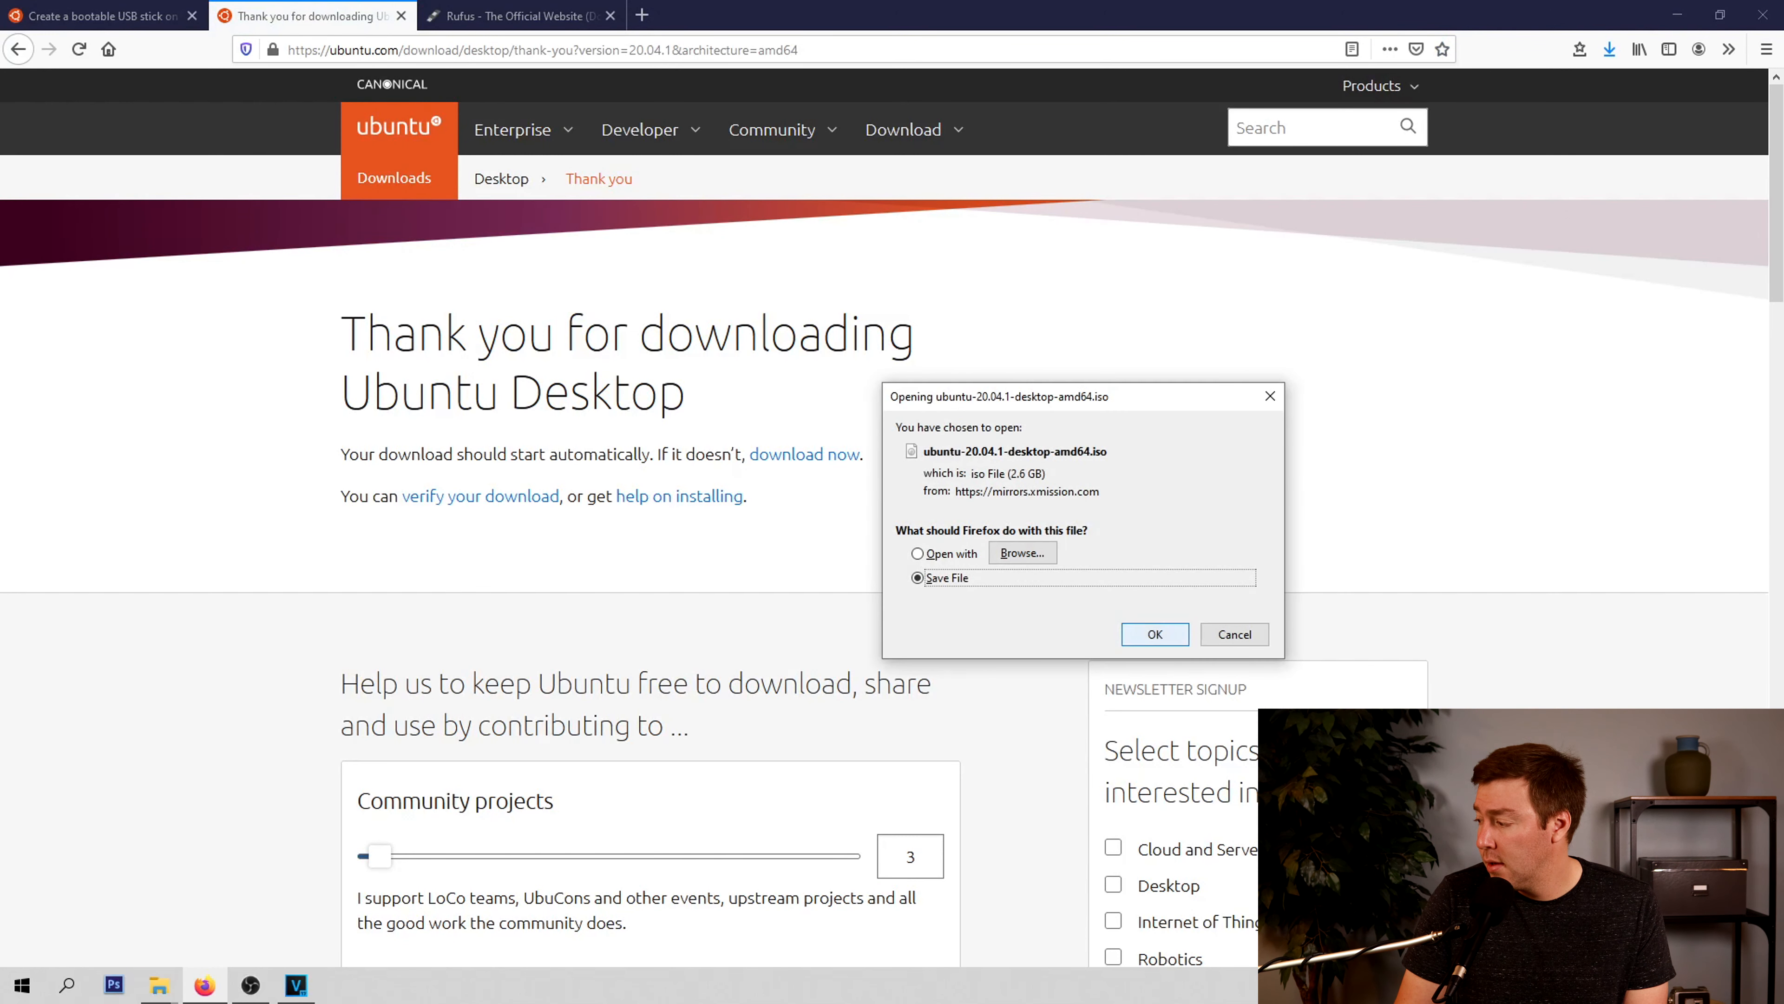
{"action": "left_click", "coordinate": [1156, 635]}
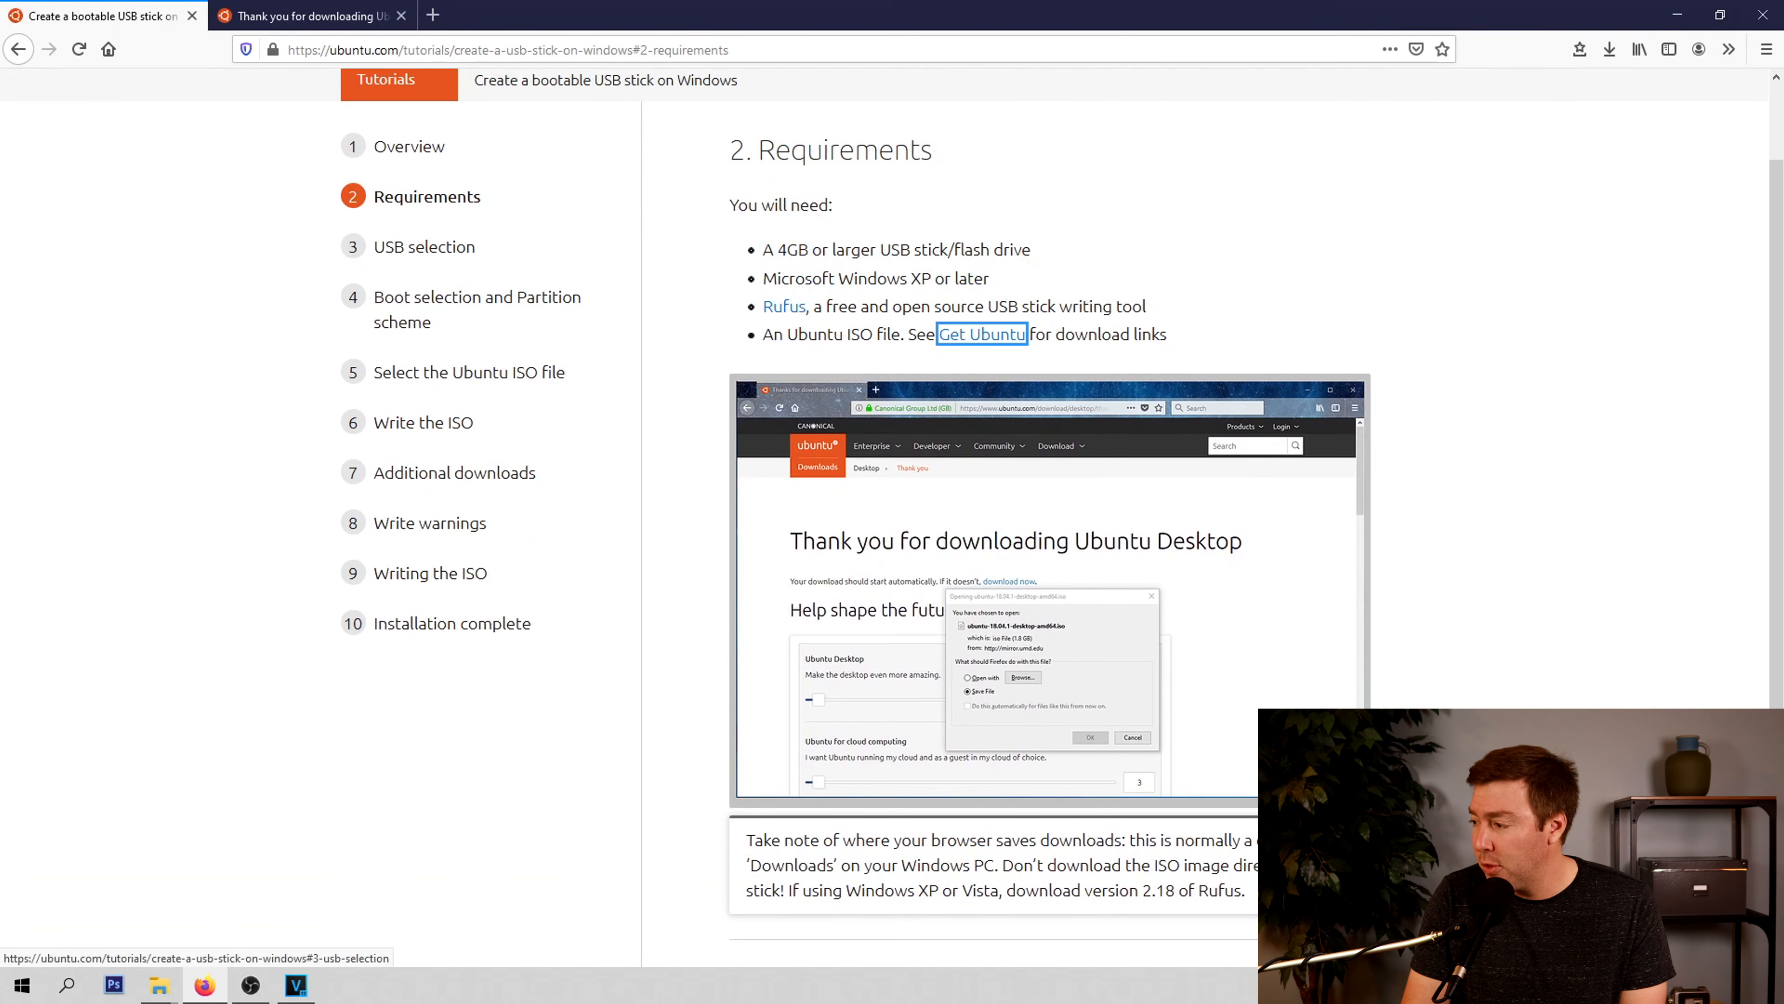
Show the tutorial's USB selection section and launch rufus-3.13 from the desktop
{"action": "left_click", "coordinate": [424, 246]}
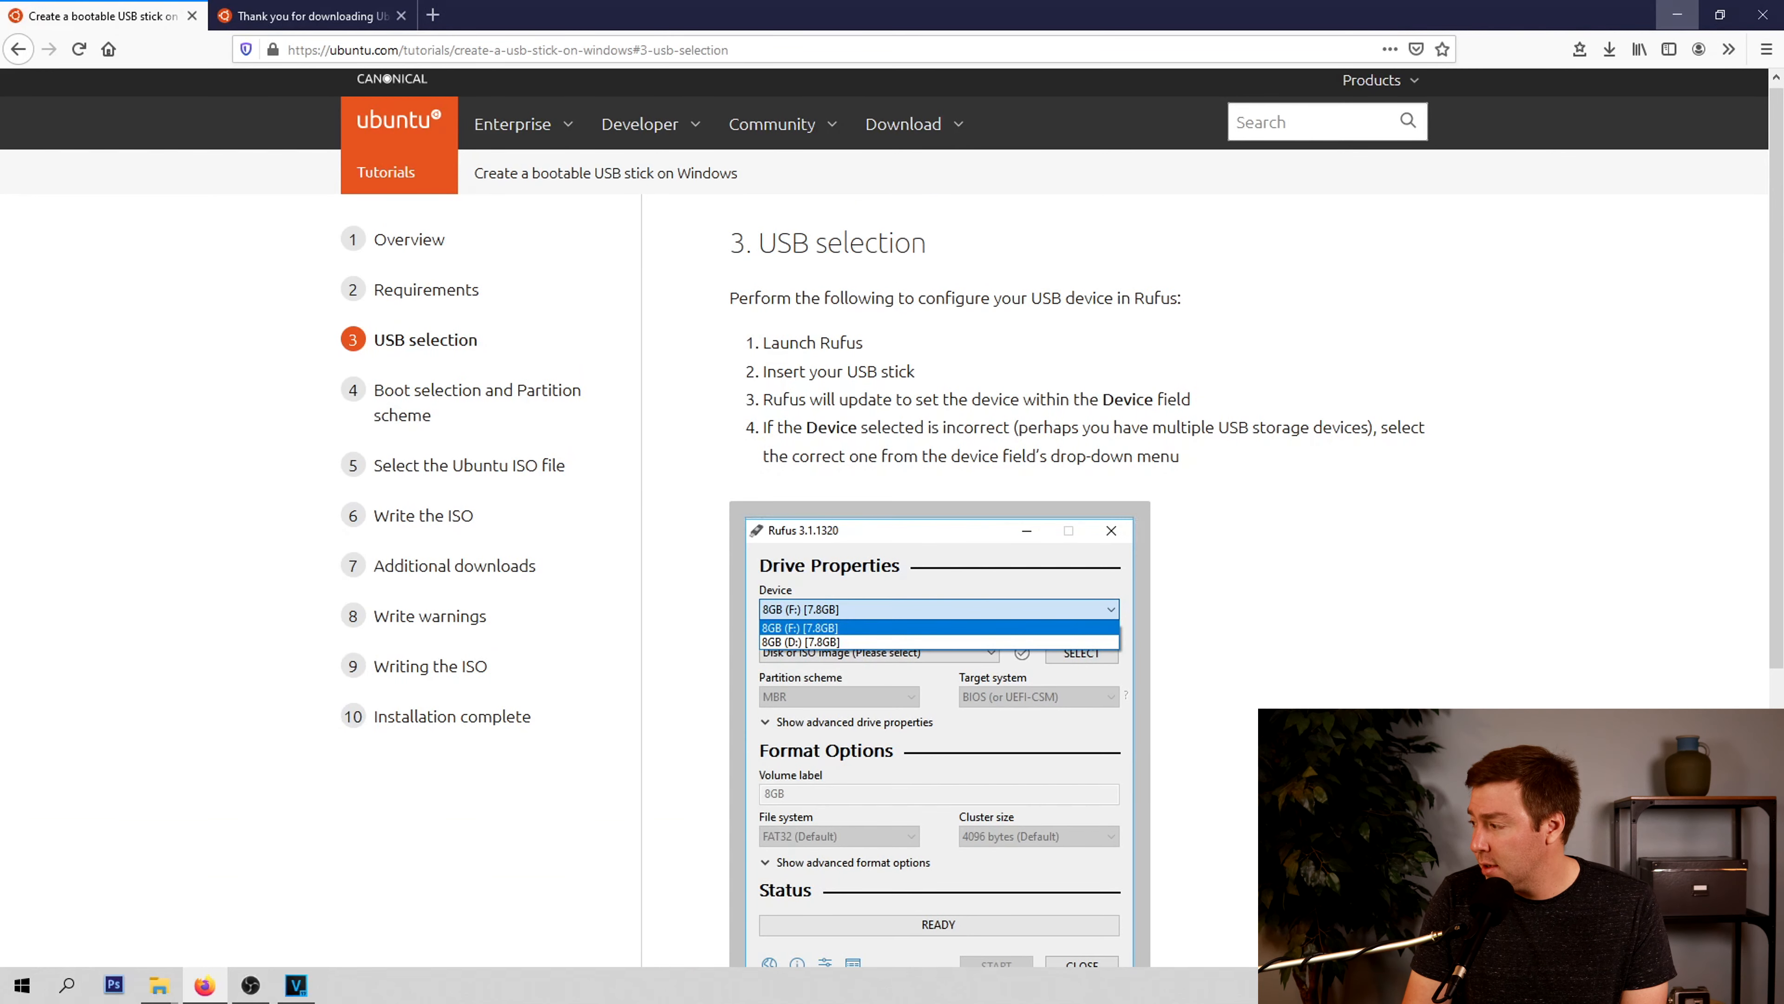
{"action": "left_click", "coordinate": [1677, 15]}
{"action": "double_click", "coordinate": [34, 32]}
{"action": "left_click_drag", "start_coordinate": [893, 211], "coordinate": [883, 199]}
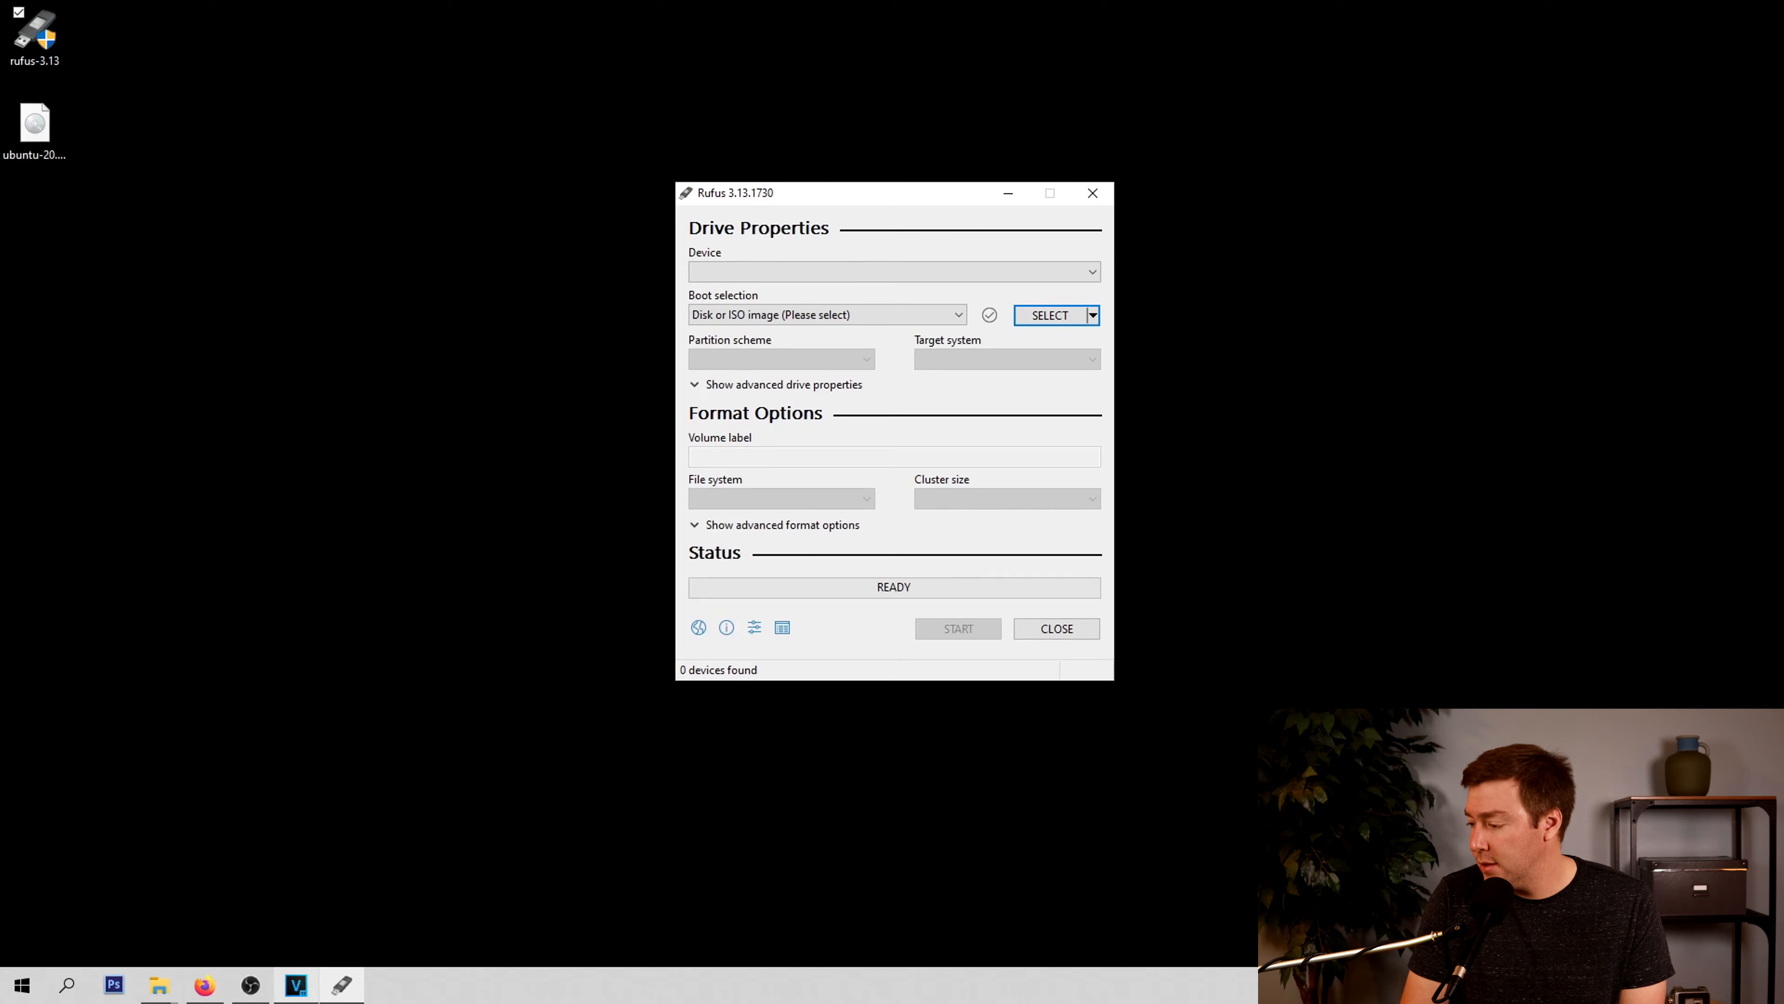
Check the tutorial's USB selection instructions and select the HP v150w (D:) [8 GB] stick as the Rufus device
{"action": "left_click", "coordinate": [204, 984]}
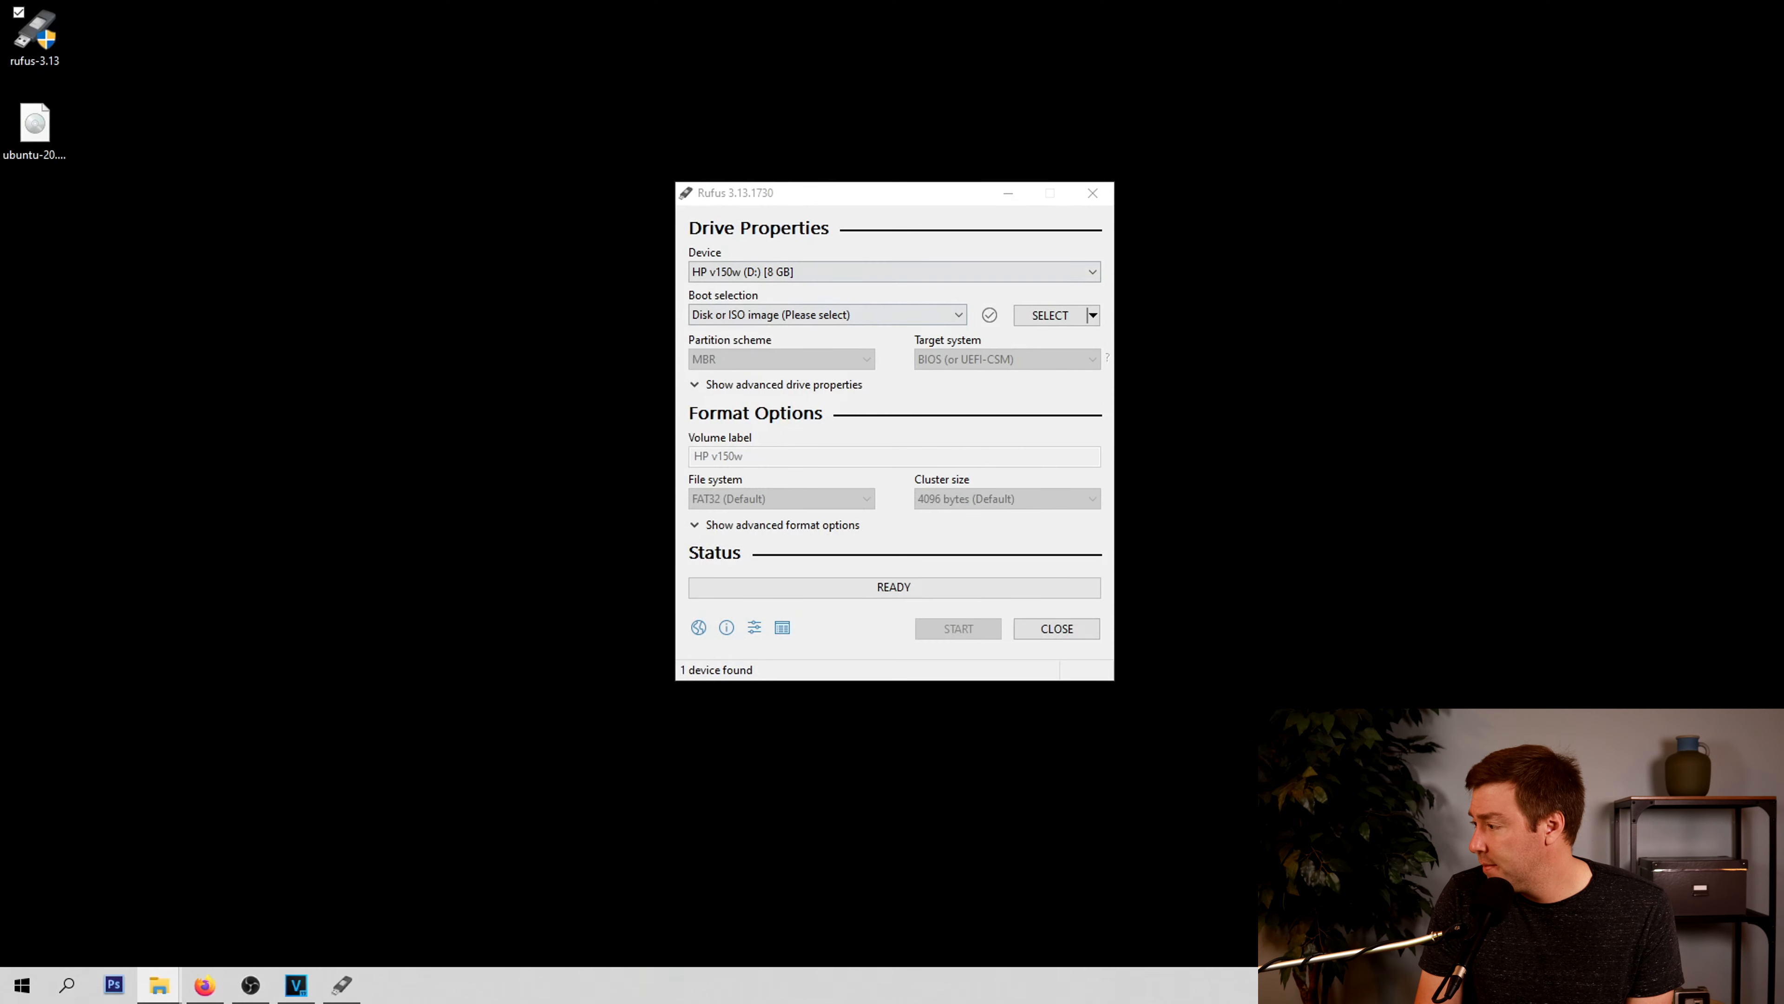
{"action": "left_click_drag", "start_coordinate": [899, 202], "coordinate": [941, 189]}
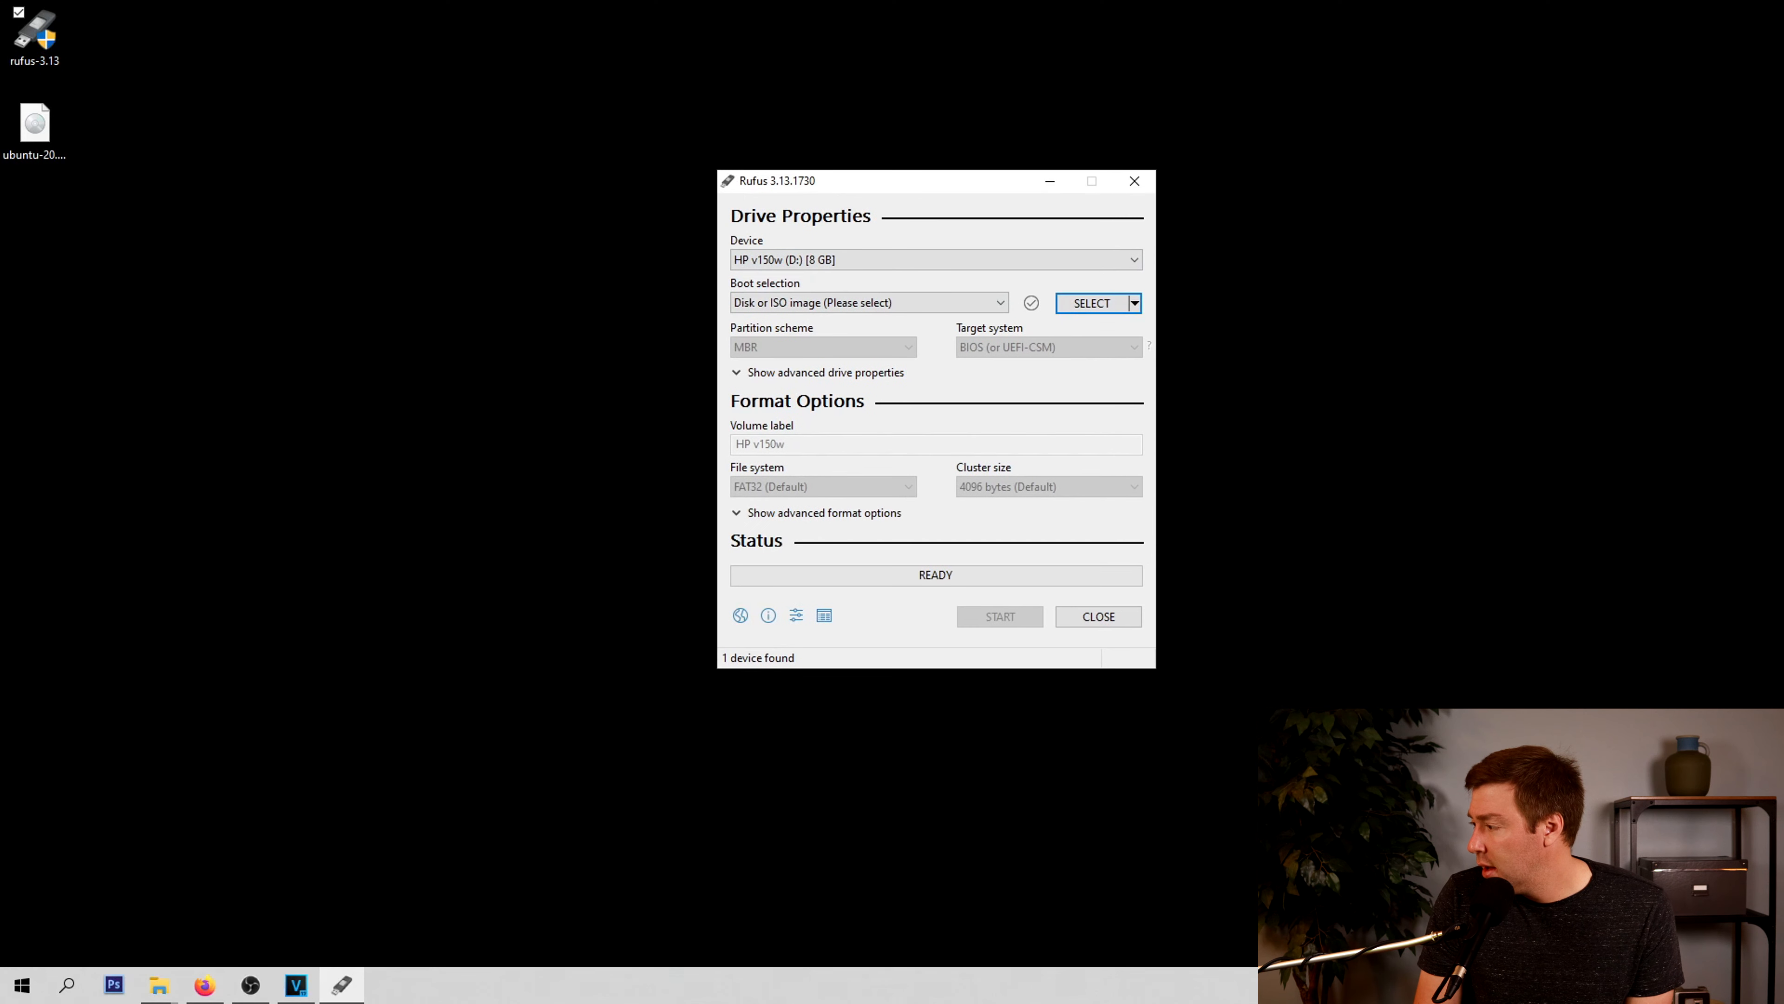
{"action": "left_click", "coordinate": [934, 259]}
{"action": "left_click", "coordinate": [934, 279]}
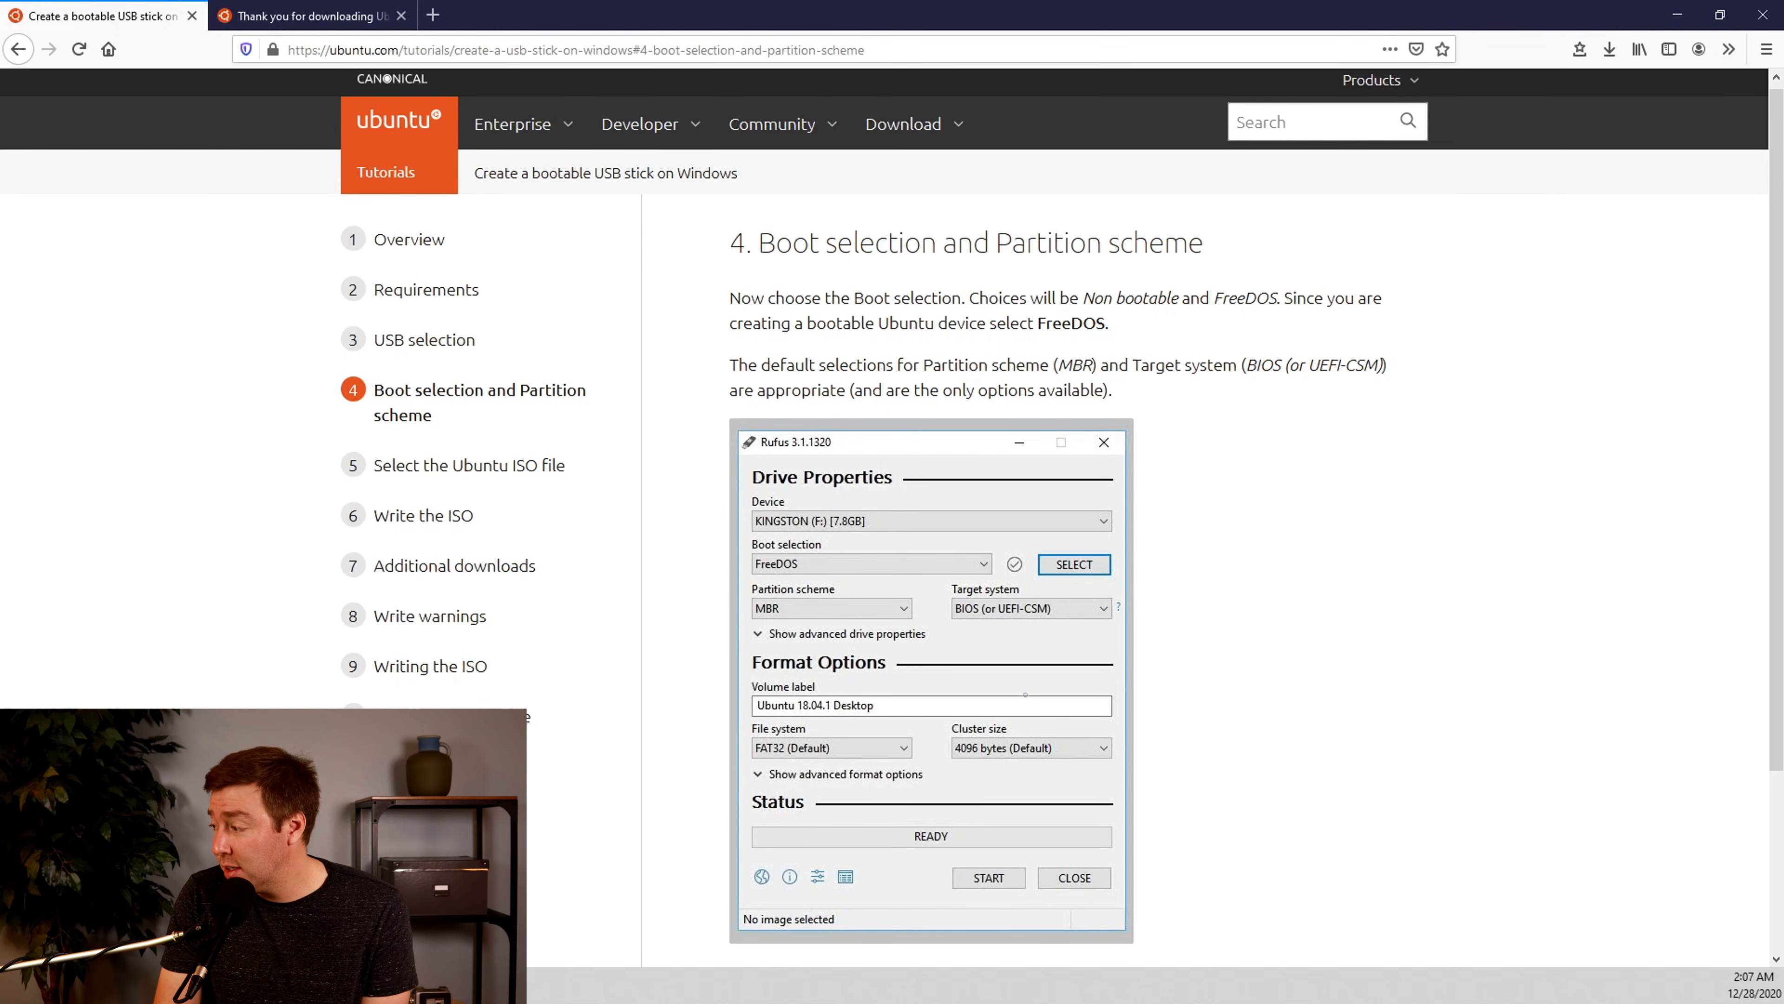
Set the Rufus boot selection to FreeDOS and place the Rufus window beside the tutorial's example screenshot
{"action": "key", "text": "alt+Tab"}
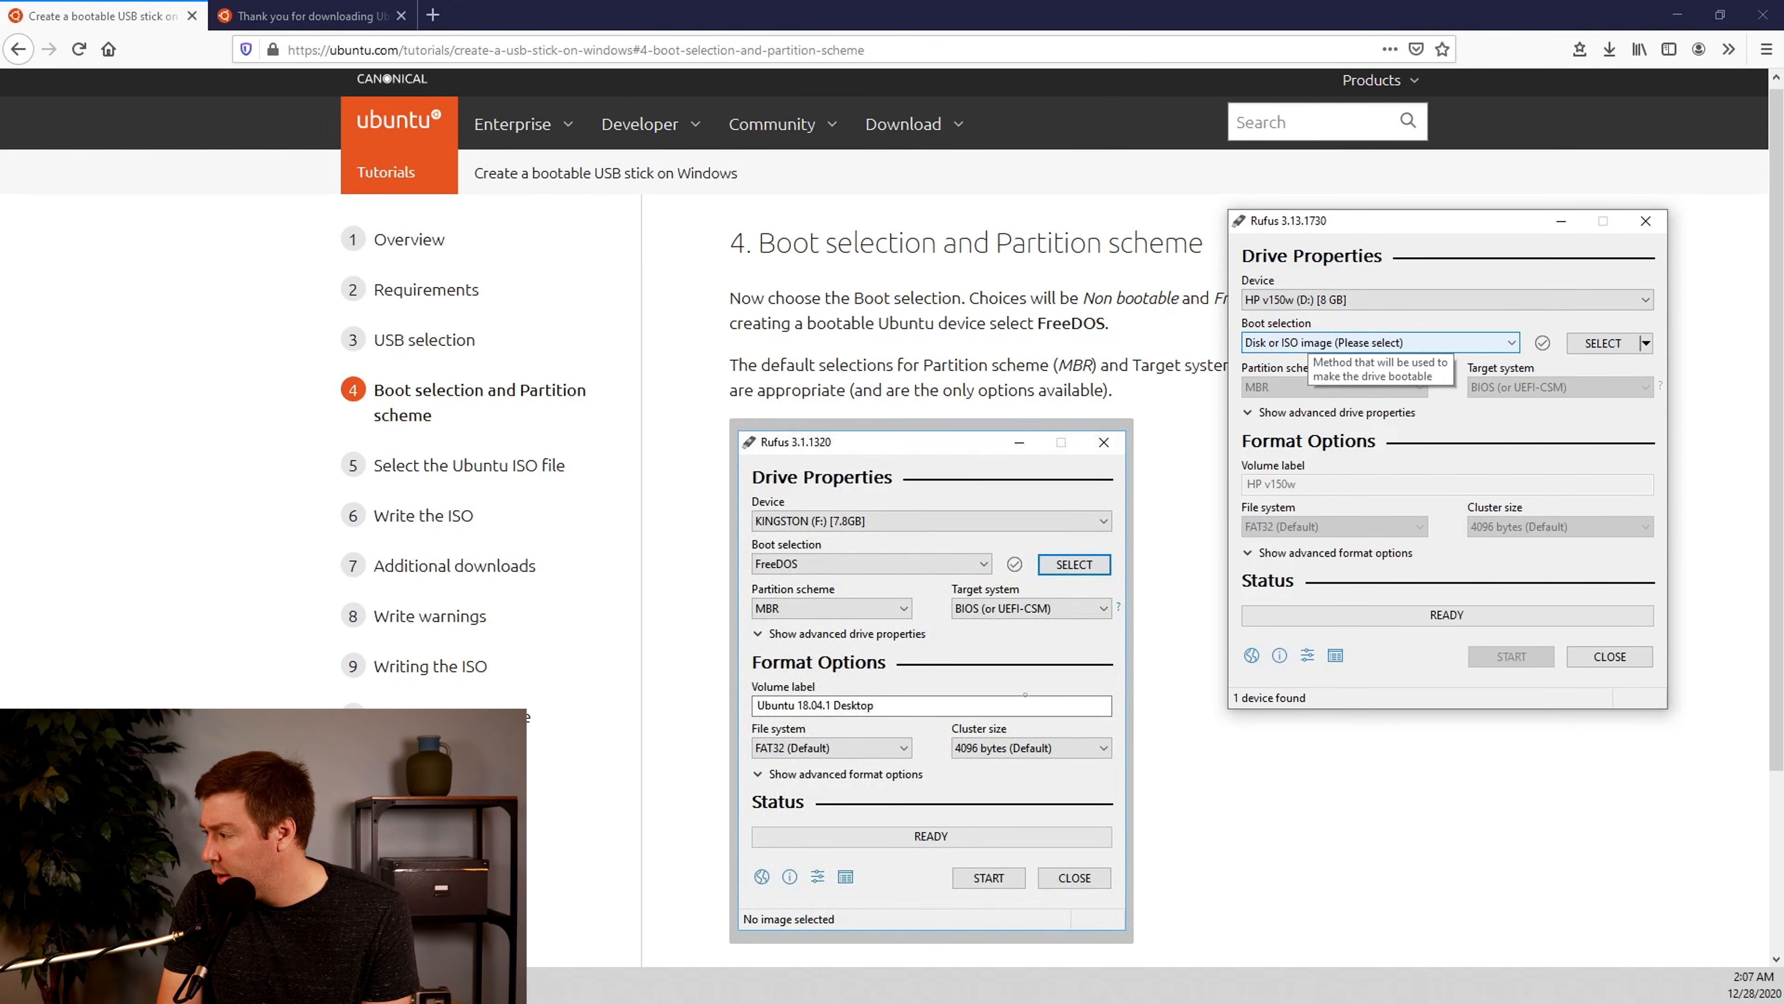
{"action": "left_click_drag", "start_coordinate": [1427, 227], "coordinate": [1406, 280]}
{"action": "left_click", "coordinate": [1359, 394]}
{"action": "left_click", "coordinate": [1243, 426]}
{"action": "left_click_drag", "start_coordinate": [1400, 271], "coordinate": [1470, 392]}
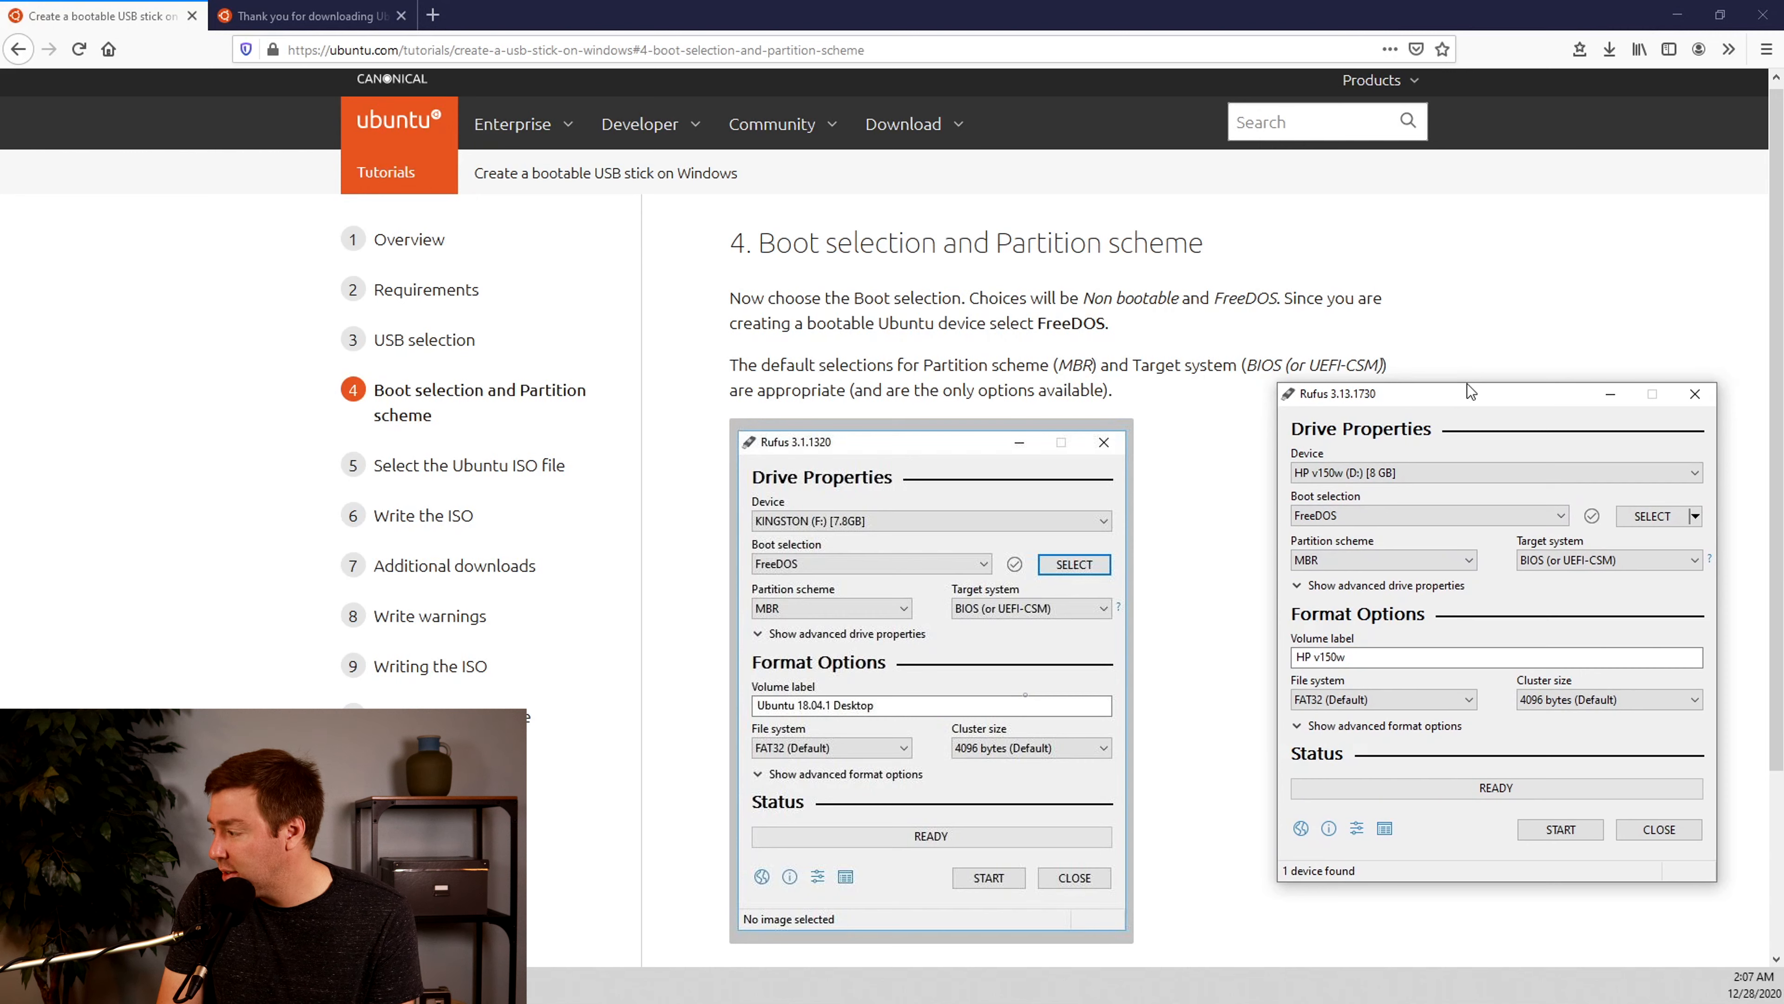
{"action": "left_click_drag", "start_coordinate": [1468, 385], "coordinate": [1466, 407]}
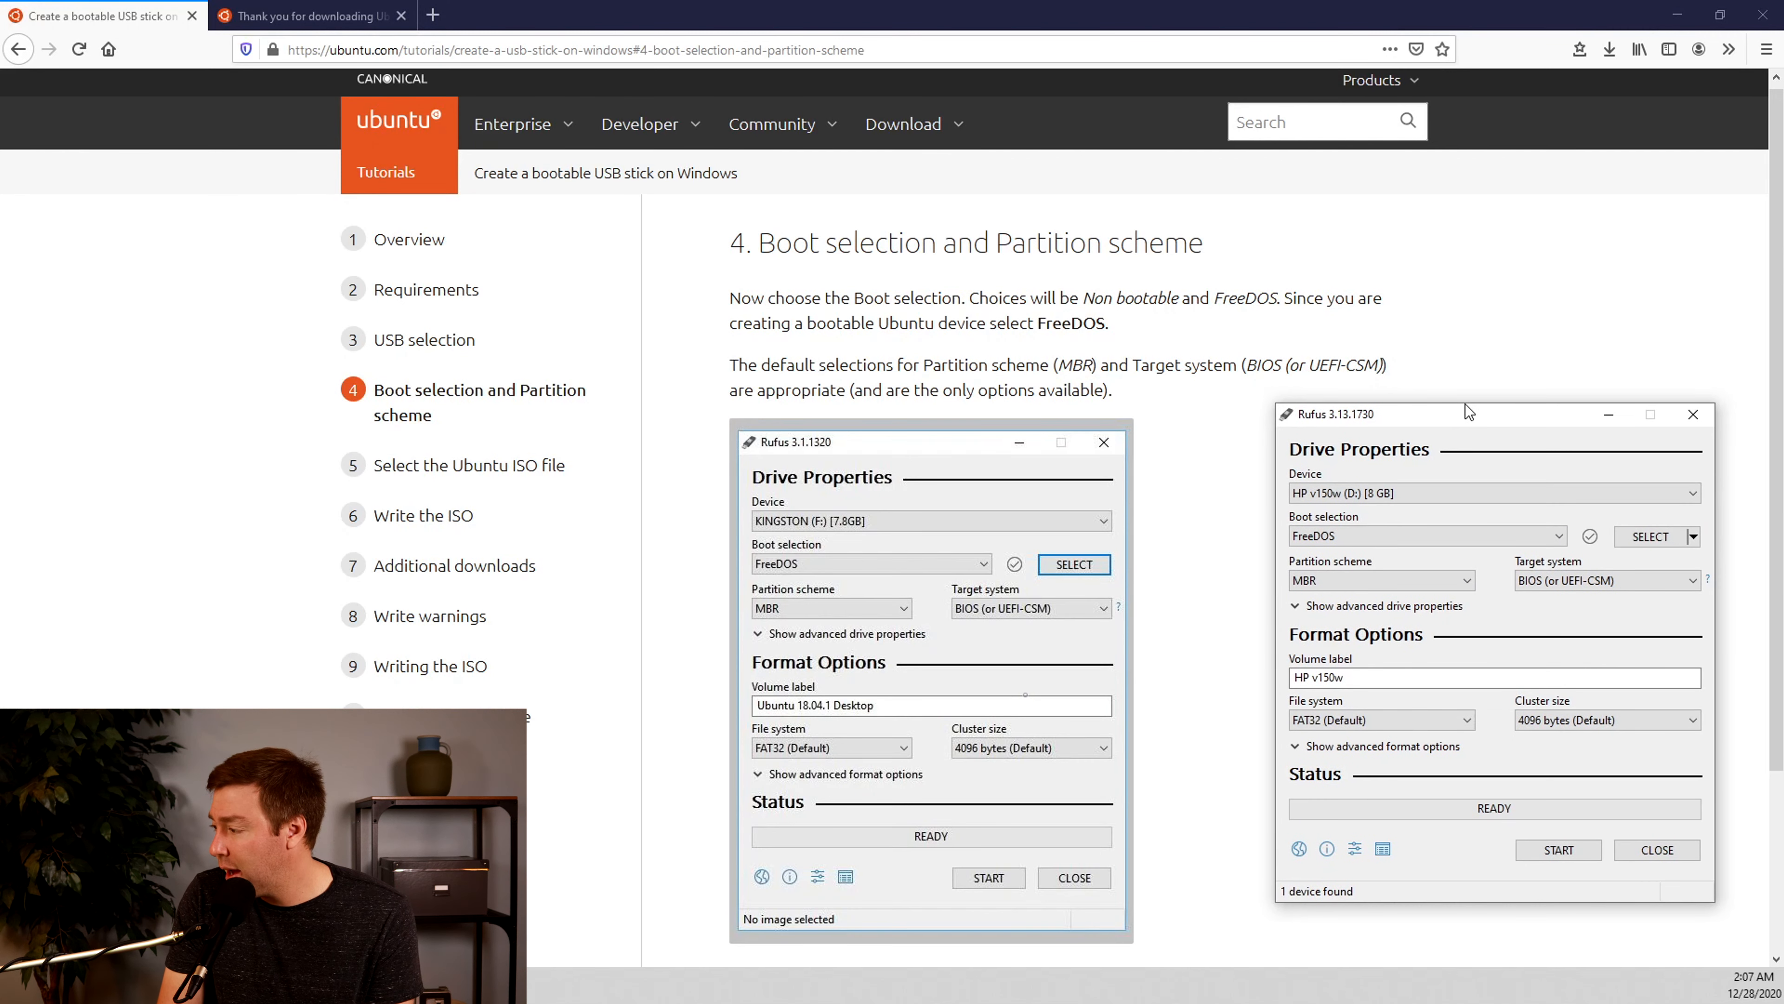
{"action": "left_click_drag", "start_coordinate": [1465, 405], "coordinate": [1421, 306]}
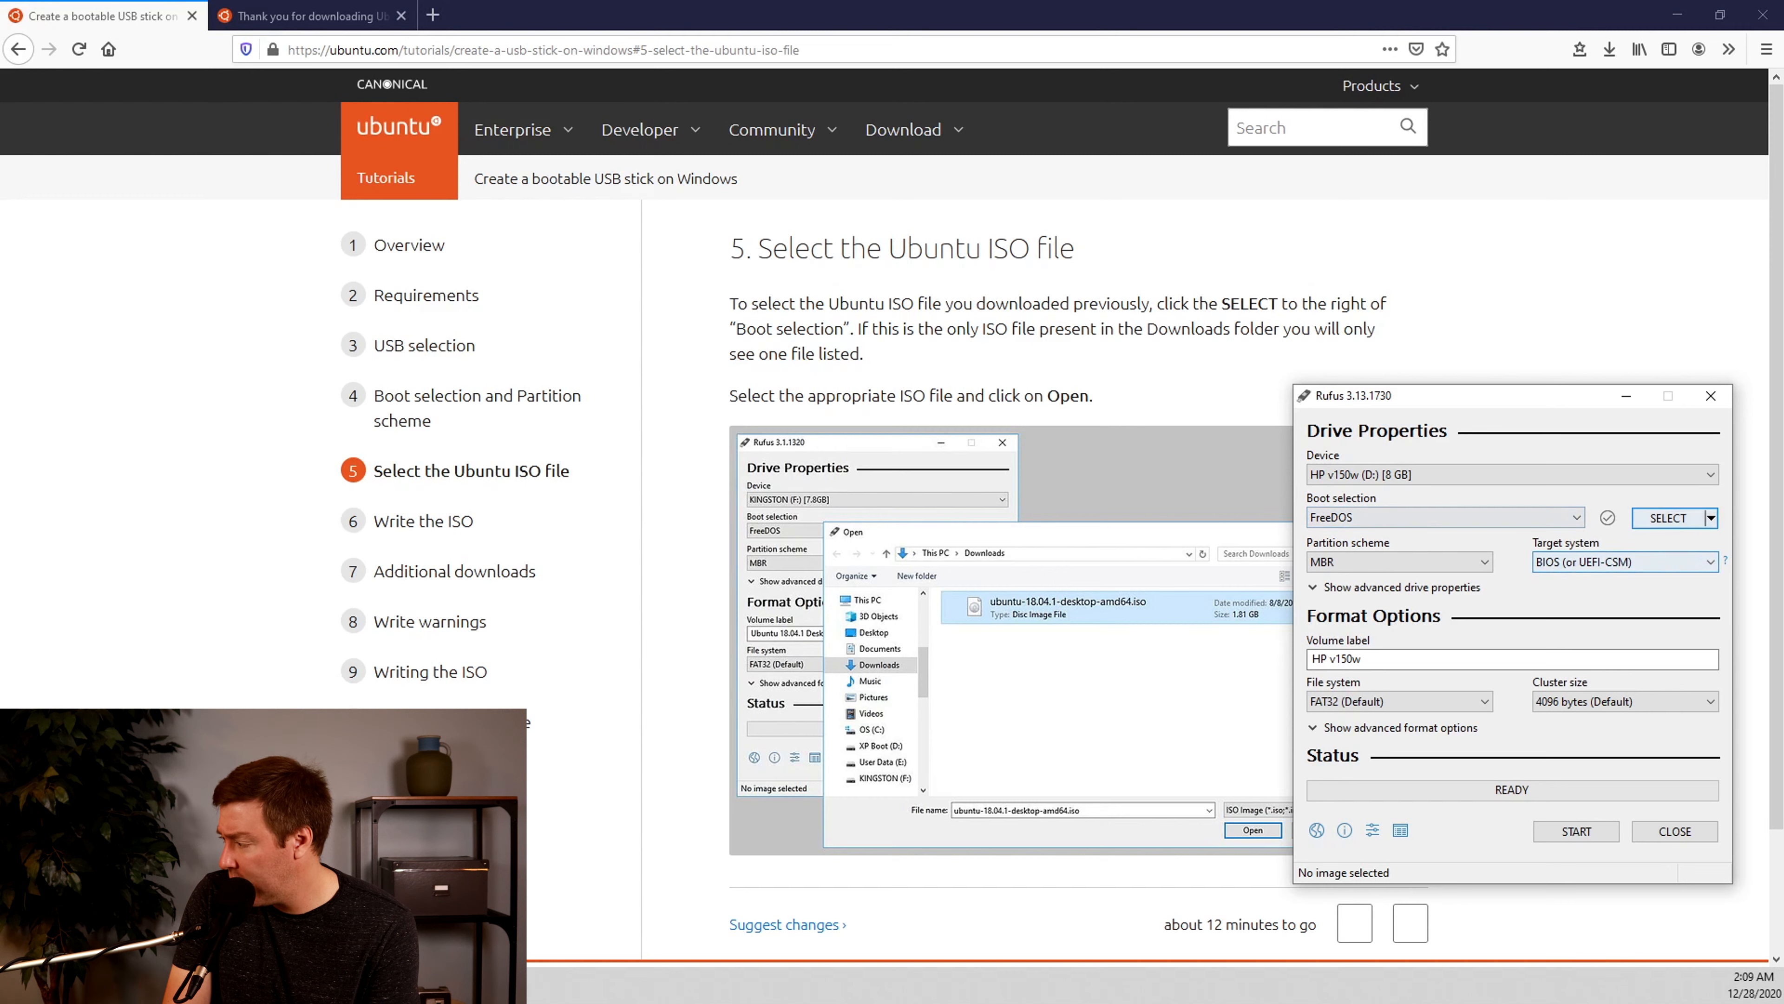
Load ubuntu-20.04.1-desktop-amd64.iso from the Downloads folder as the Rufus boot image
{"action": "left_click", "coordinate": [1669, 517]}
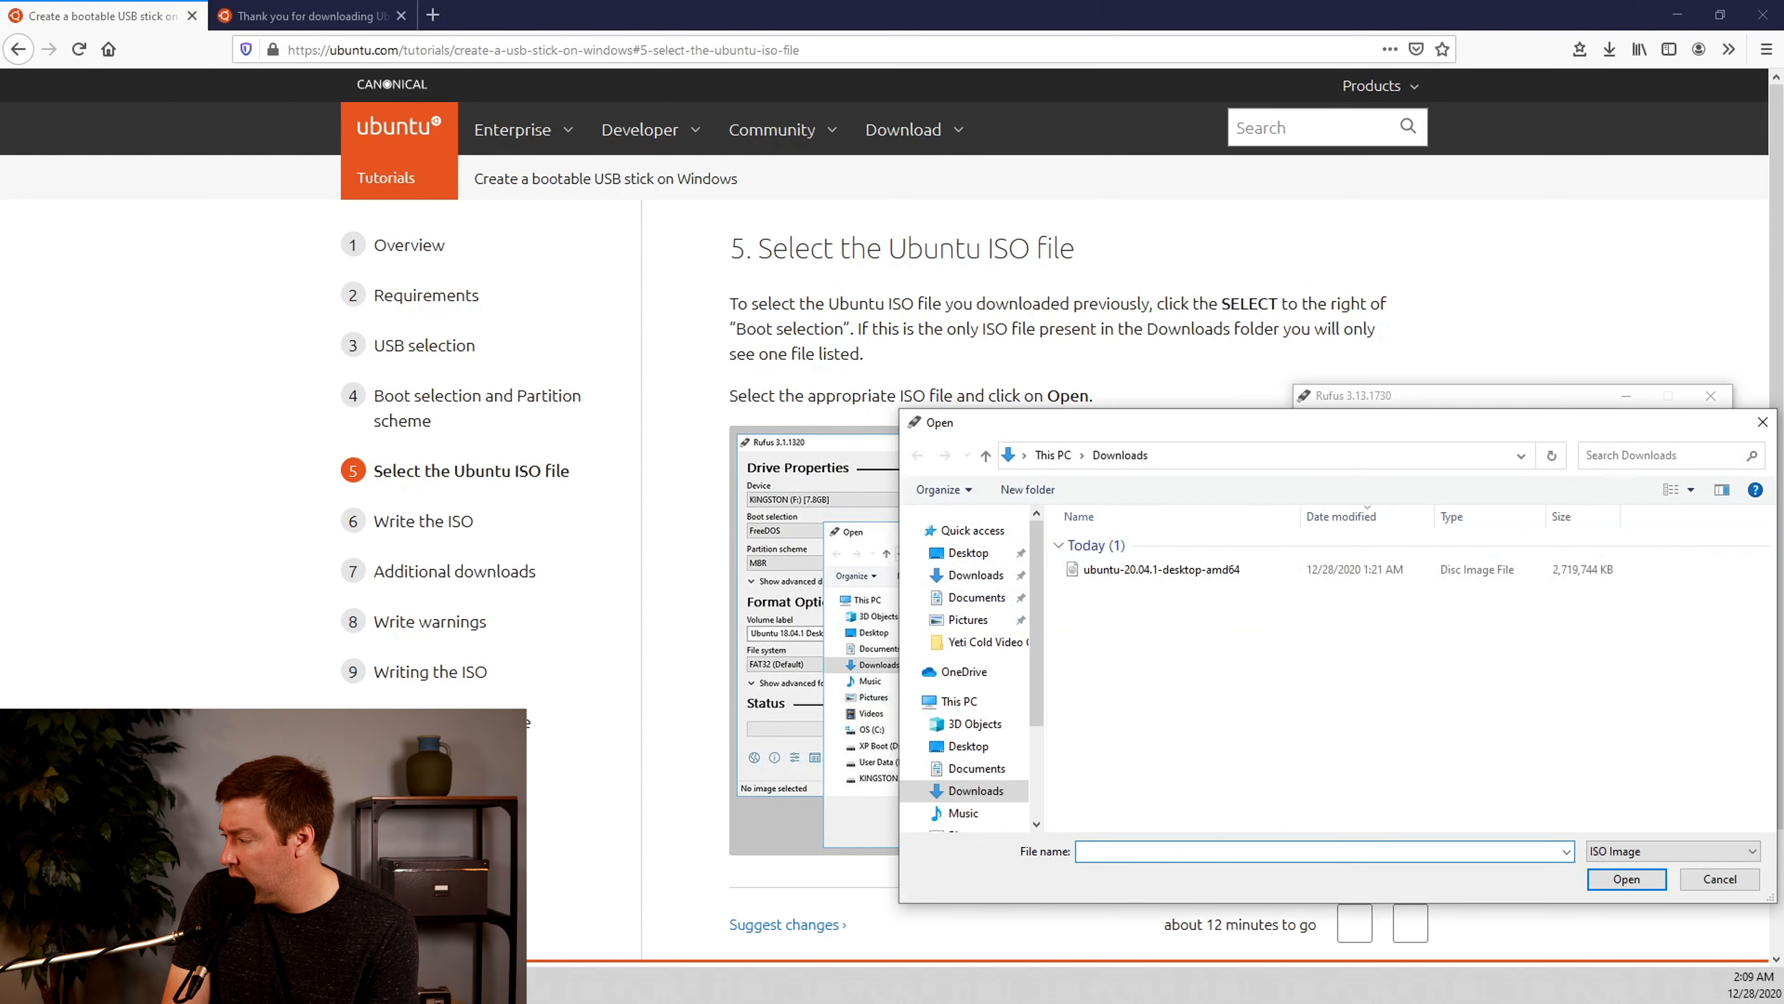
{"action": "left_click", "coordinate": [1162, 569]}
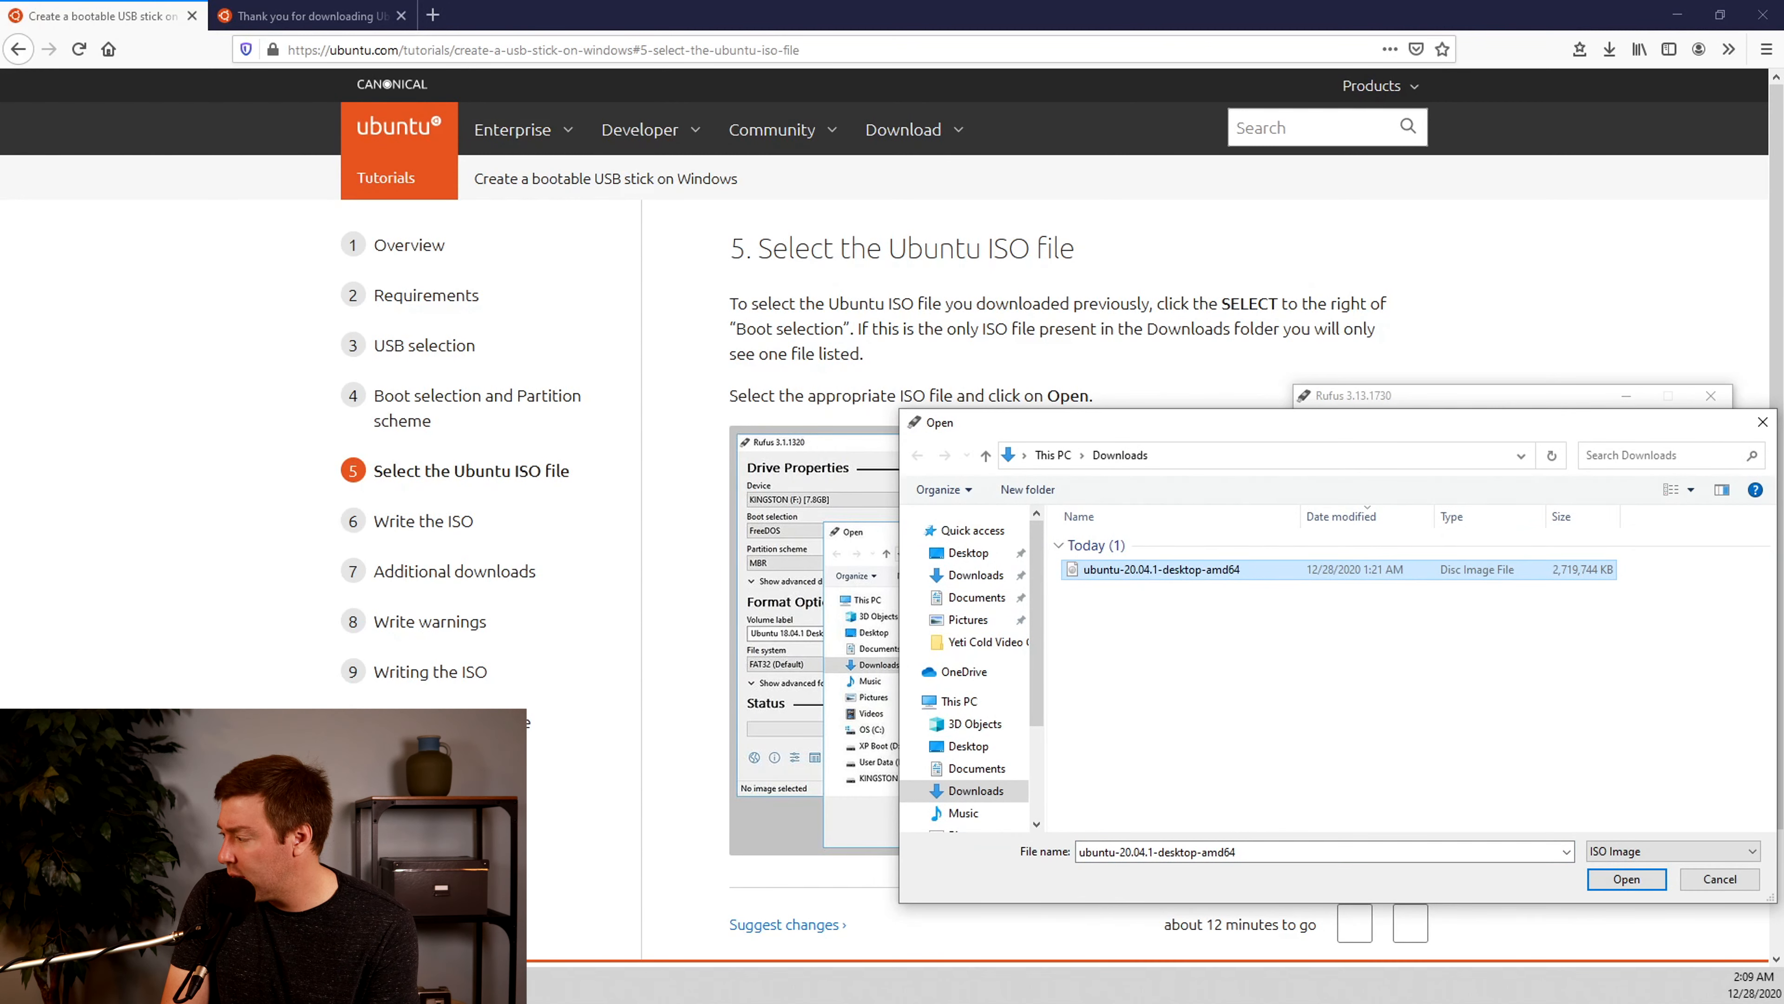
{"action": "left_click", "coordinate": [1627, 879]}
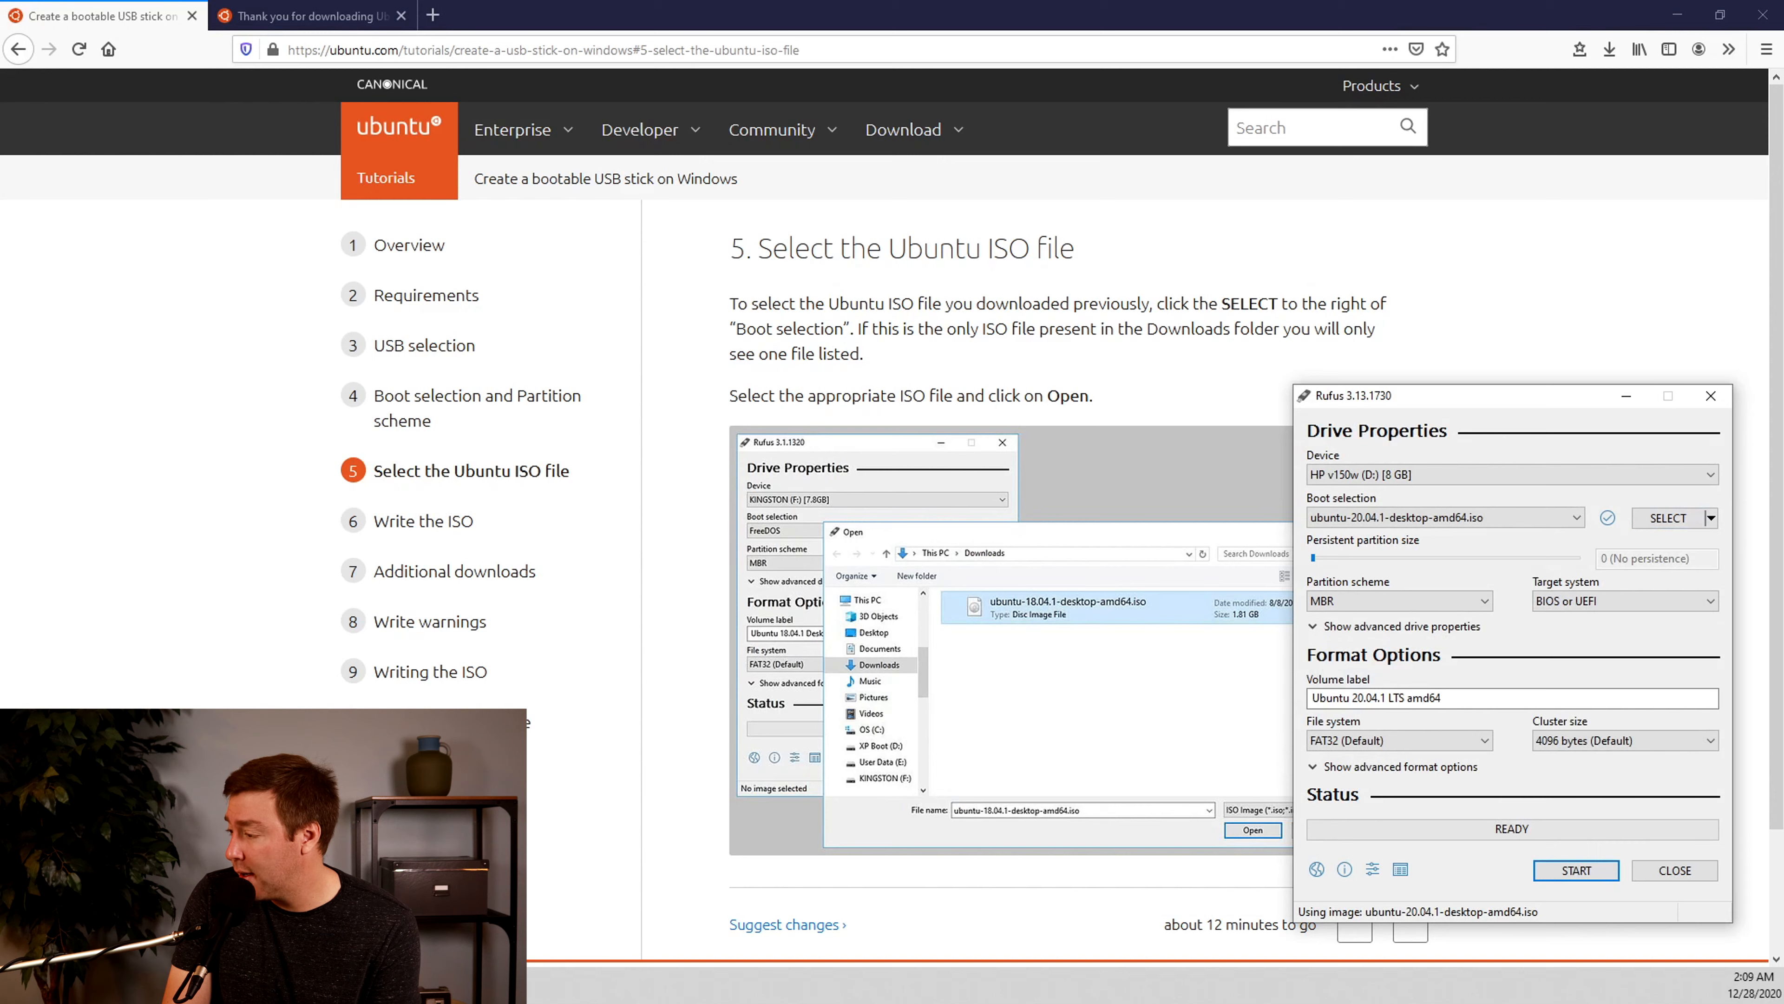
Show the tutorial's Write the ISO section and start the Rufus write with default settings, accepting the download of the required Syslinux files
{"action": "left_click_drag", "start_coordinate": [1496, 396], "coordinate": [1486, 387]}
{"action": "left_click", "coordinate": [1410, 931]}
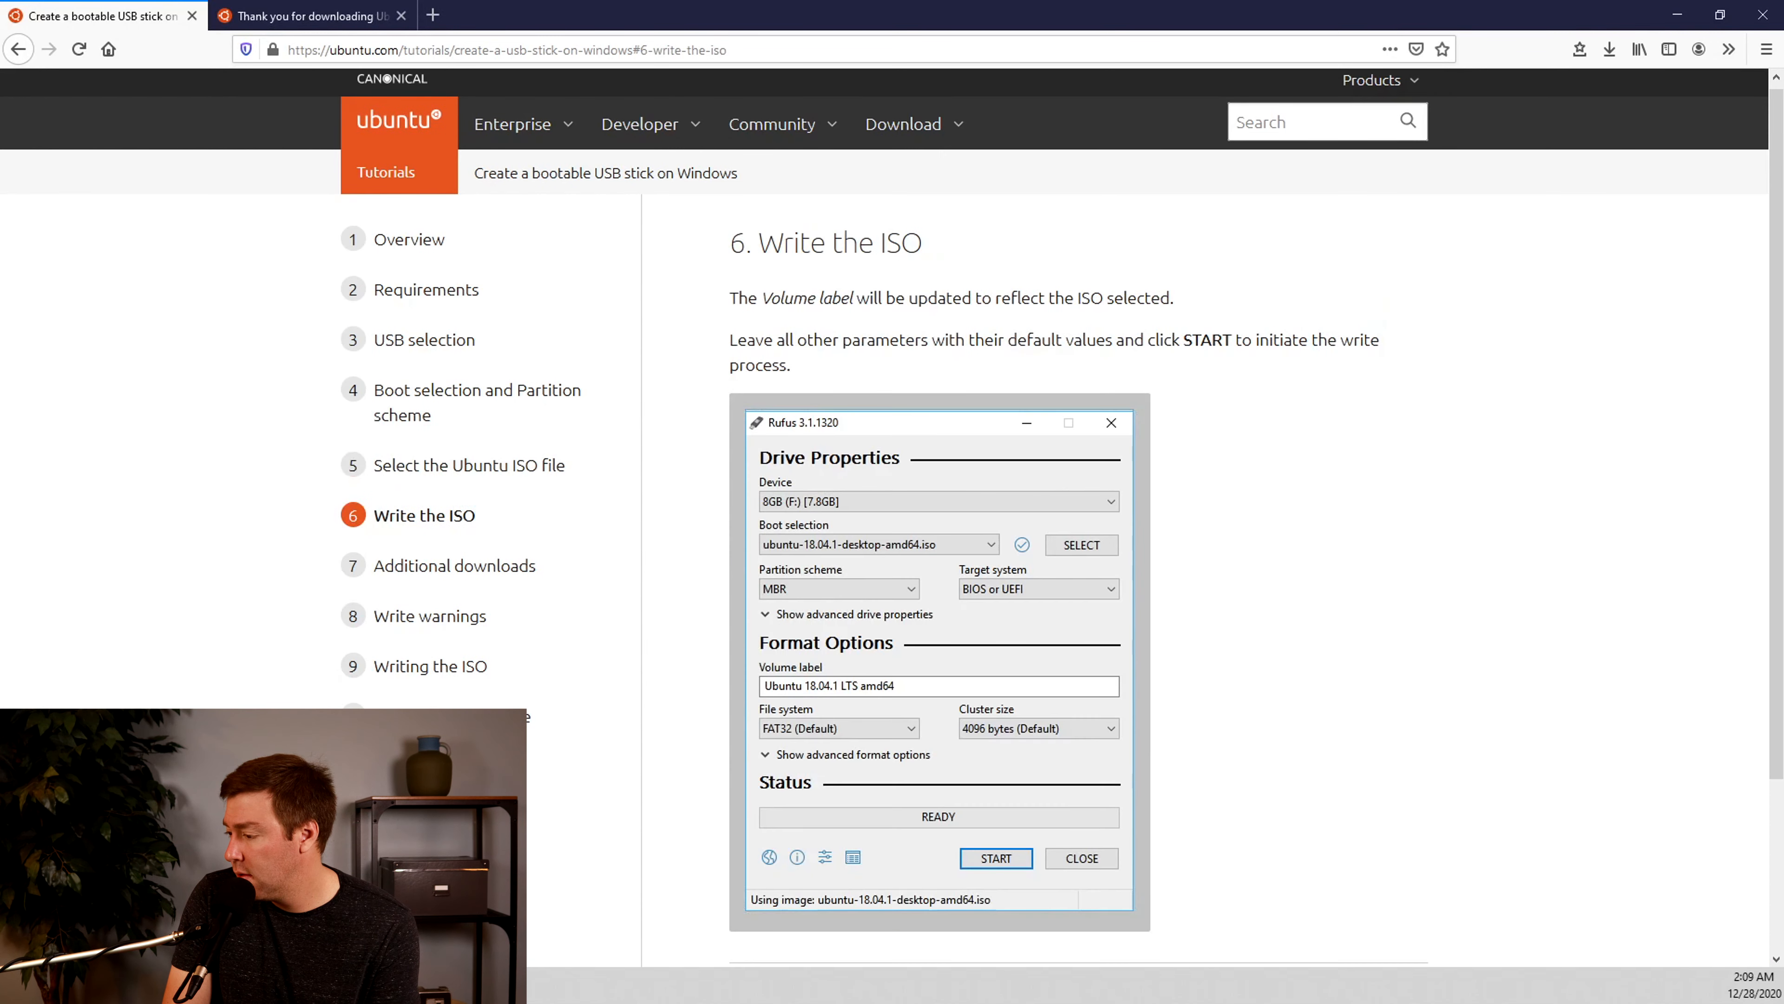
{"action": "key", "text": "alt+Tab"}
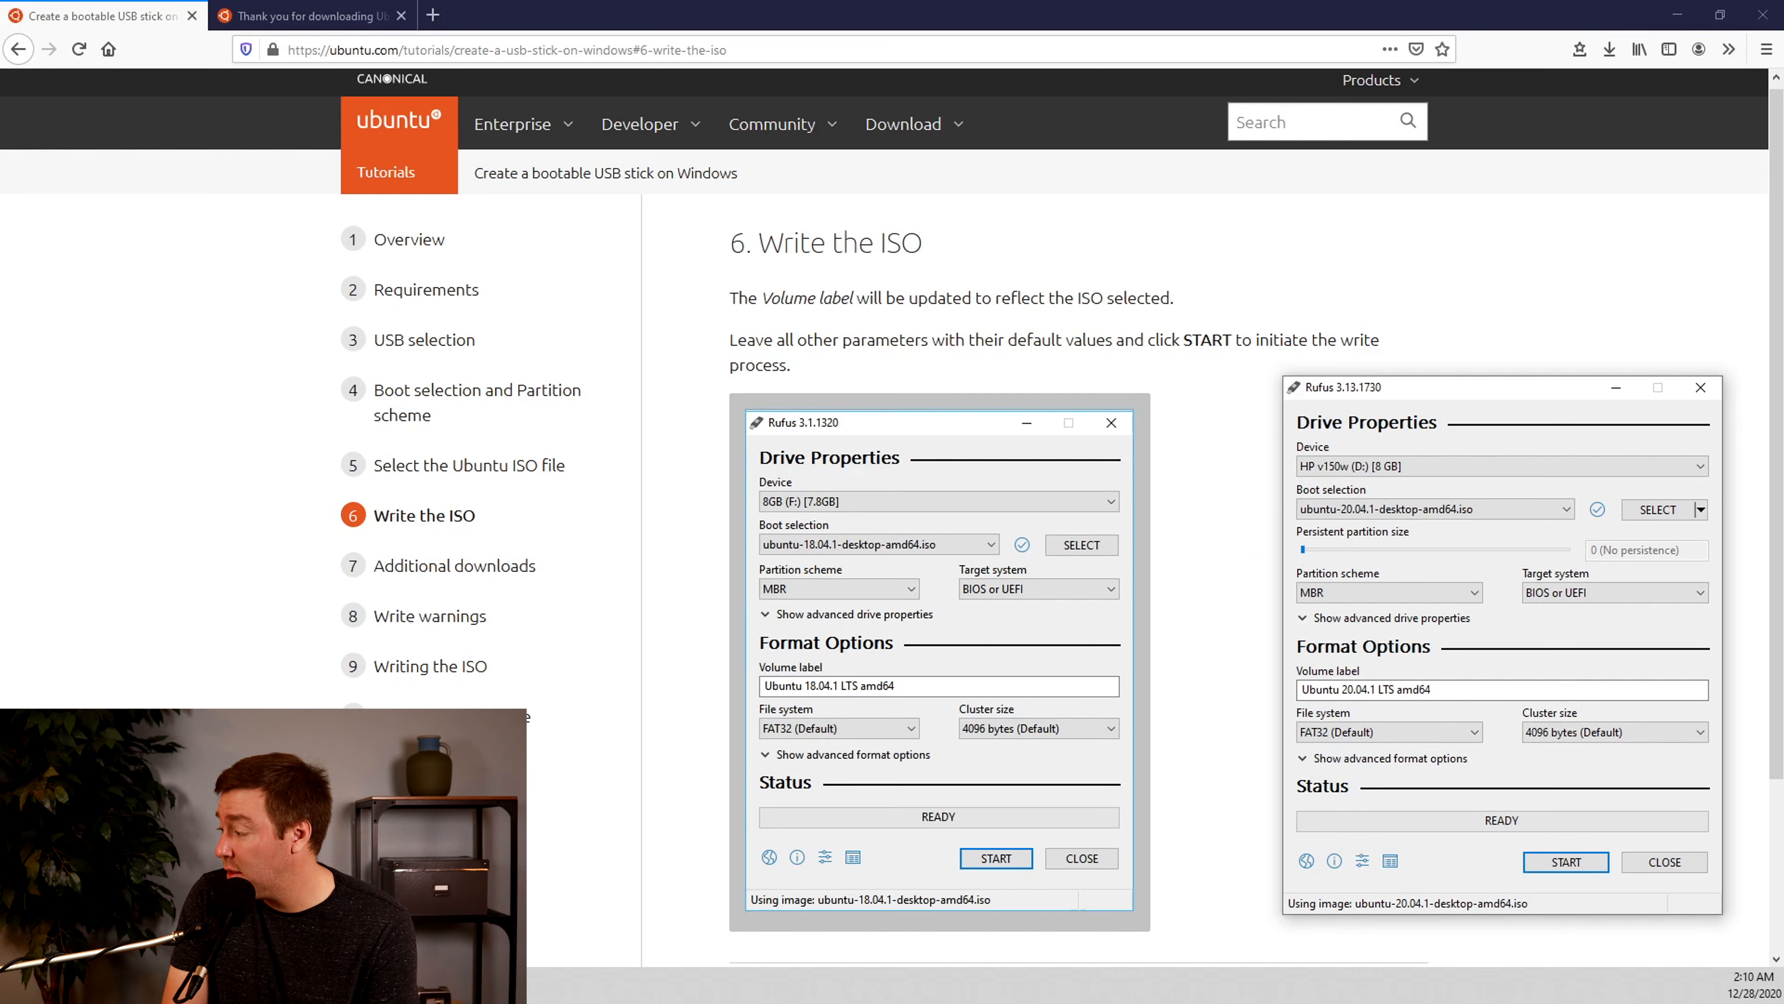
{"action": "left_click", "coordinate": [1566, 861]}
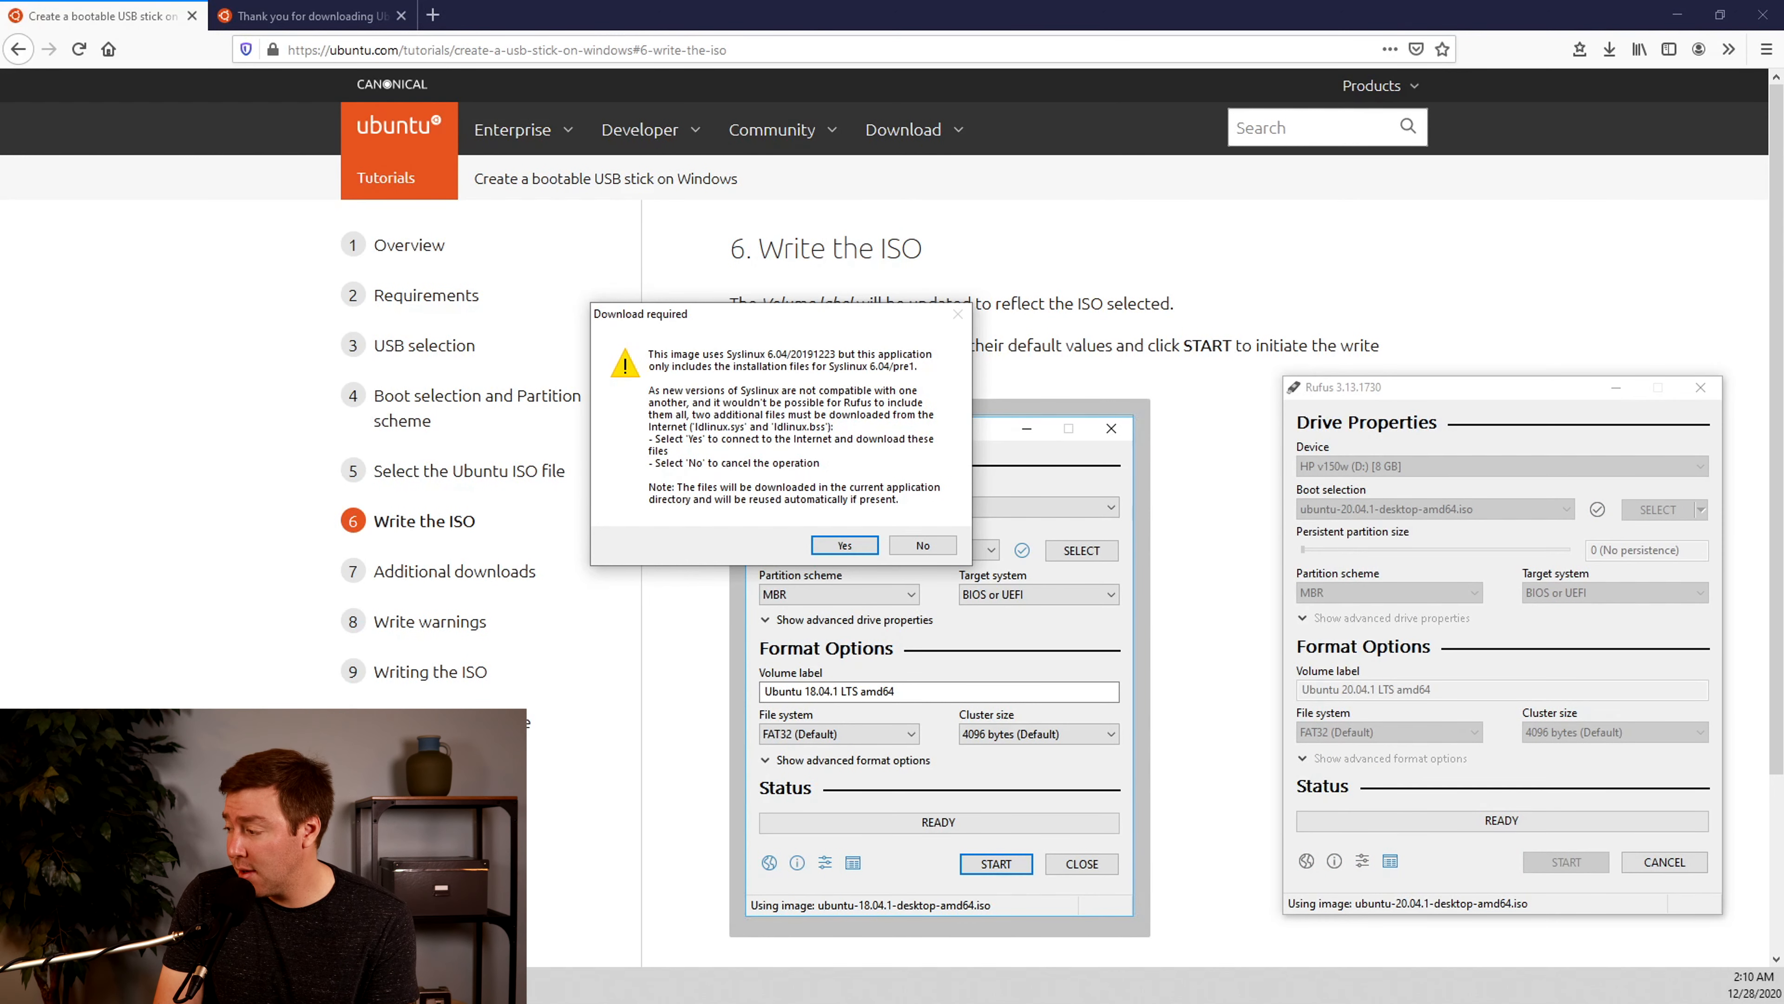
{"action": "left_click", "coordinate": [844, 545]}
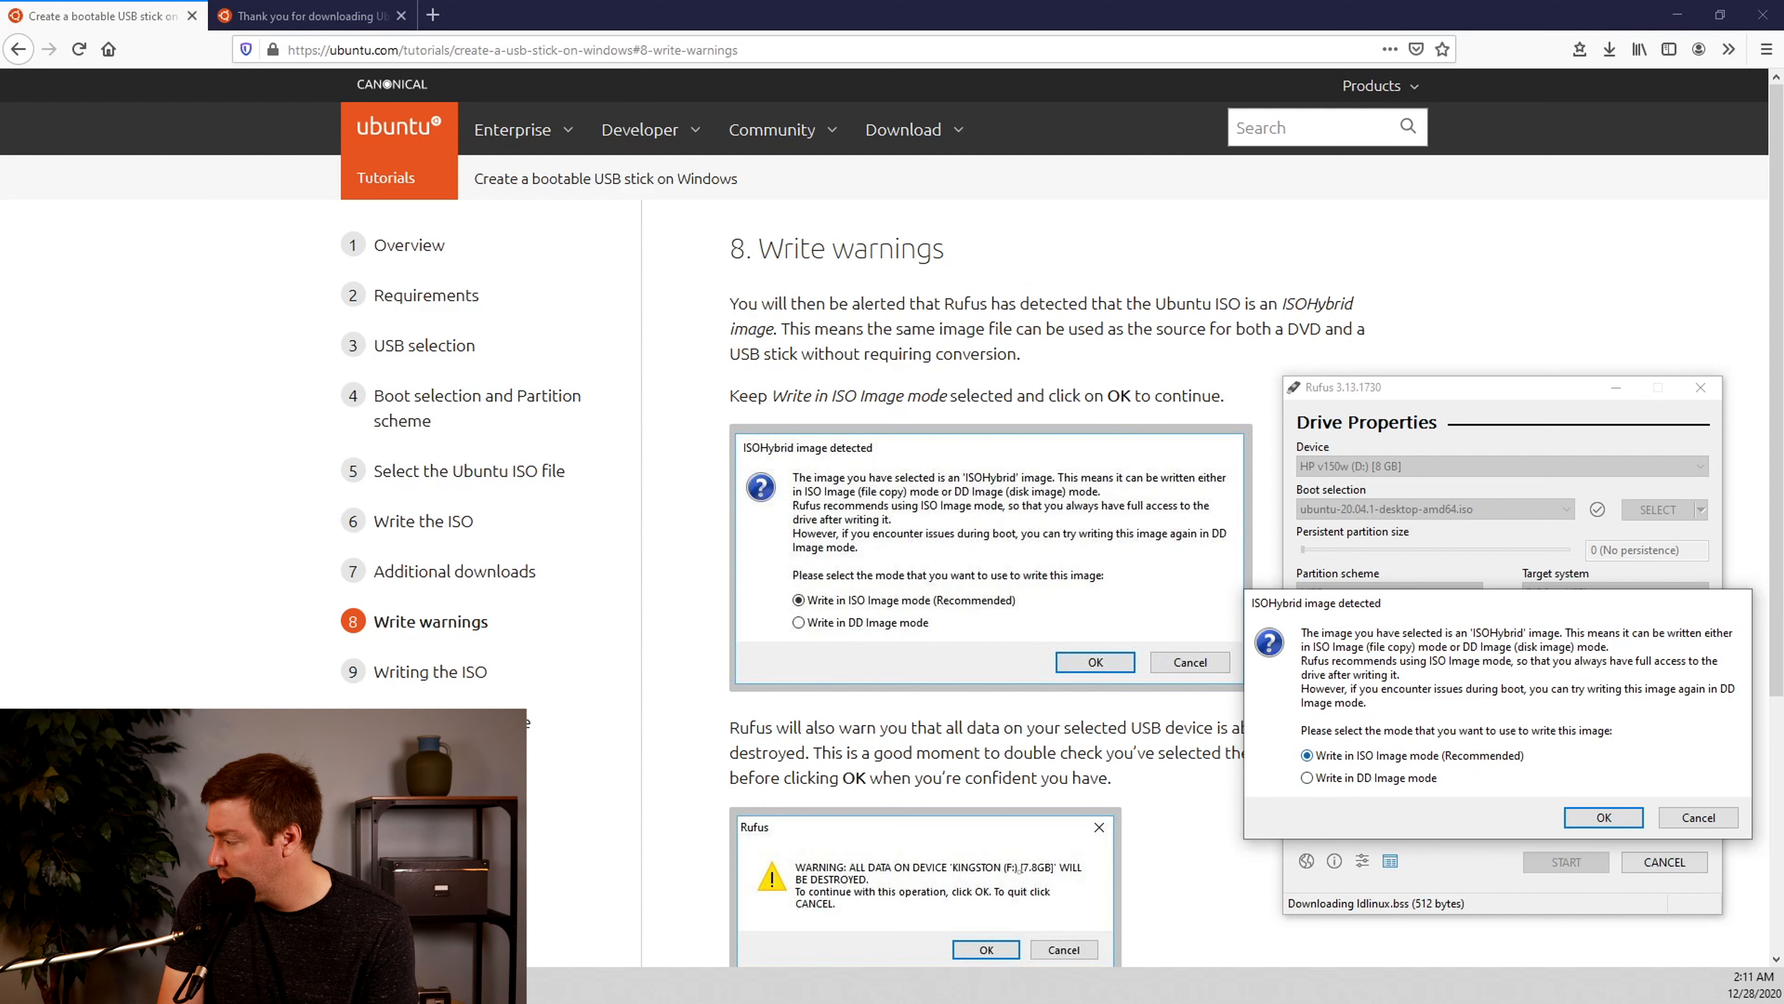
Keep Write in ISO Image mode (Recommended) and confirm erasing all data on the HP v150w (D:) stick to write the image
{"action": "left_click", "coordinate": [1604, 817]}
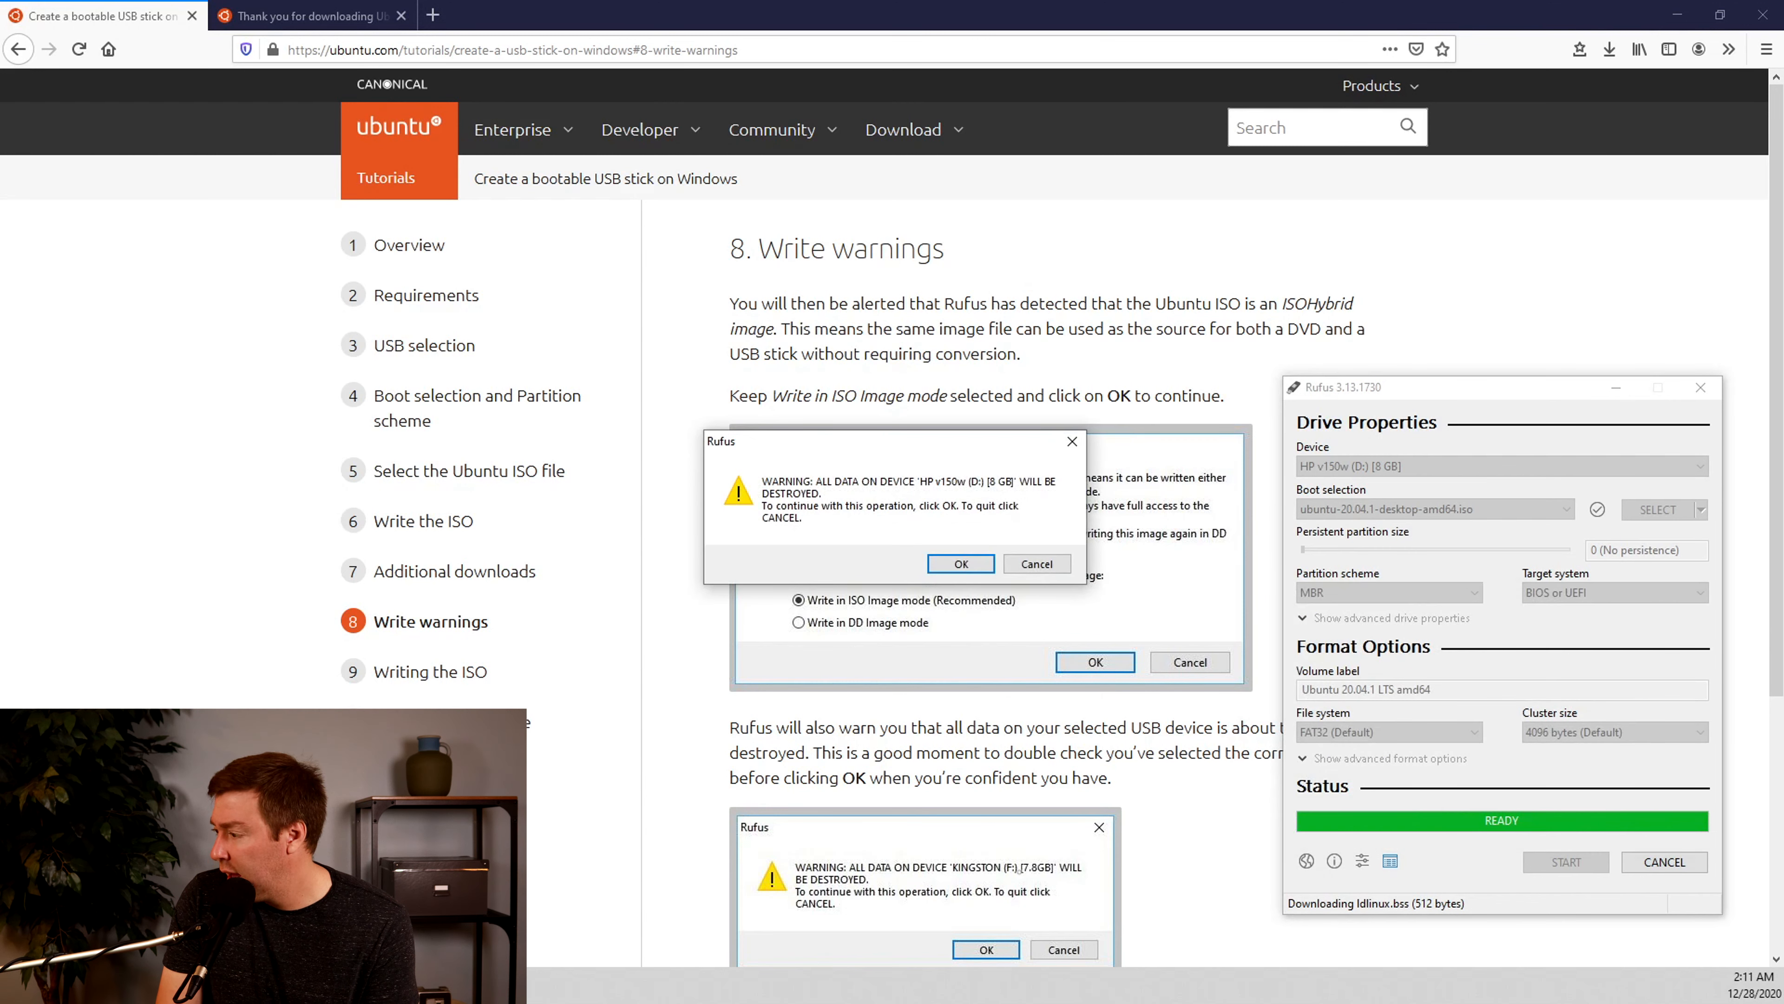
{"action": "left_click_drag", "start_coordinate": [985, 440], "coordinate": [970, 440]}
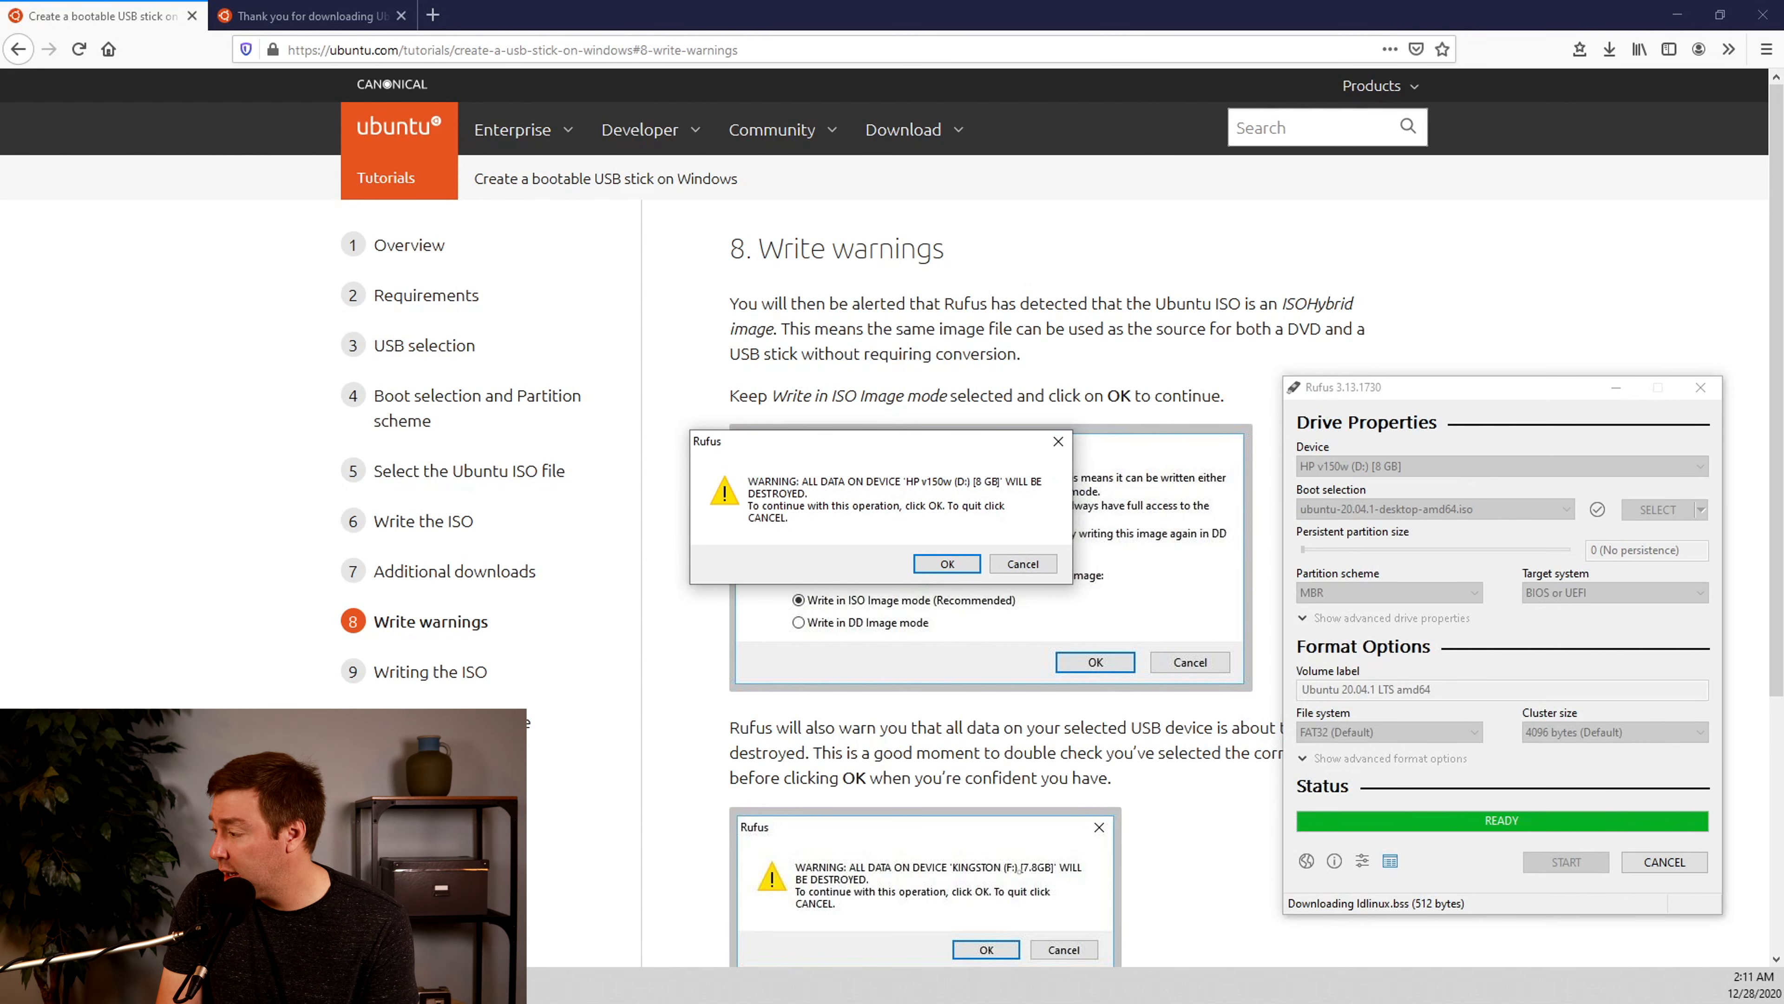
{"action": "left_click_drag", "start_coordinate": [970, 441], "coordinate": [905, 534]}
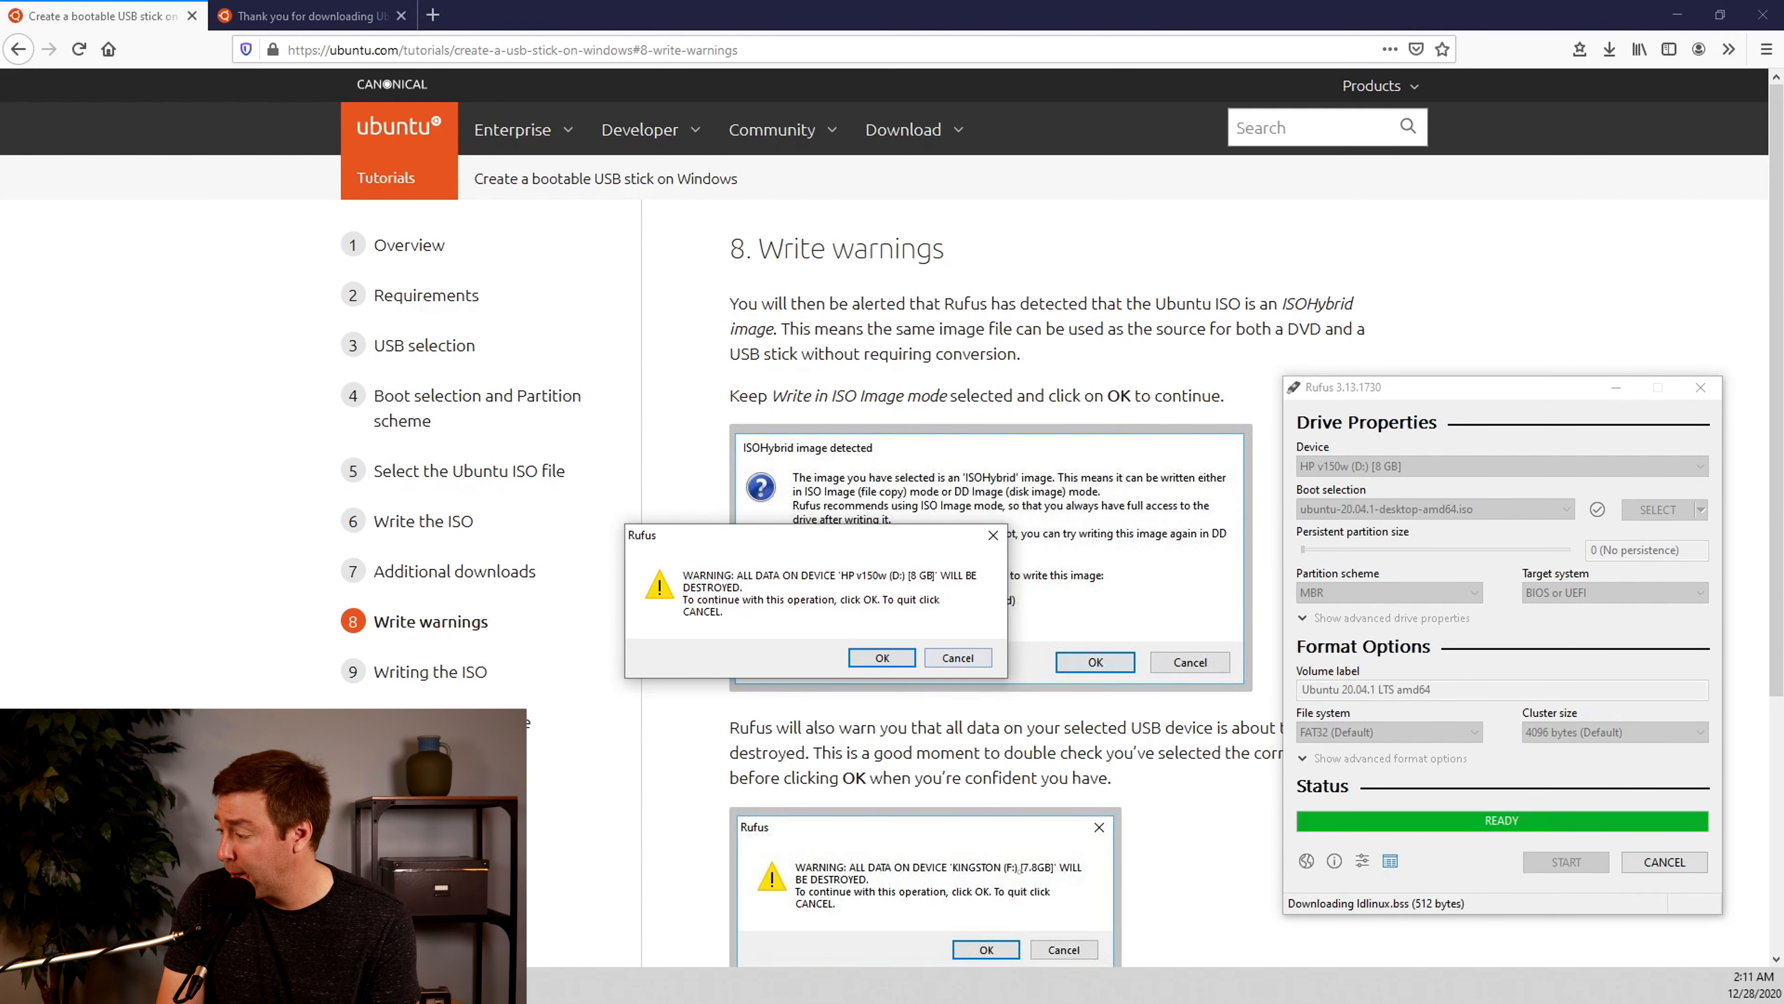
{"action": "key", "text": "Return"}
{"action": "scroll", "coordinate": [892, 520], "scroll_direction": "down", "scroll_amount": 1}
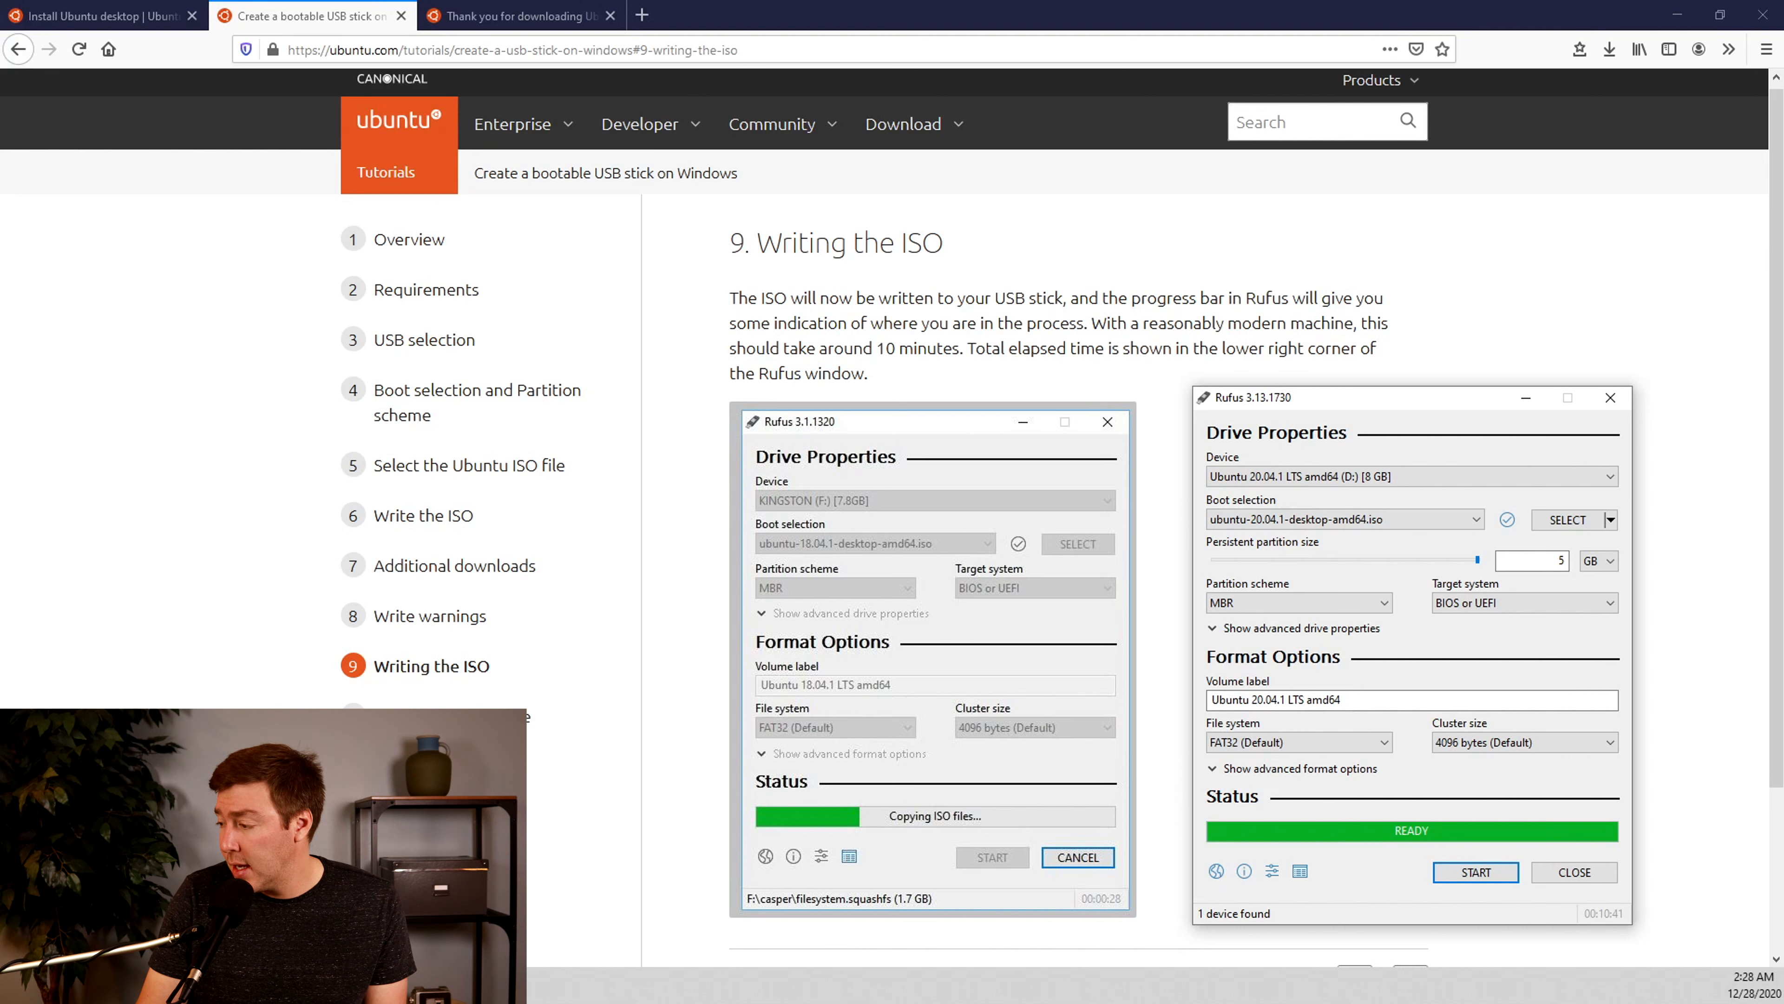
Read the tutorial's Installation complete section and switch to the Install Ubuntu desktop tutorial's page on booting from a USB flash drive
{"action": "left_click", "coordinate": [451, 716]}
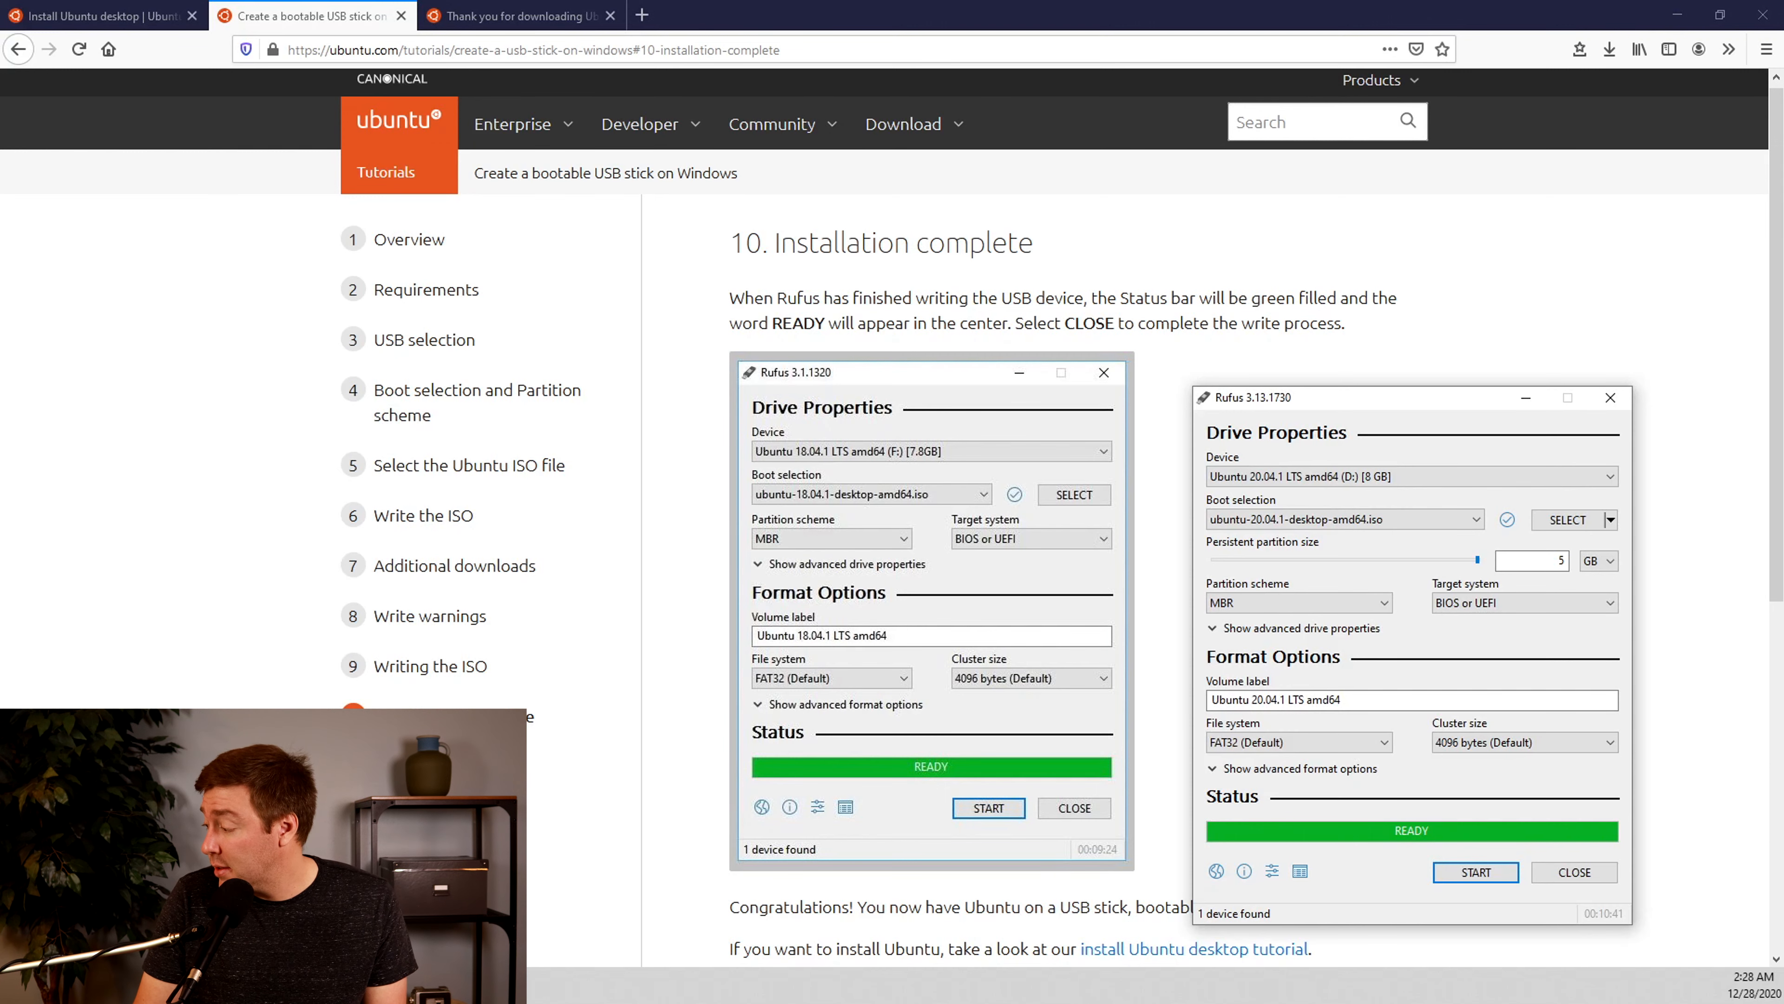
{"action": "scroll", "coordinate": [892, 492], "scroll_direction": "down", "scroll_amount": 2}
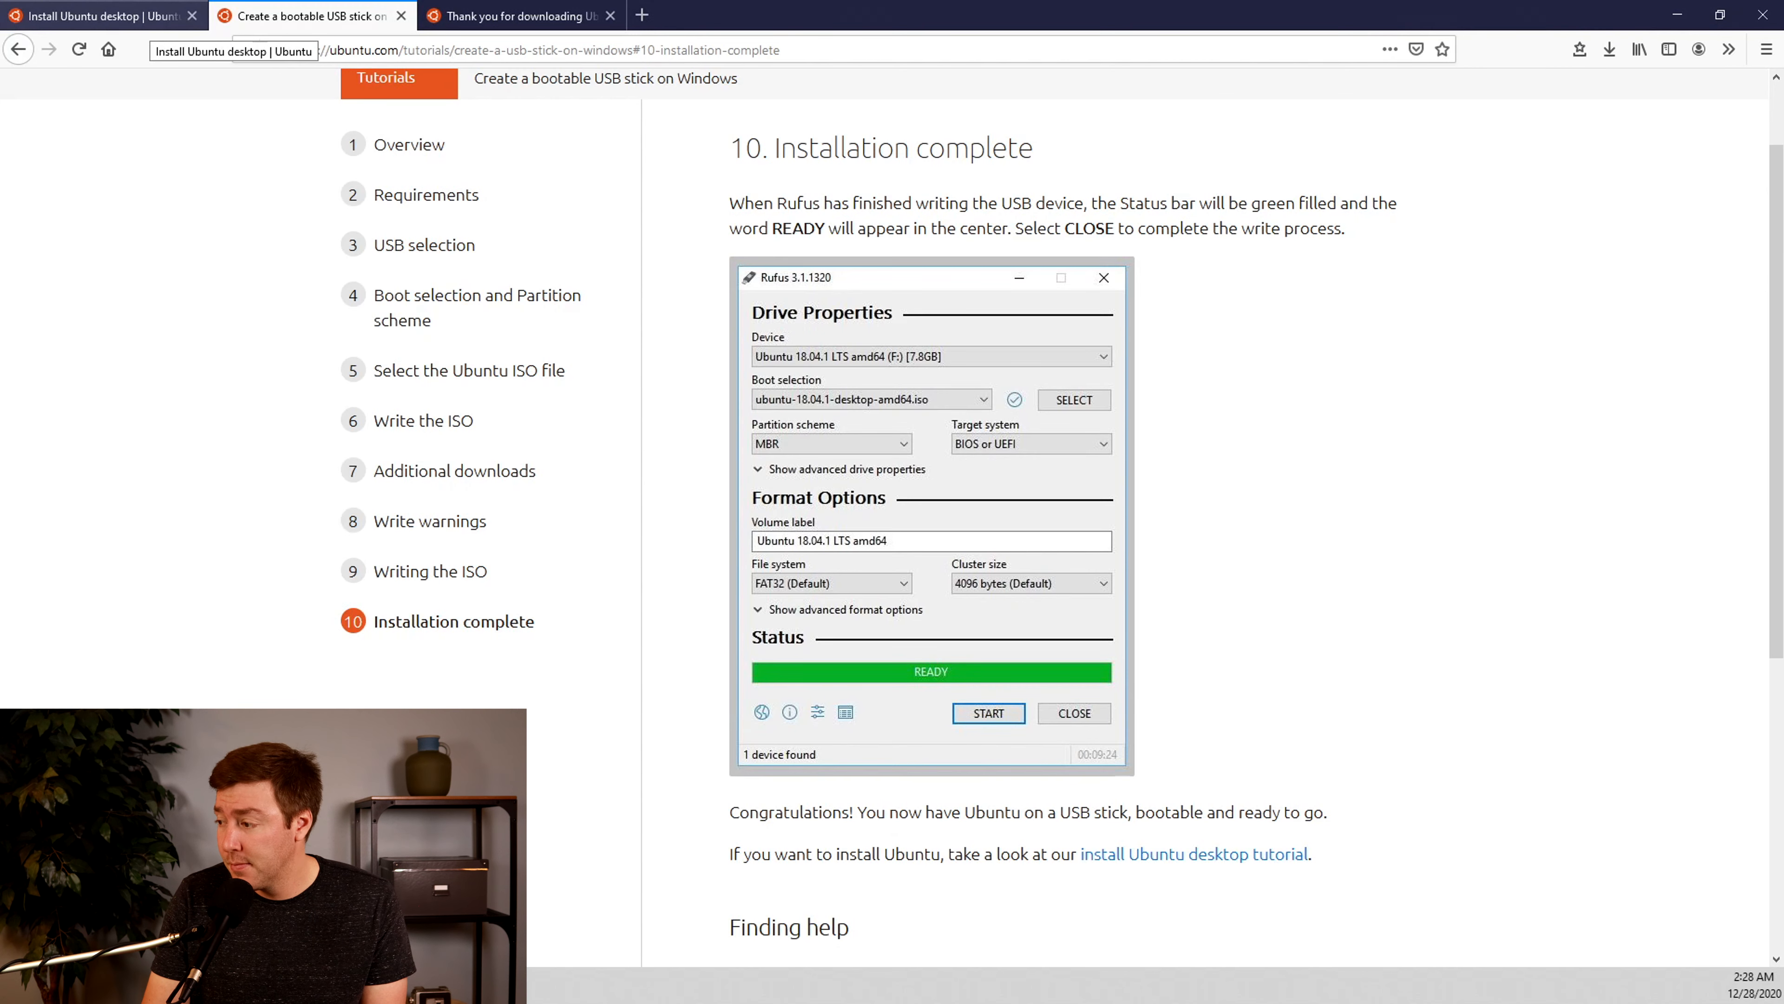
{"action": "left_click", "coordinate": [106, 15]}
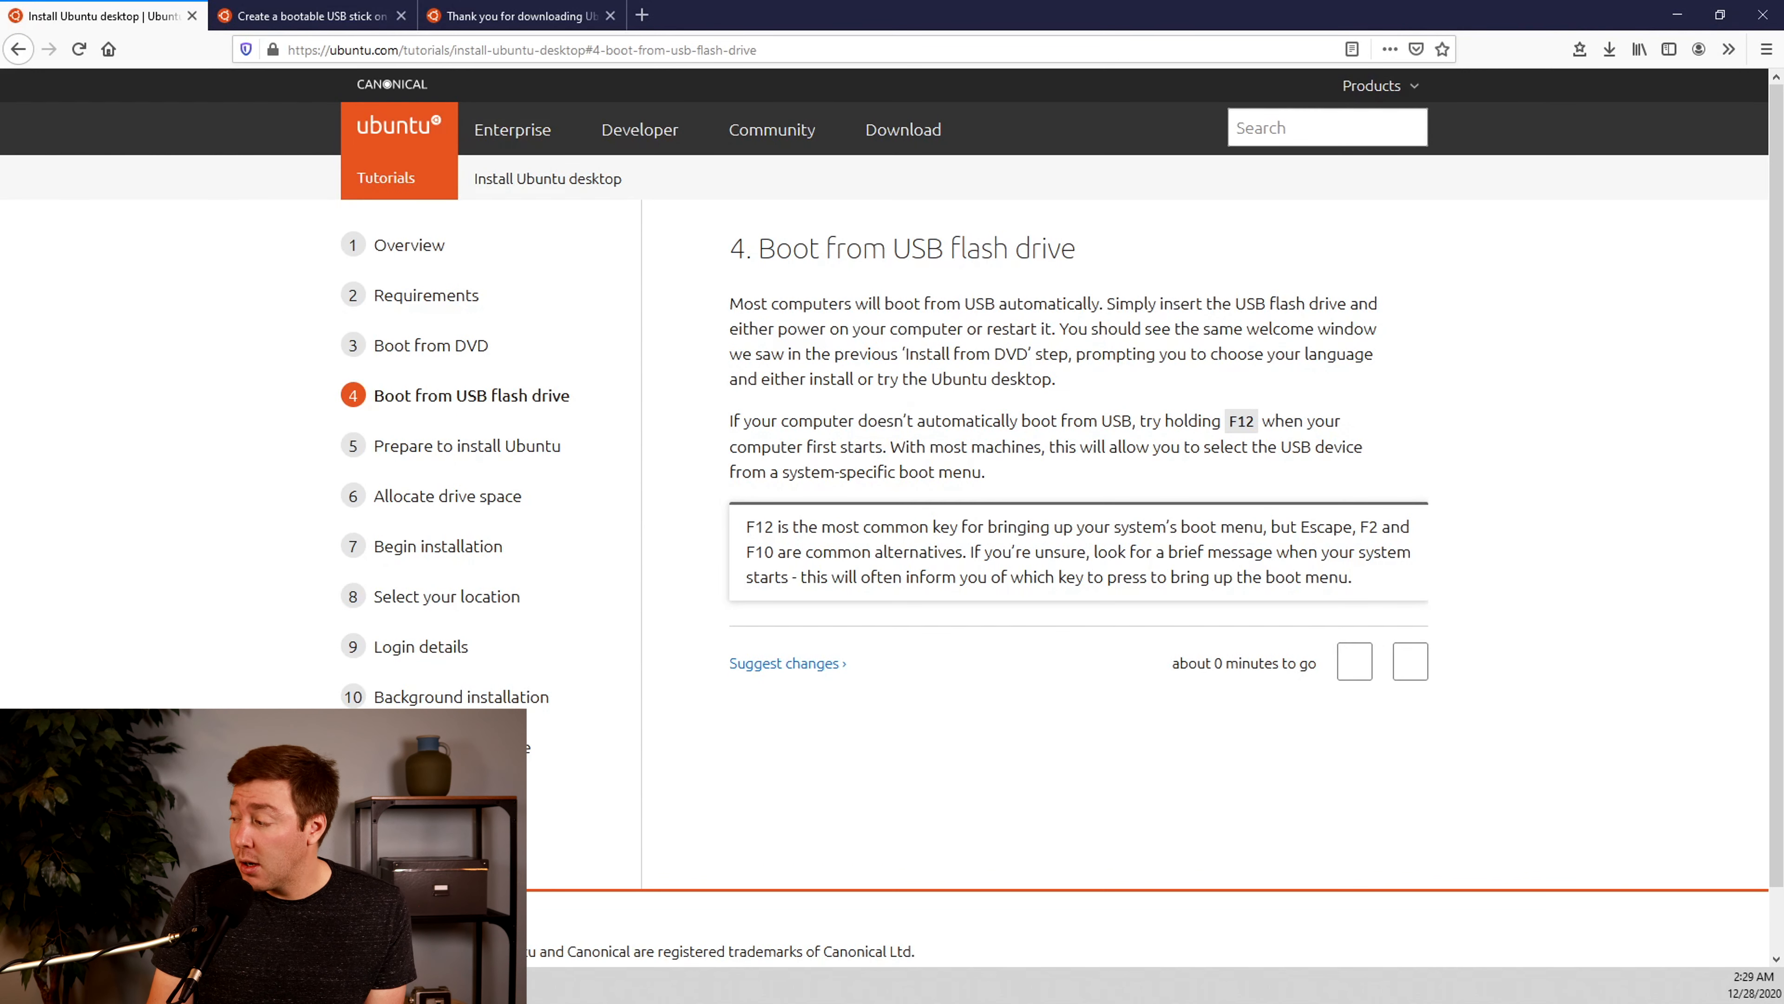
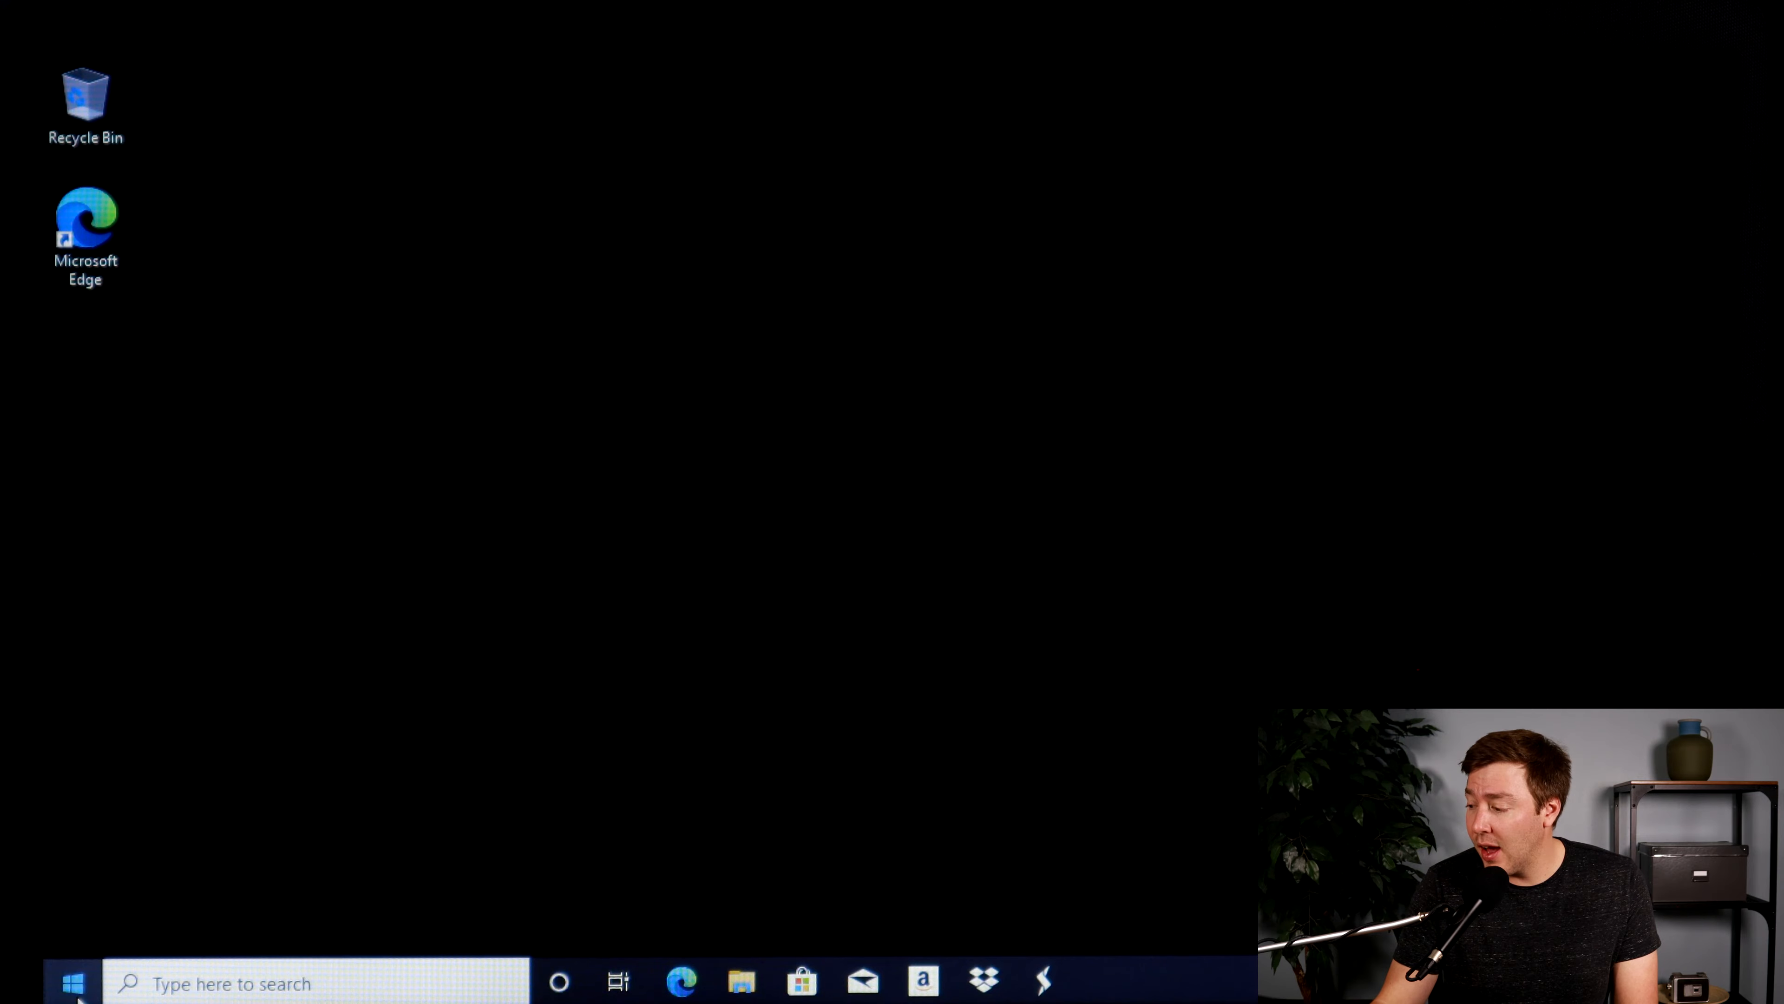
Restart the PC into Advanced startup from the Recovery page of the Windows Update & Security settings
{"action": "left_click", "coordinate": [72, 982]}
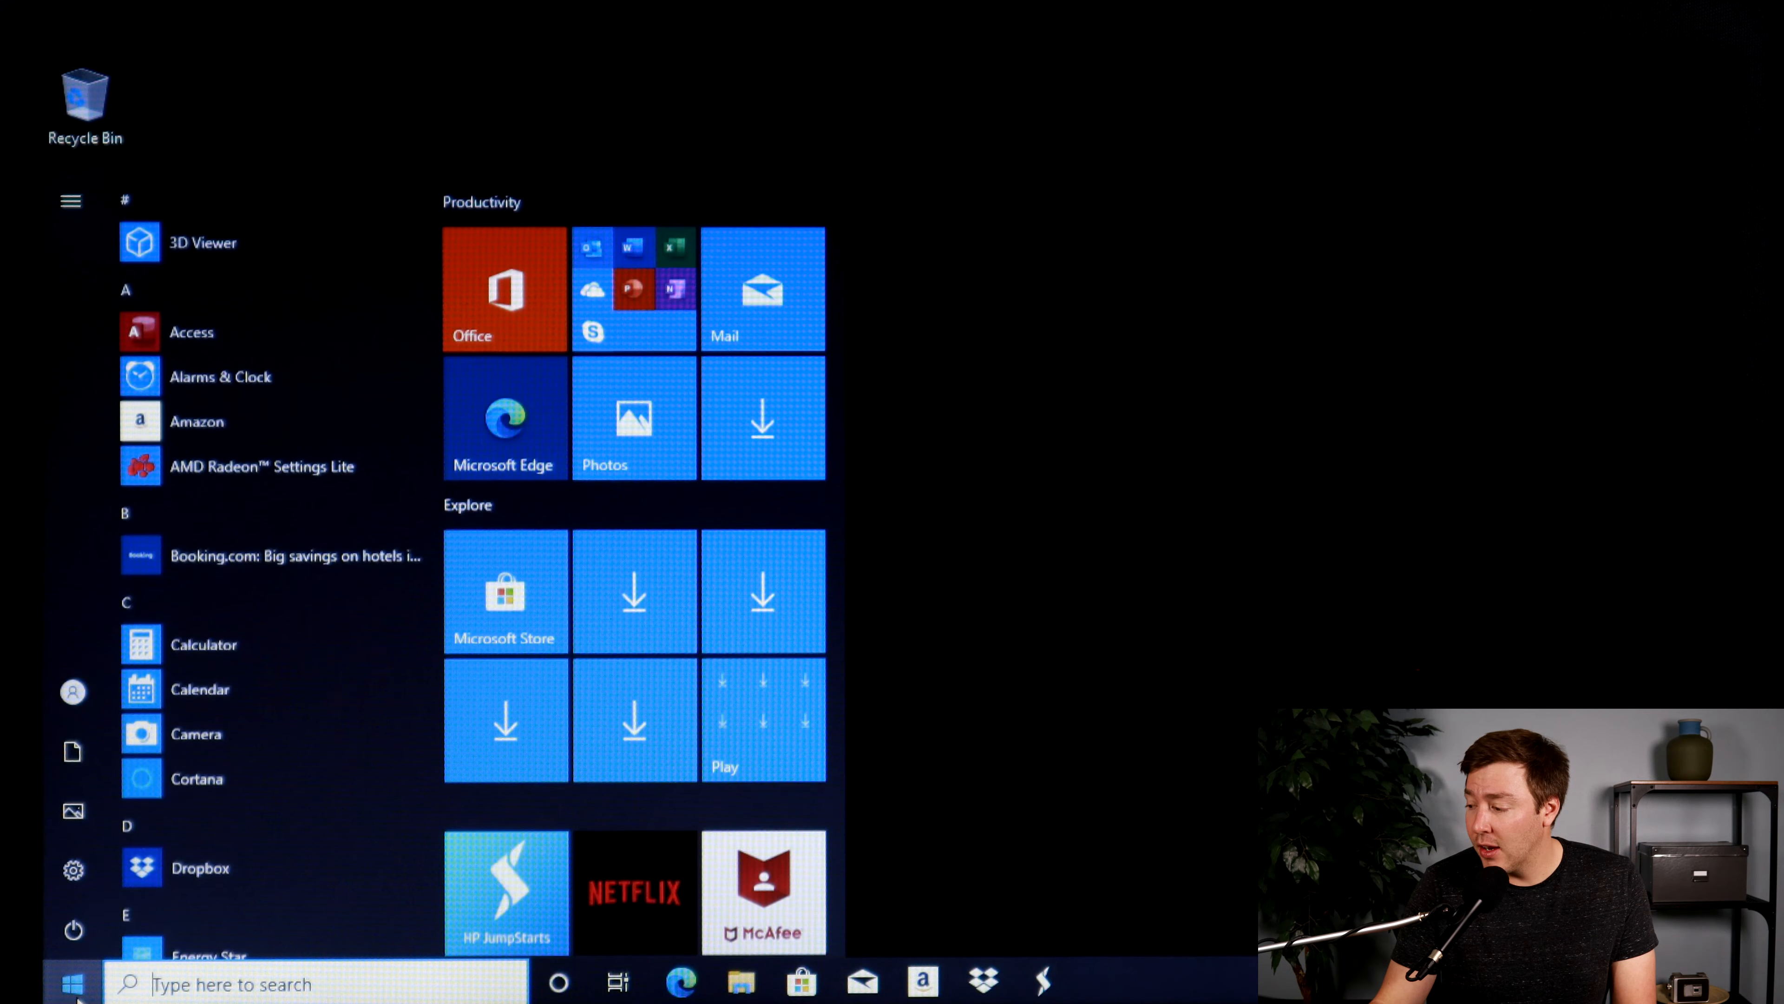
{"action": "left_click", "coordinate": [78, 891]}
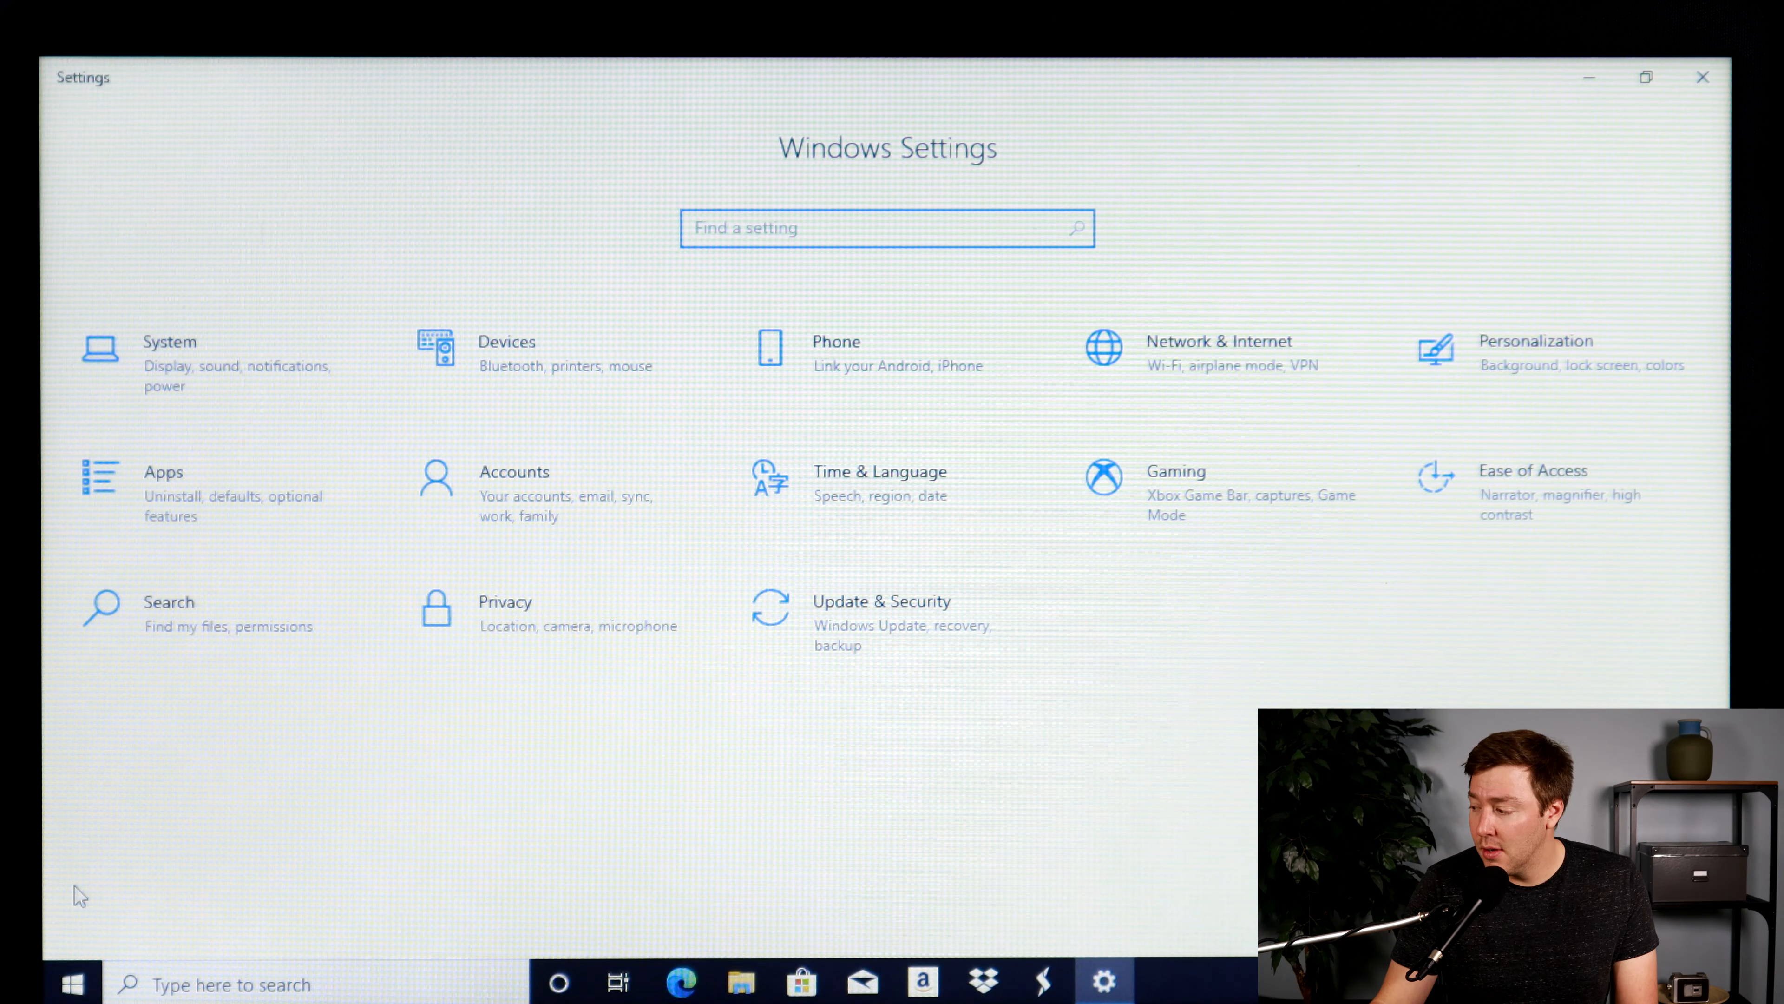
{"action": "left_click", "coordinate": [853, 624]}
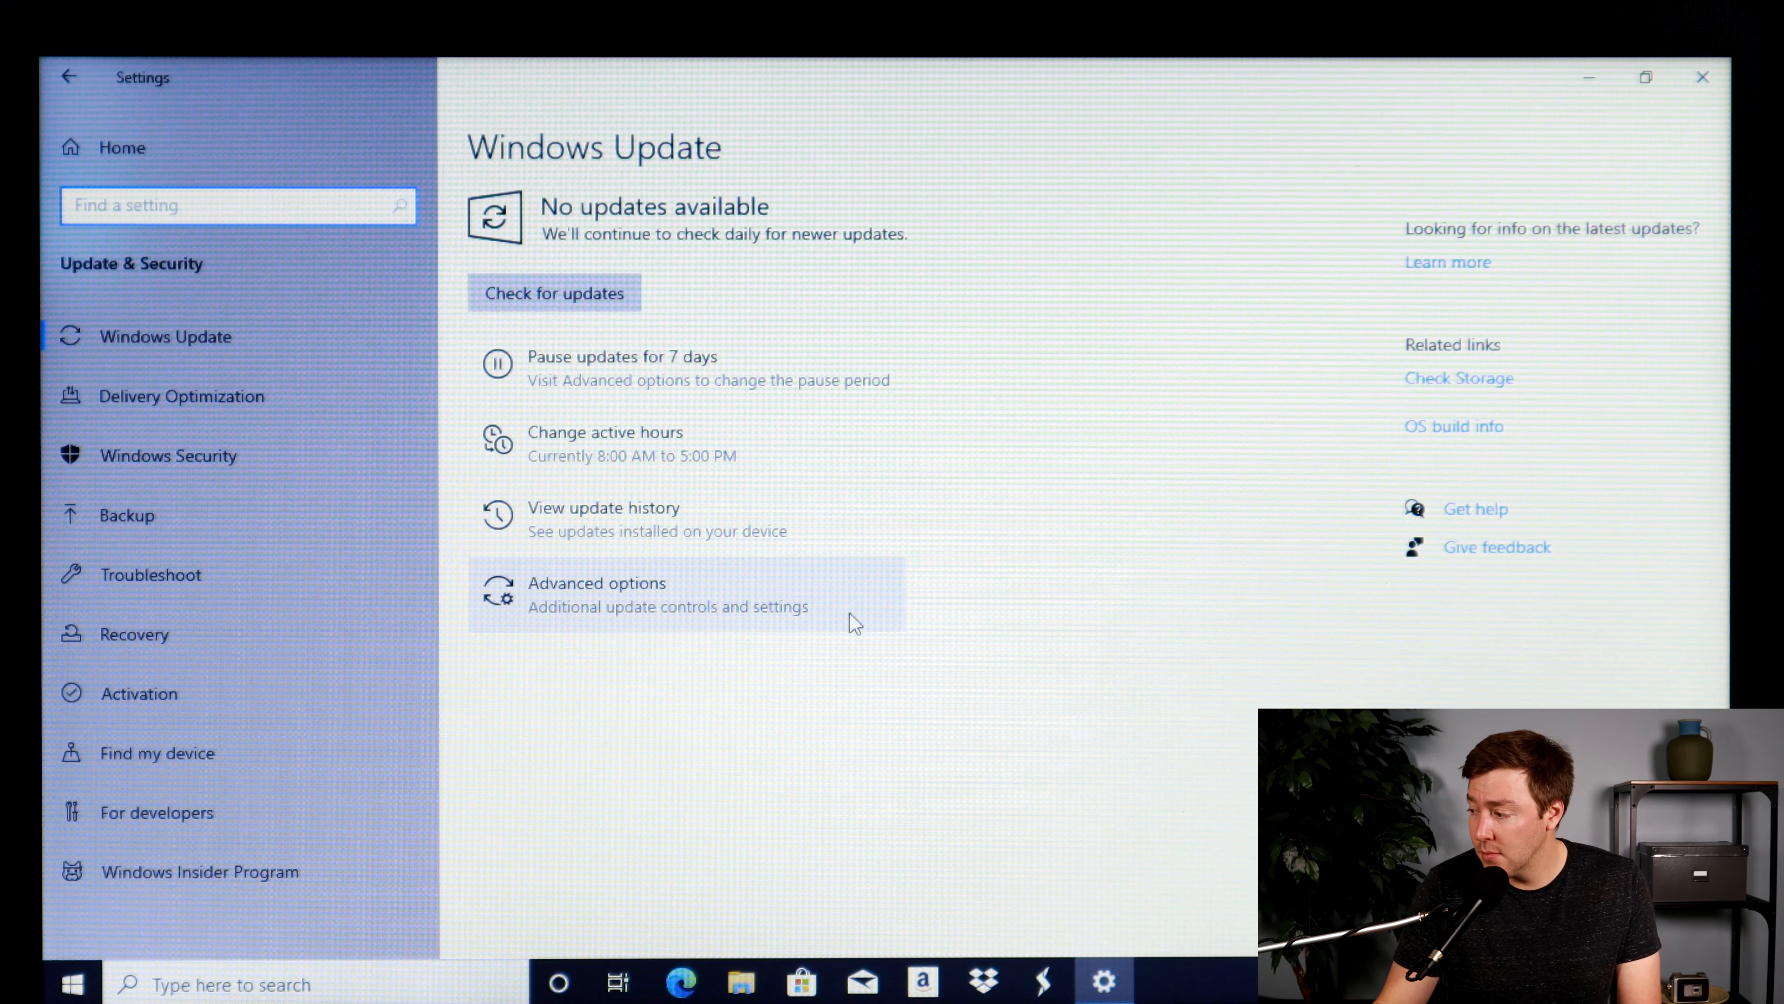
{"action": "left_click", "coordinate": [175, 639]}
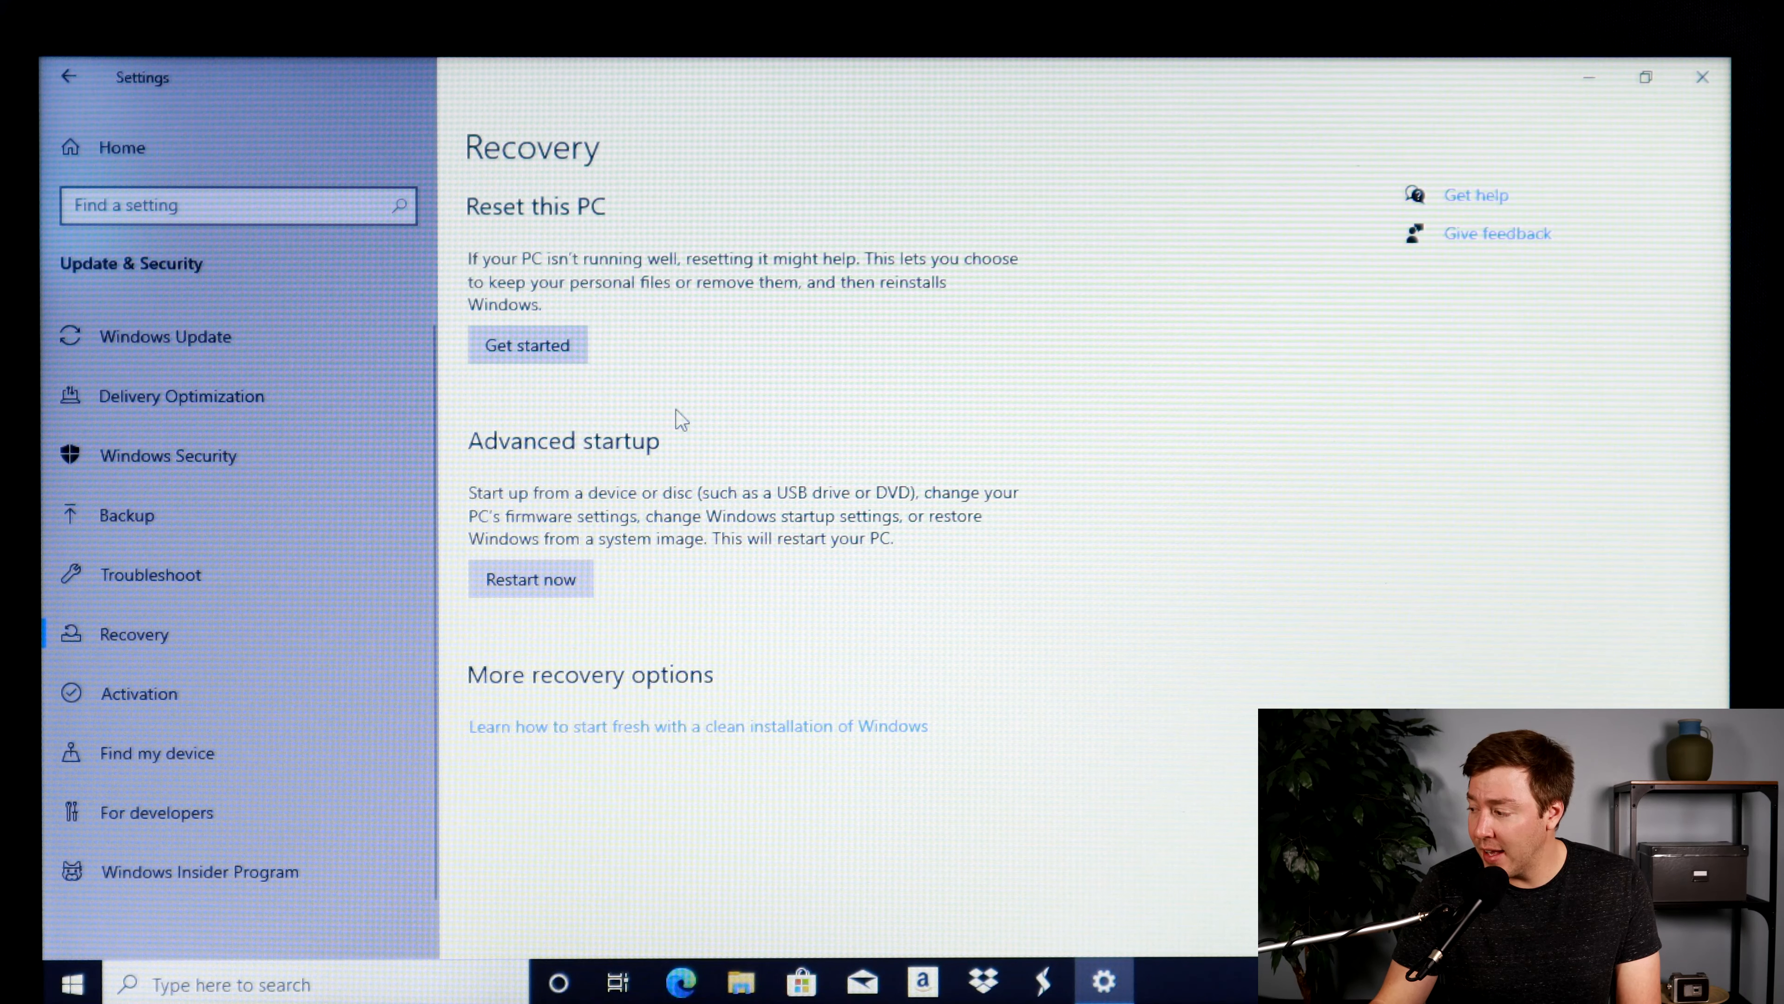
{"action": "left_click", "coordinate": [554, 580]}
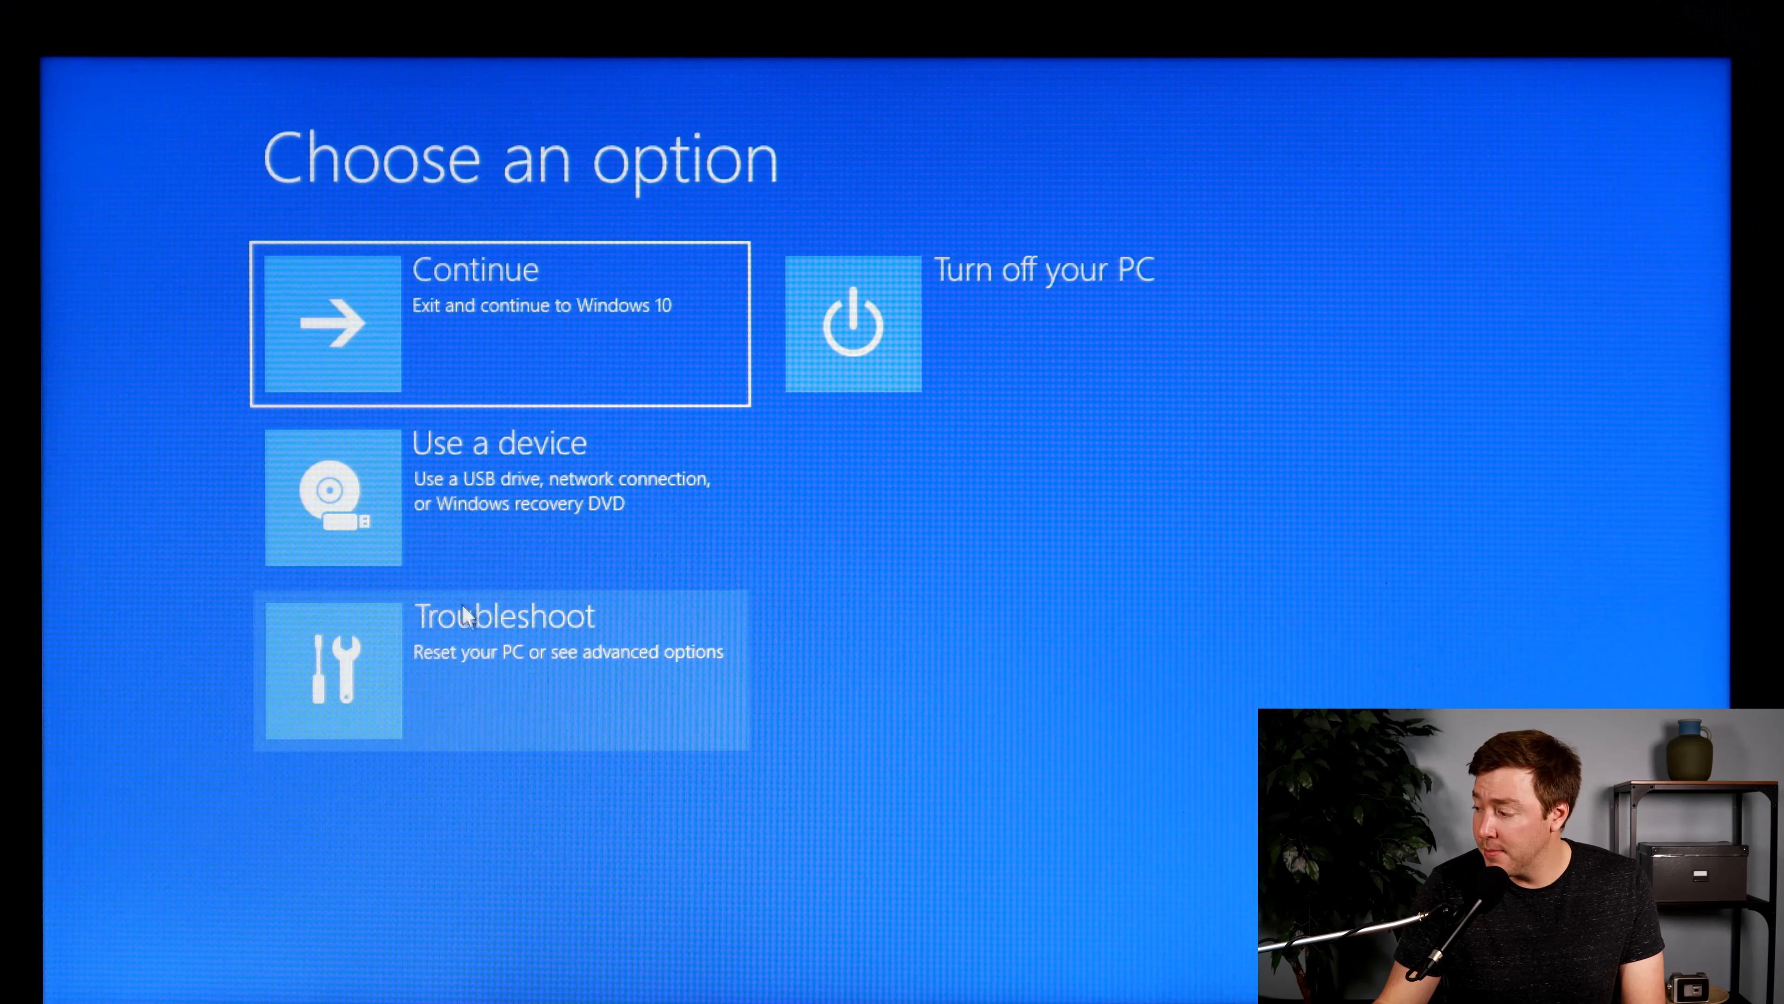
Choose UEFI Firmware Settings among the advanced troubleshooting options and restart the PC into its firmware menu
{"action": "left_click", "coordinate": [468, 624]}
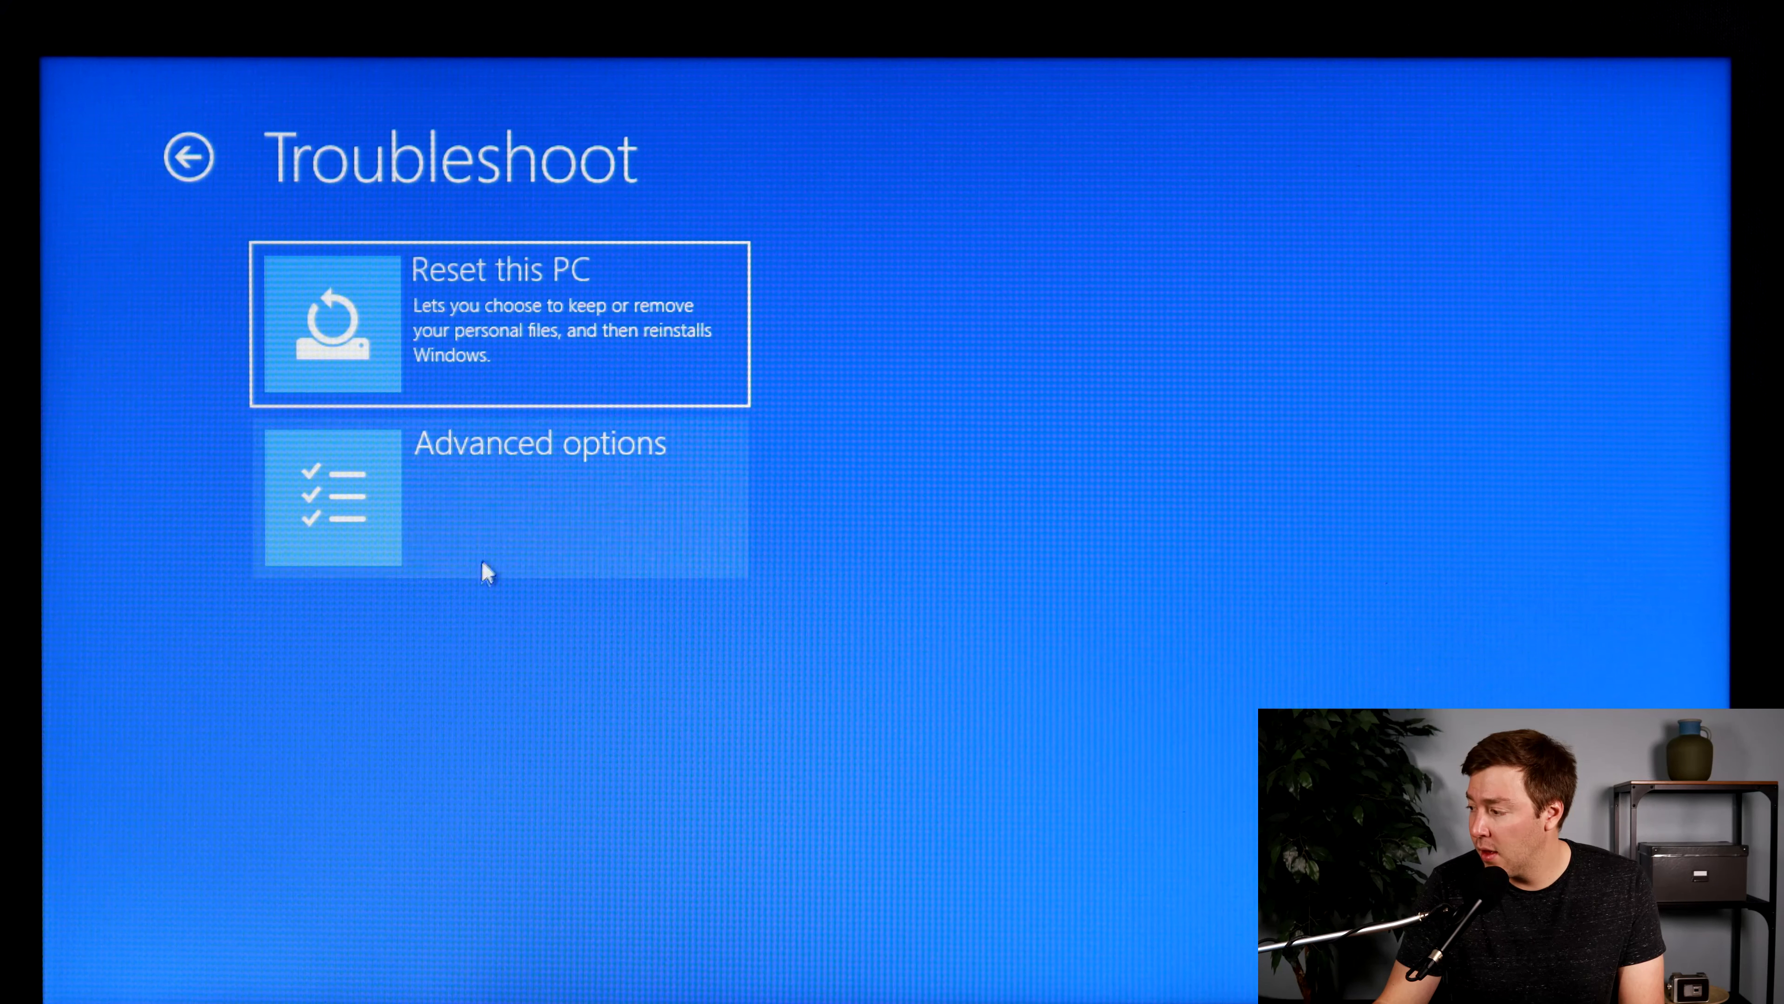
{"action": "left_click", "coordinate": [499, 534]}
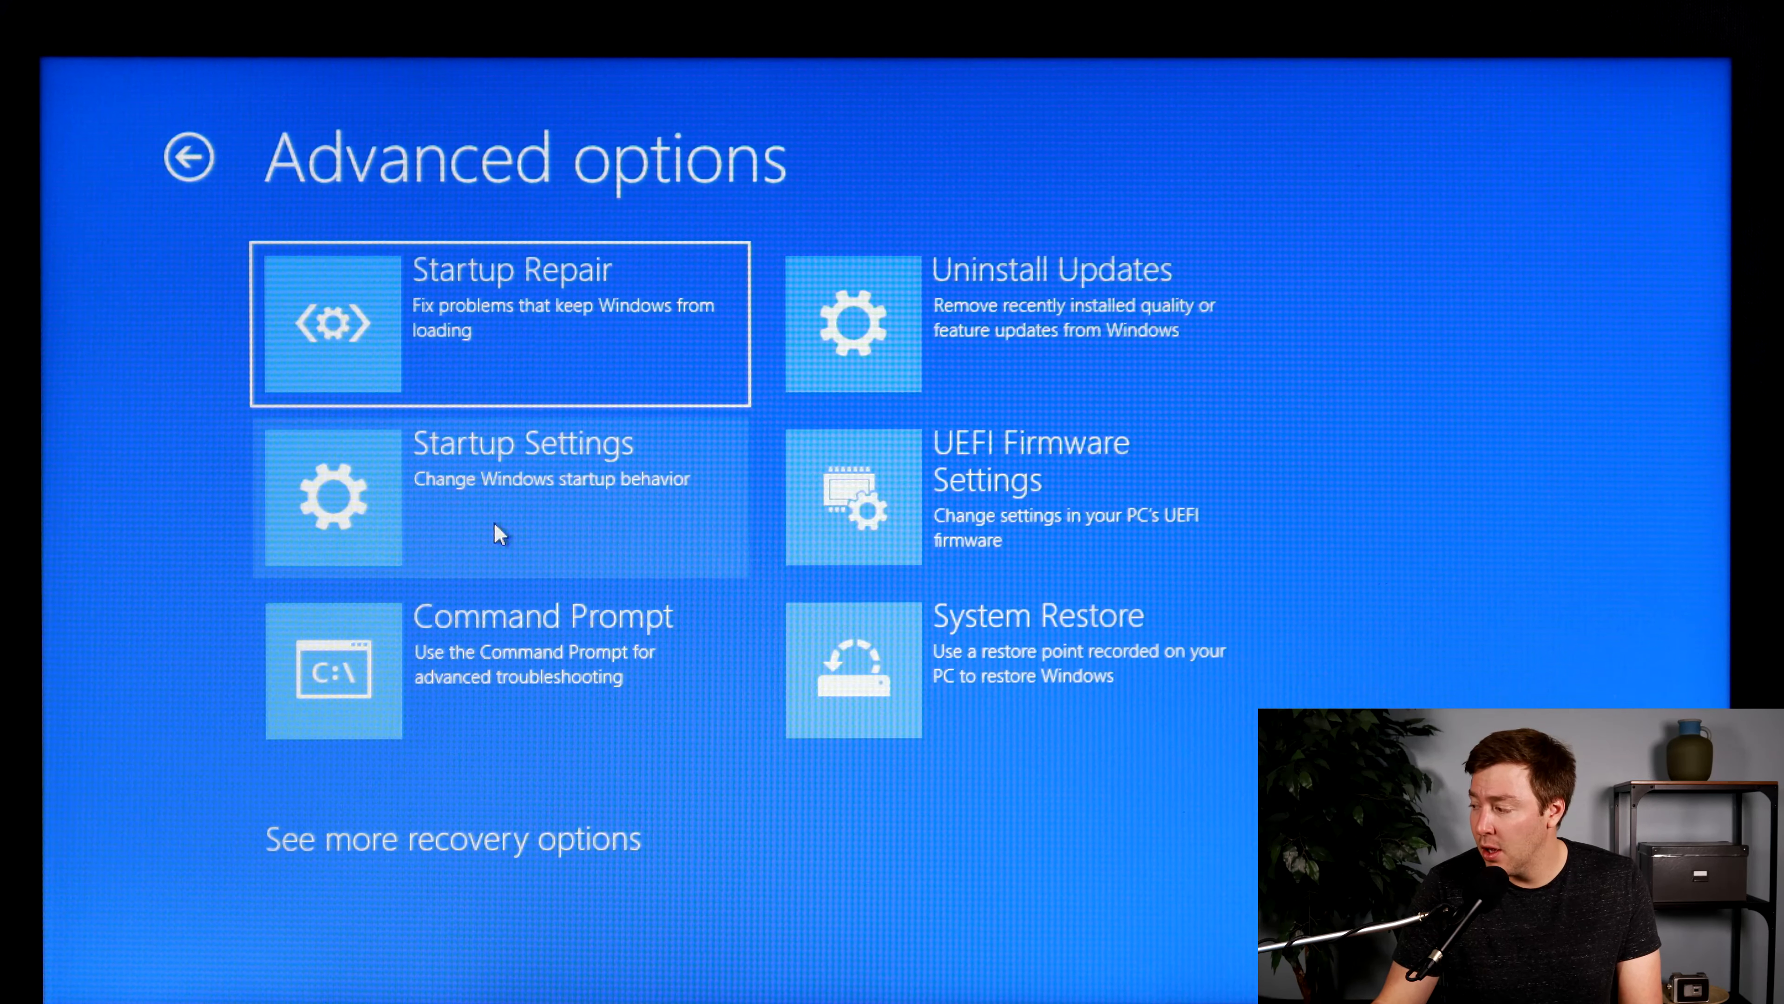
{"action": "left_click", "coordinate": [1034, 472]}
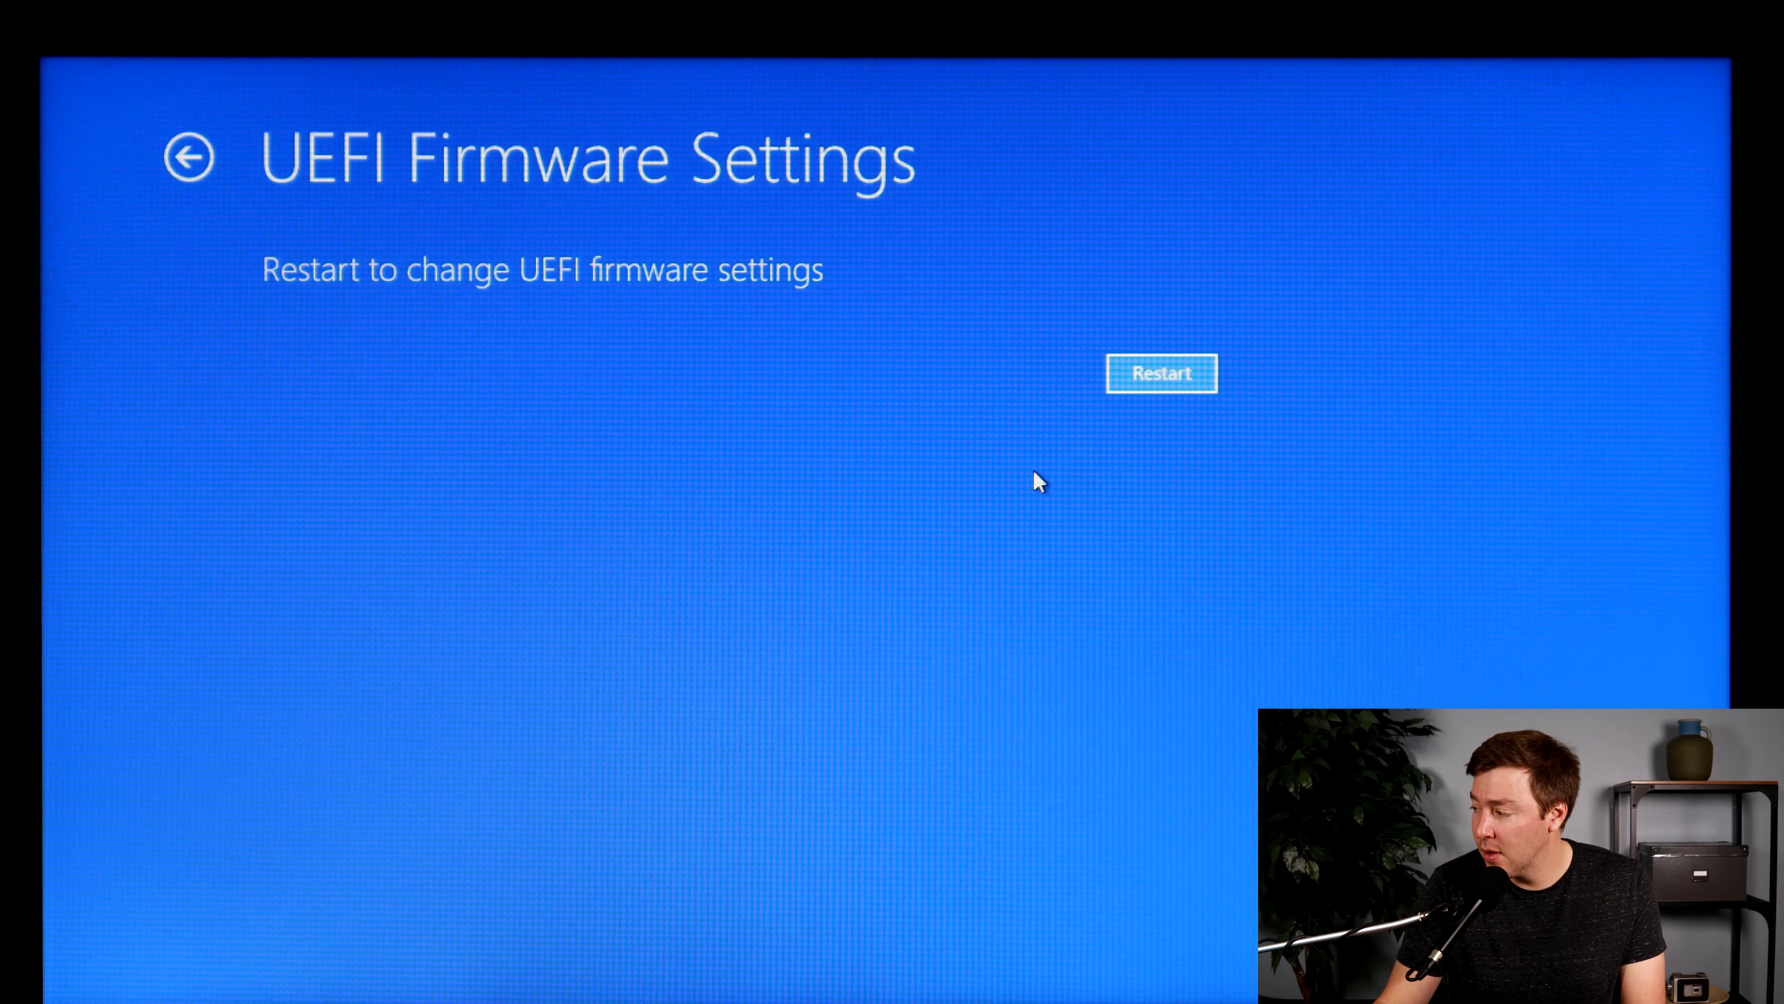
{"action": "left_click", "coordinate": [1169, 384]}
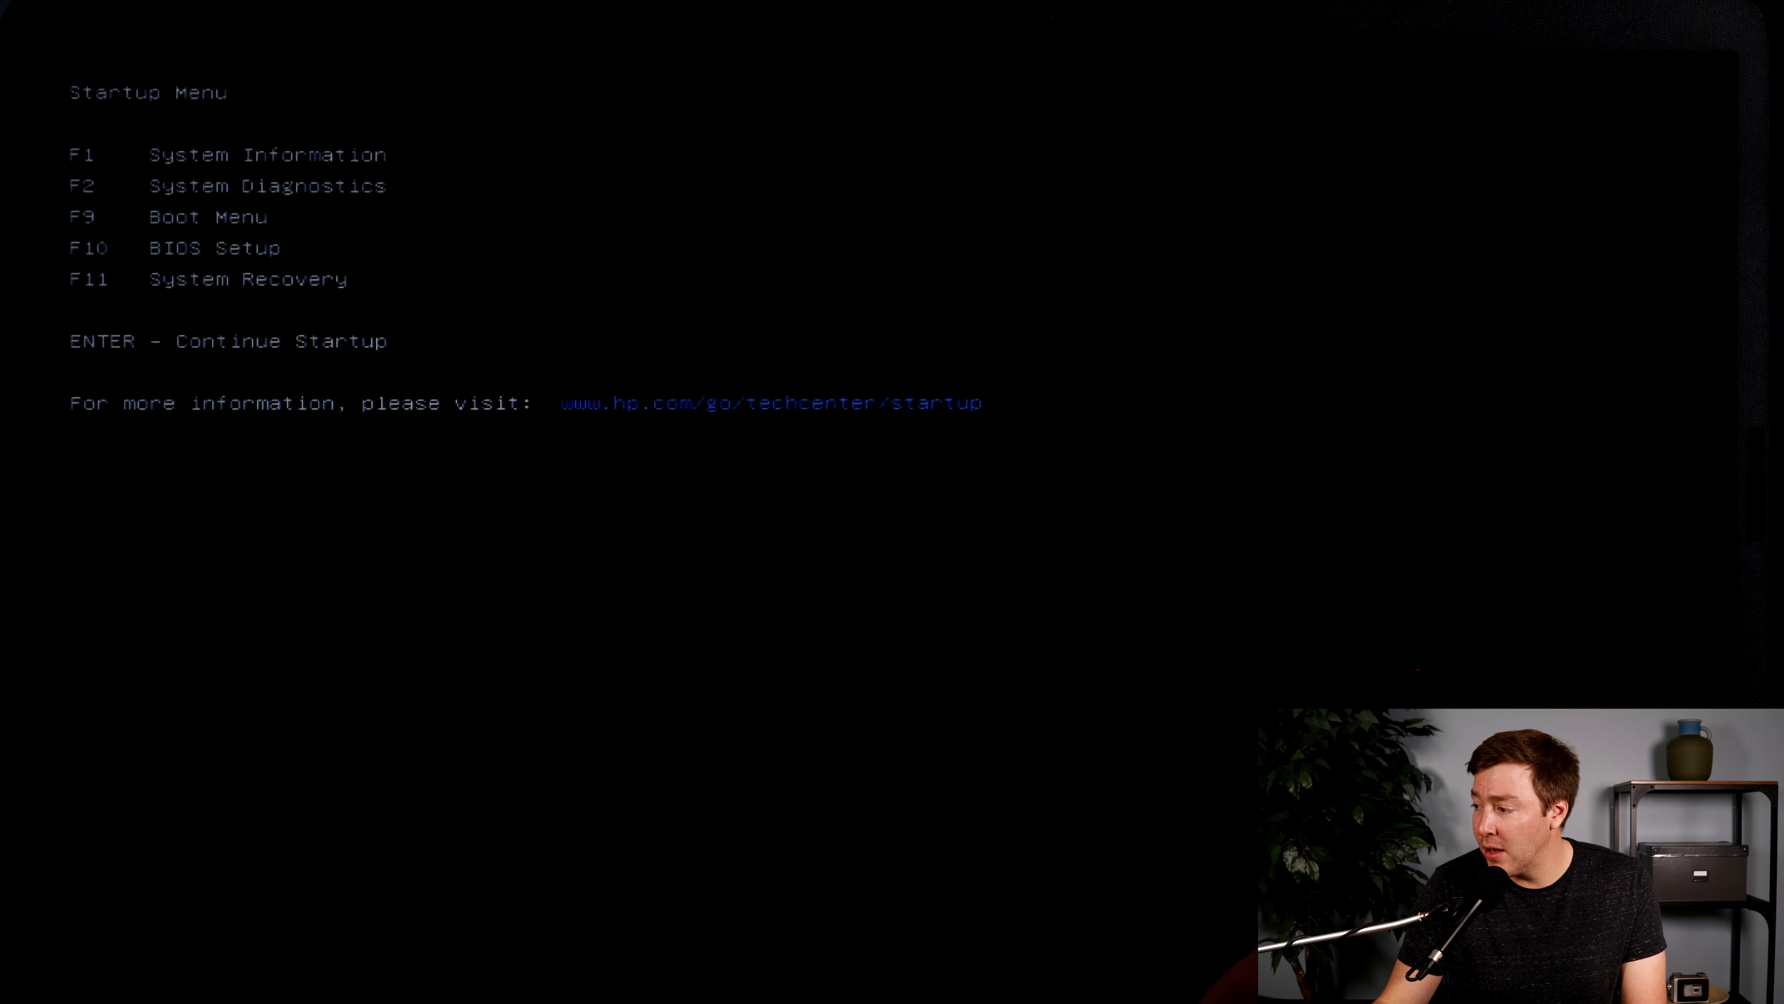
Open the firmware's Boot Menu and boot from USB Hard Drive(UEFI) - hp v150w 1100
{"action": "key", "text": "F9"}
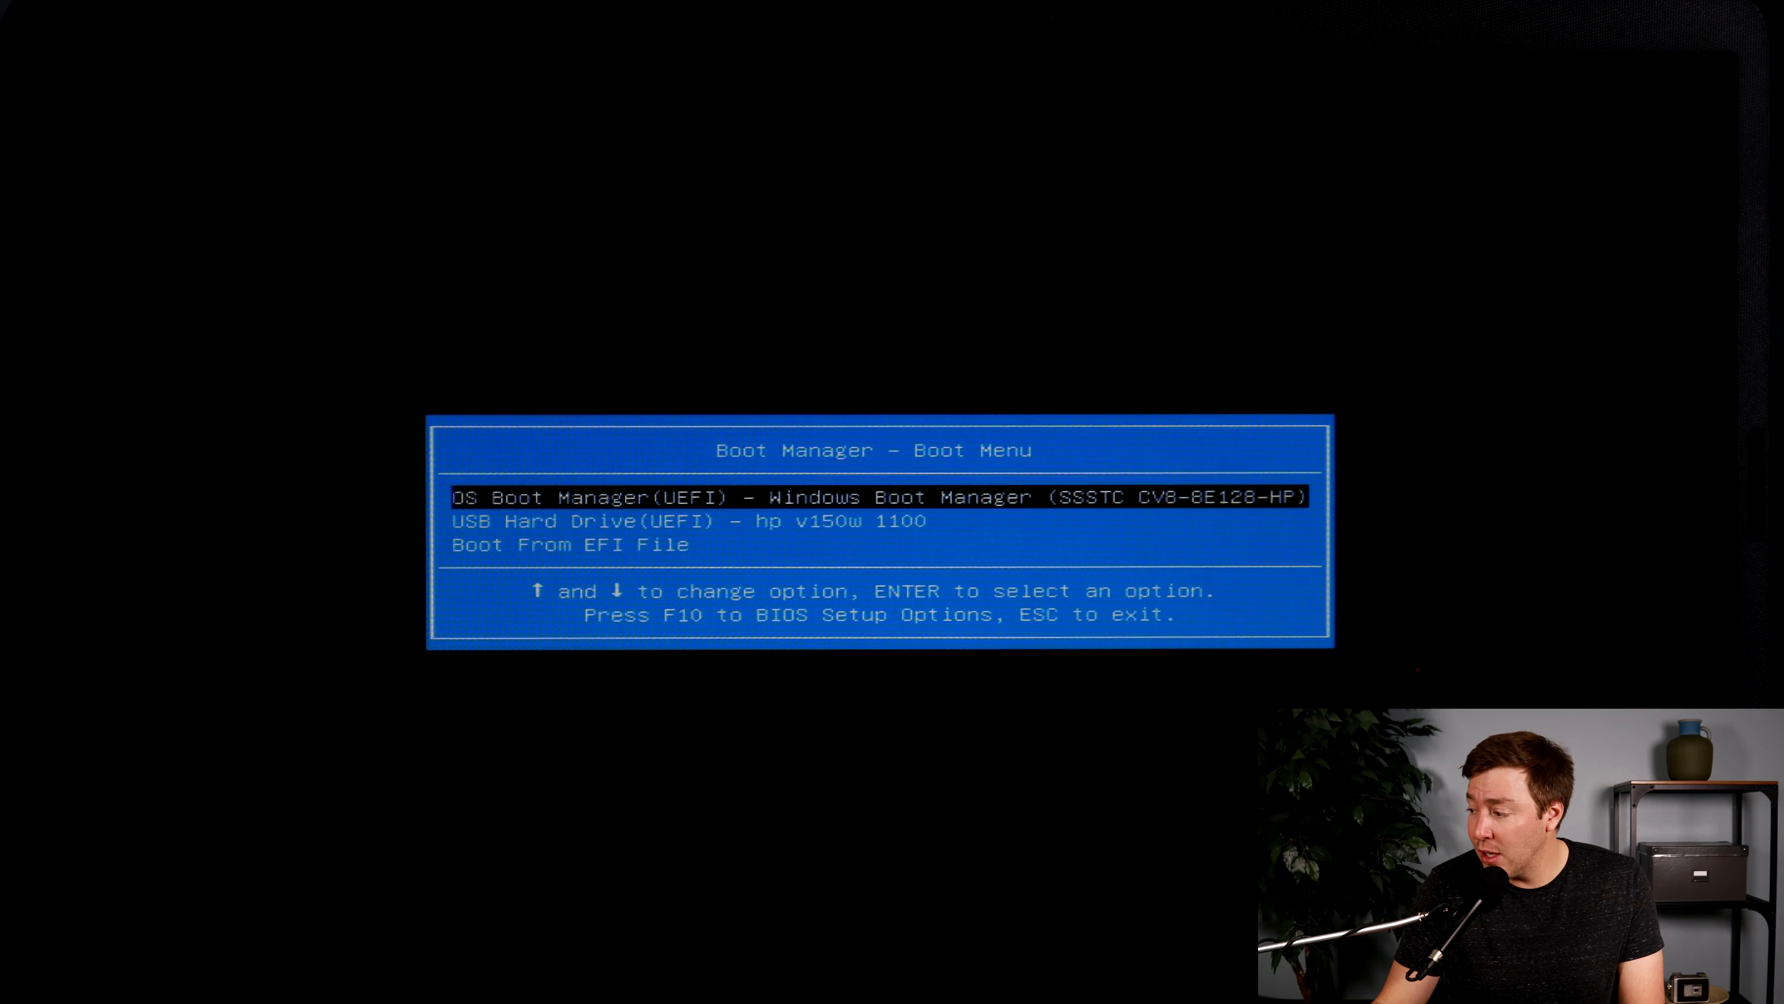
{"action": "key", "text": "Down"}
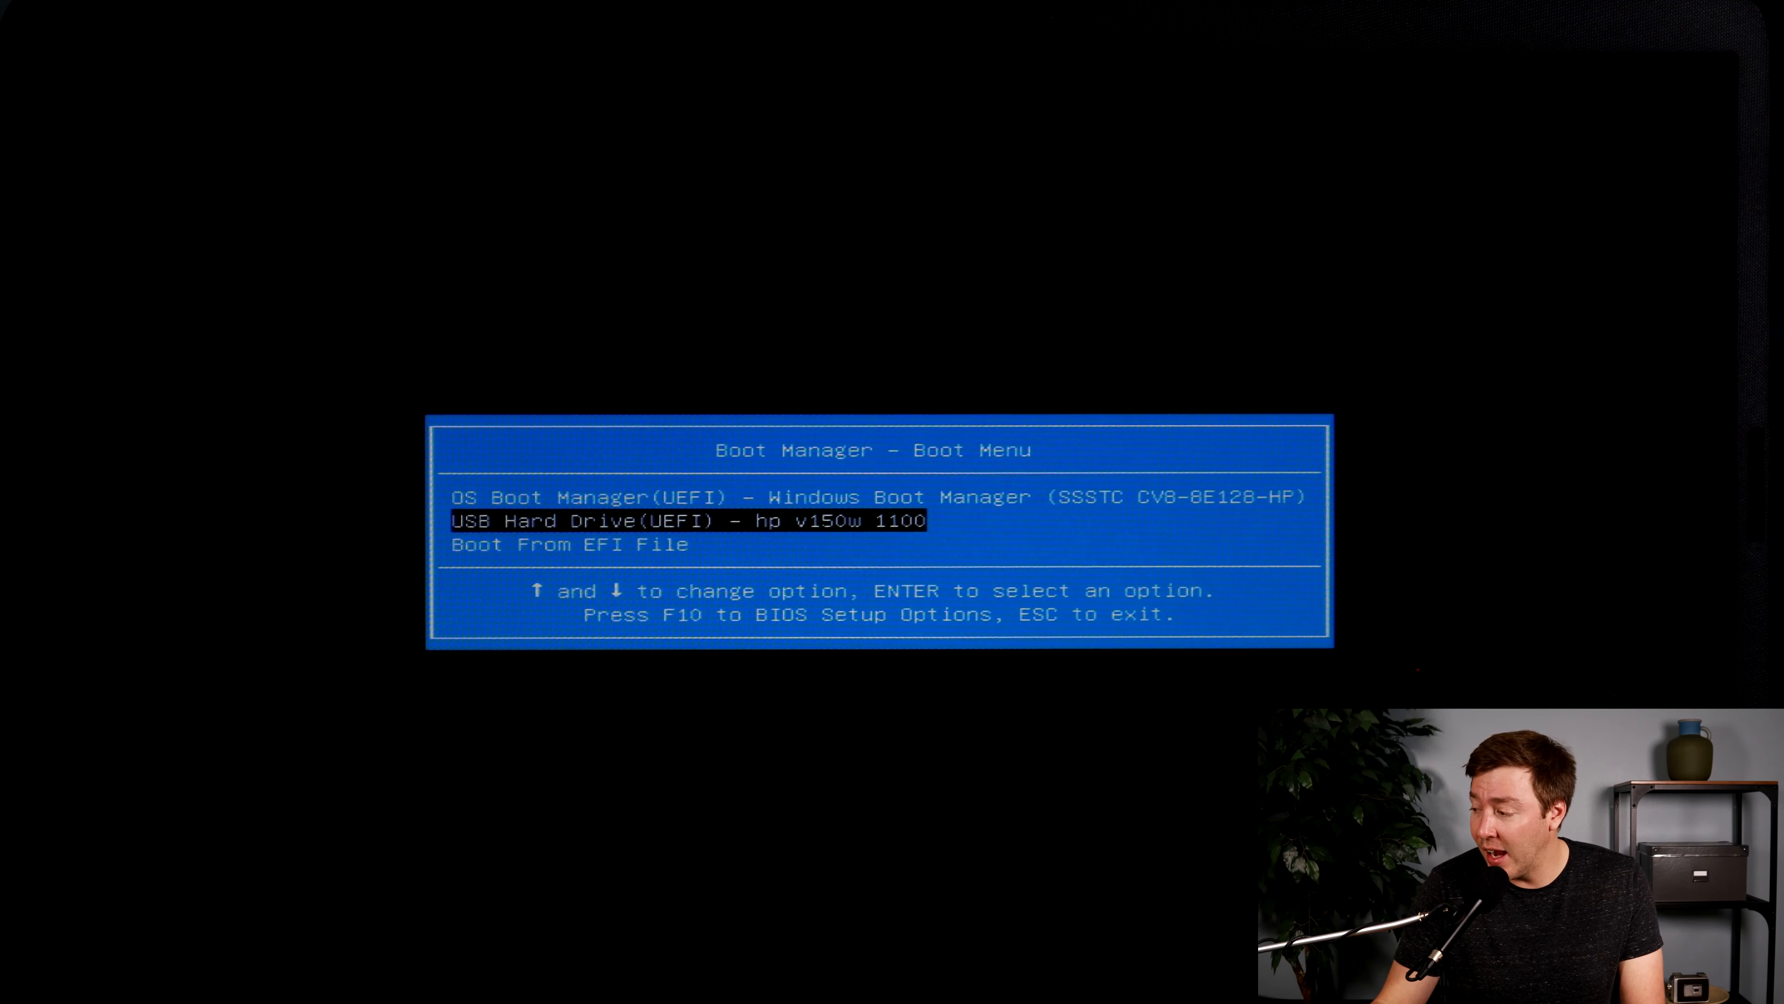
{"action": "key", "text": "Return"}
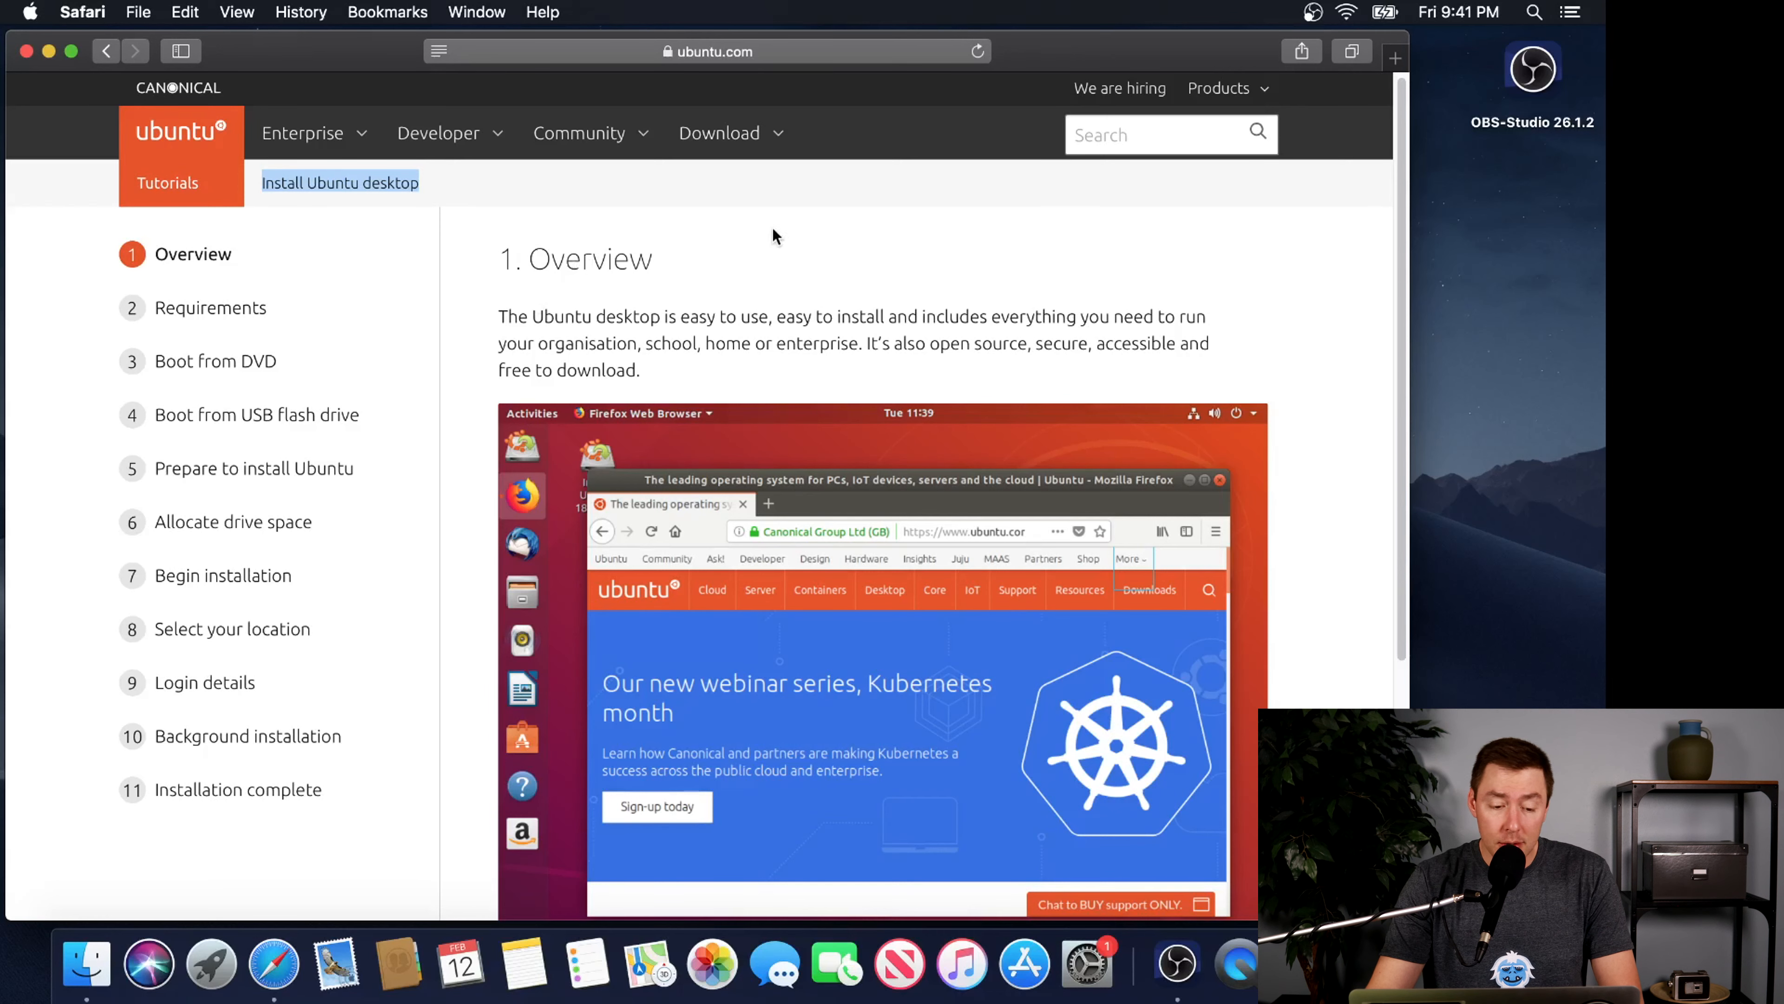
In Safari on the Mac, follow the Requirements section's "several tutorials" link in a new tab and open the Create a bootable USB stick on macOS tutorial
{"action": "left_click", "coordinate": [246, 317]}
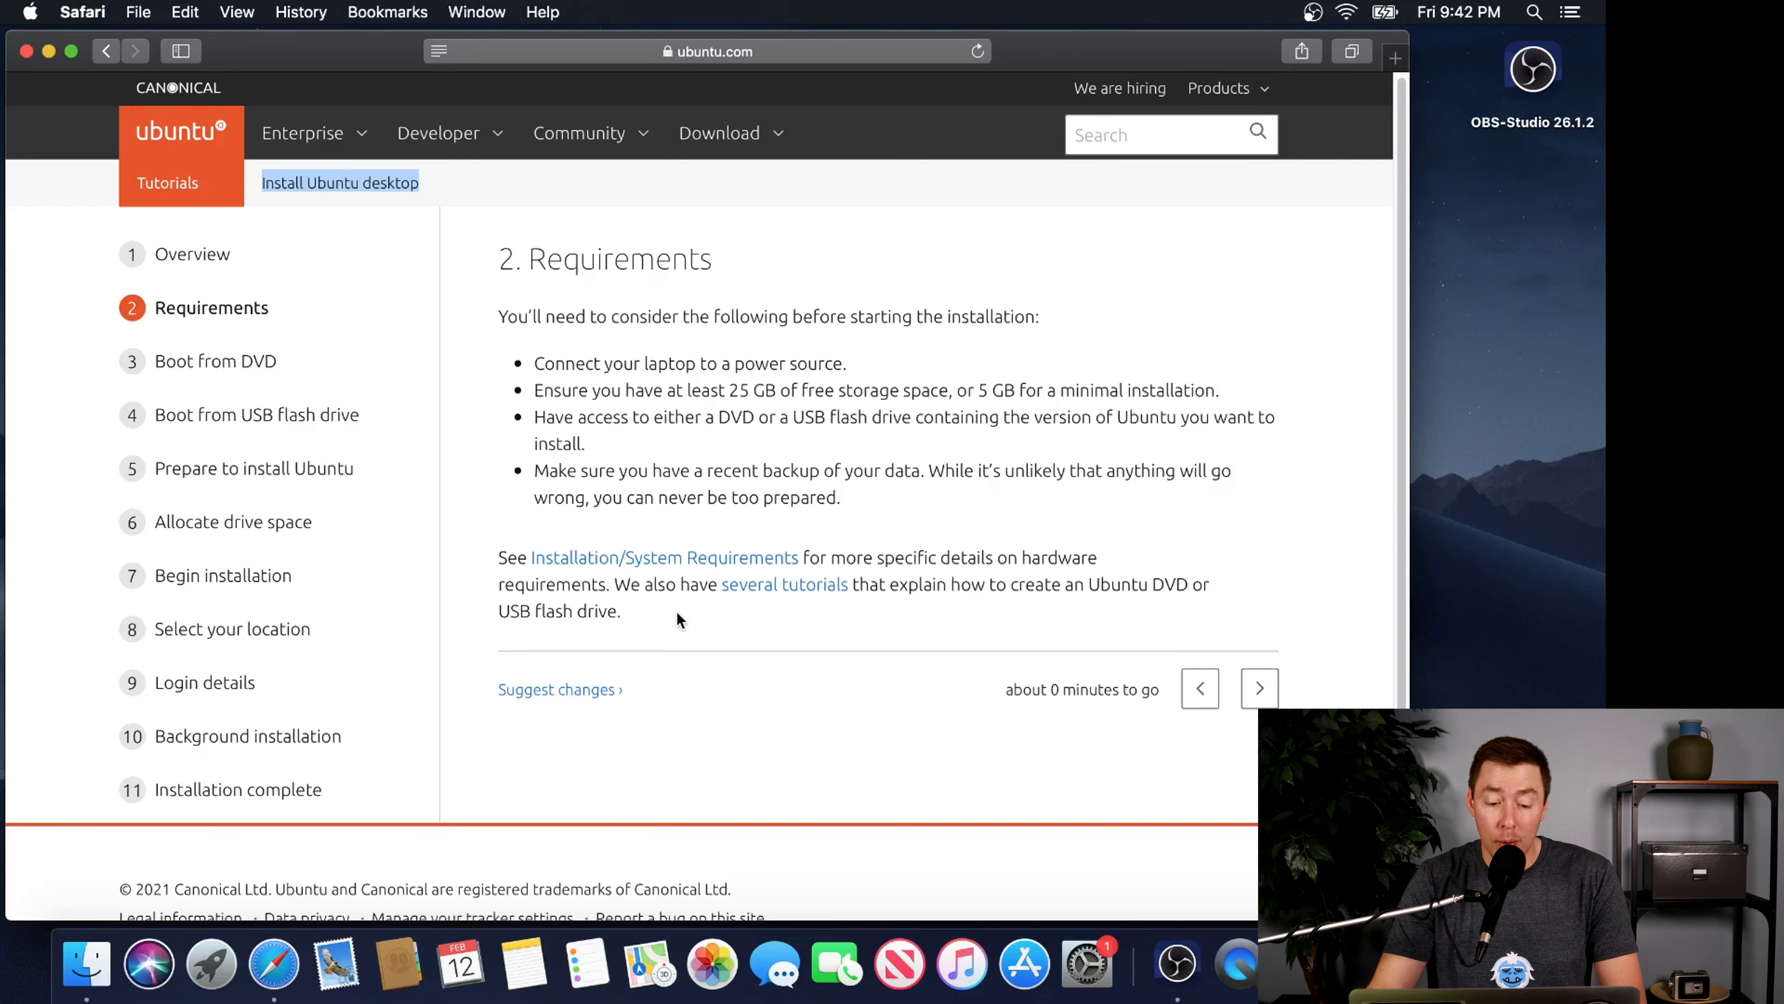
{"action": "left_click", "coordinate": [819, 557]}
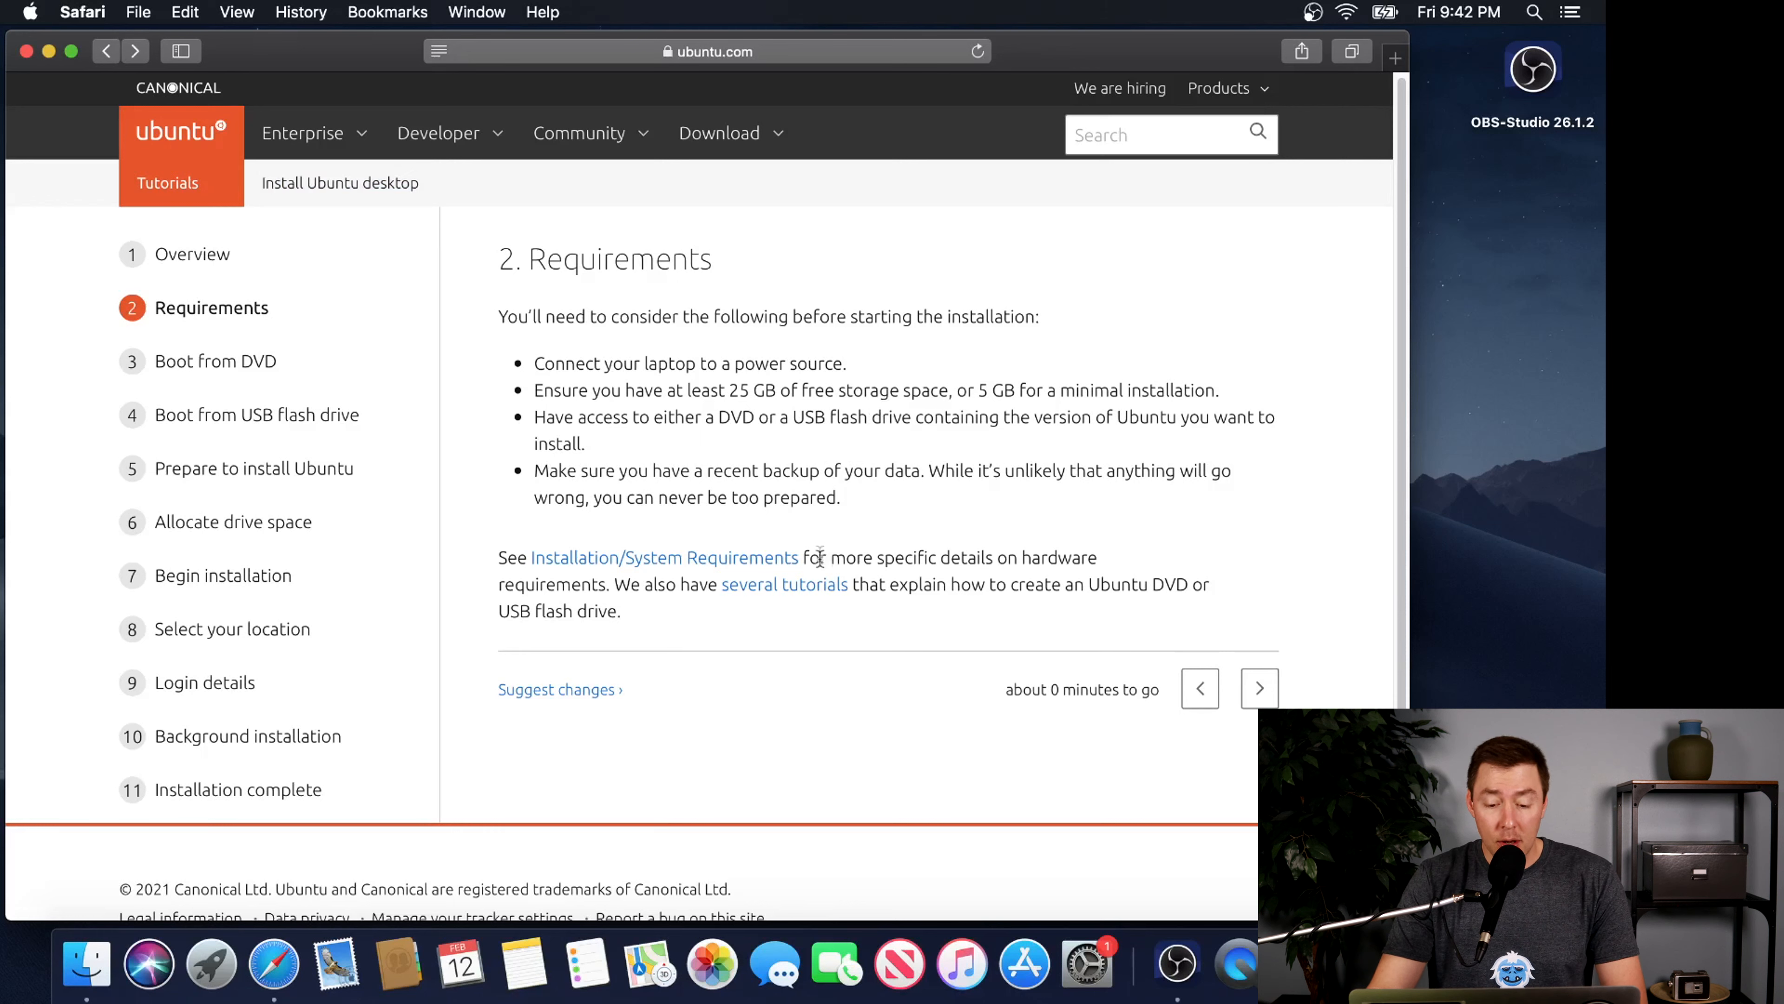
{"action": "right_click", "coordinate": [823, 586]}
{"action": "left_click", "coordinate": [836, 591]}
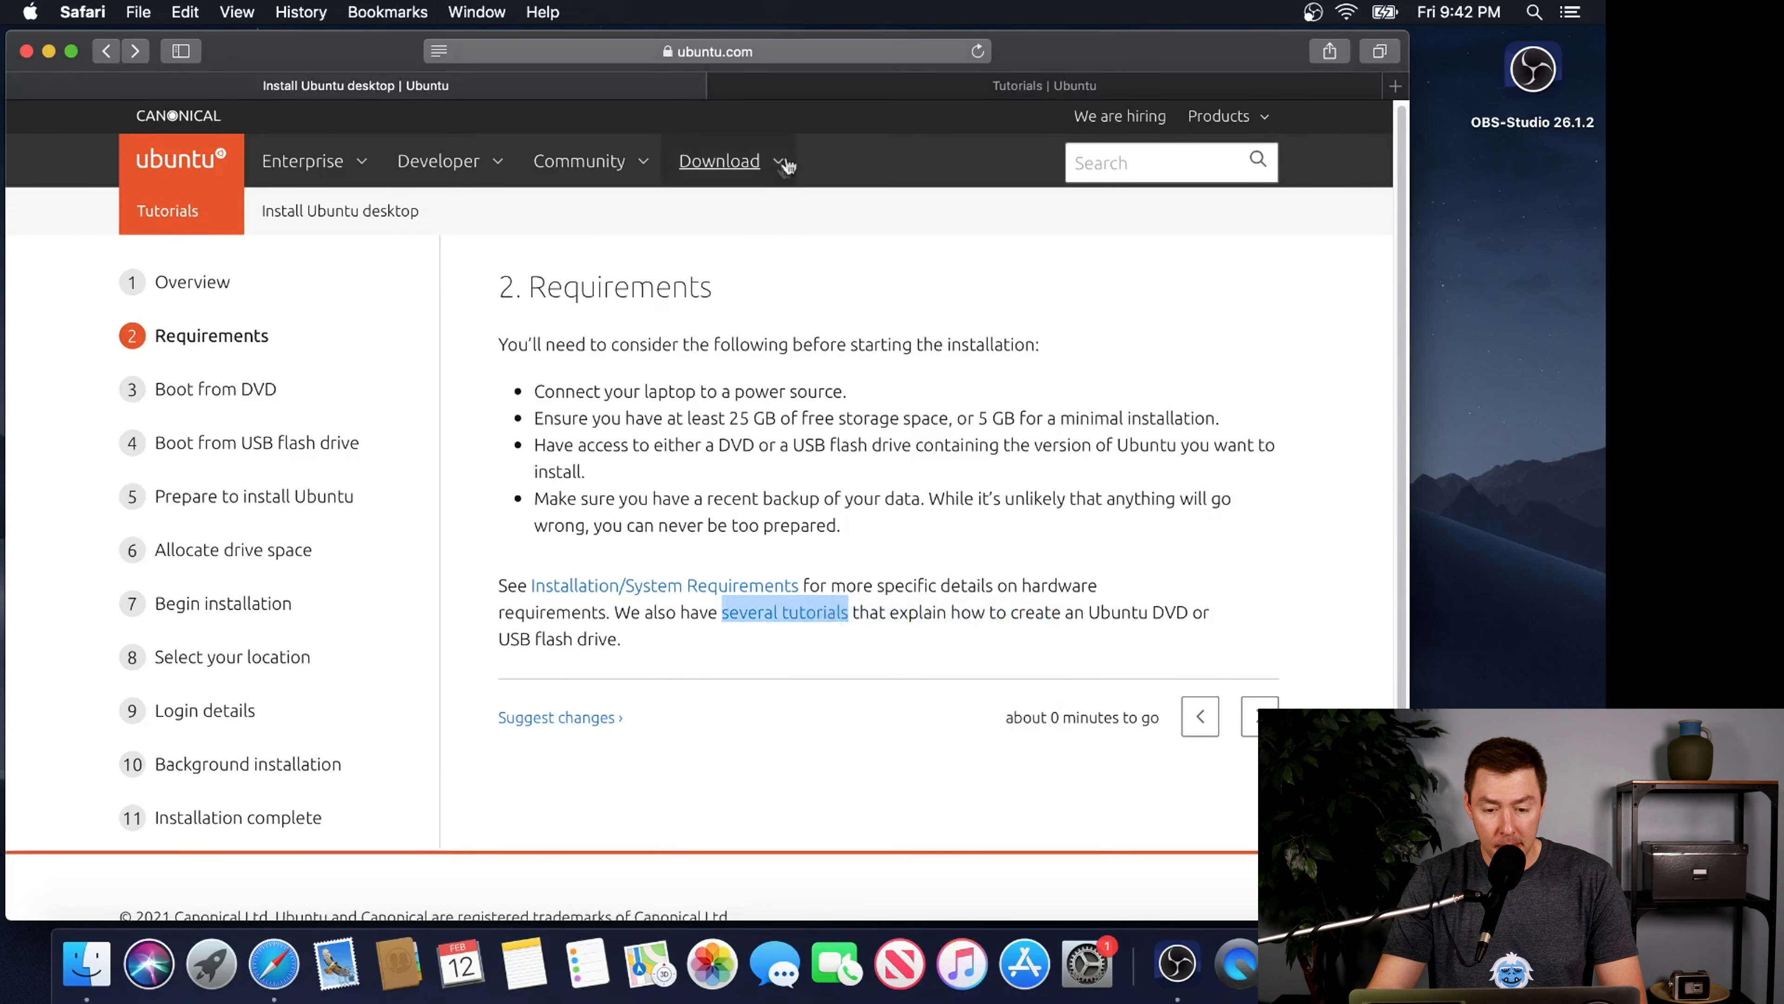
{"action": "left_click", "coordinate": [805, 90]}
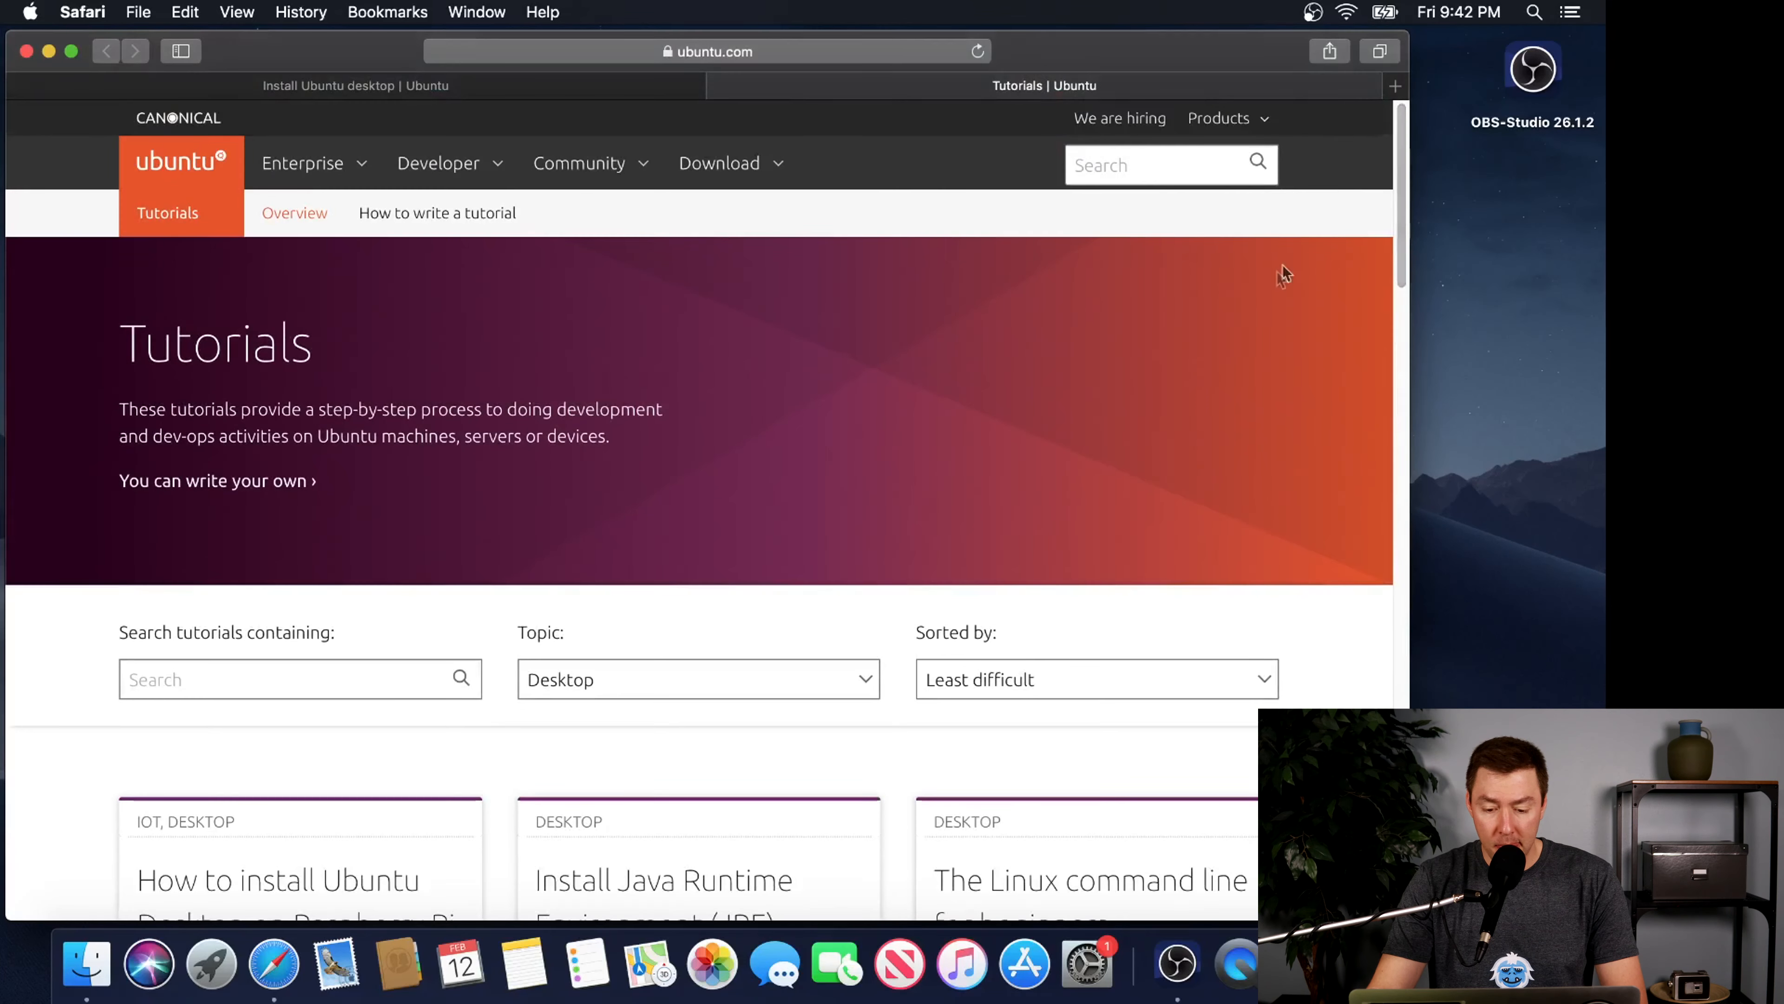
{"action": "scroll", "coordinate": [1285, 267], "scroll_direction": "down", "scroll_amount": 10}
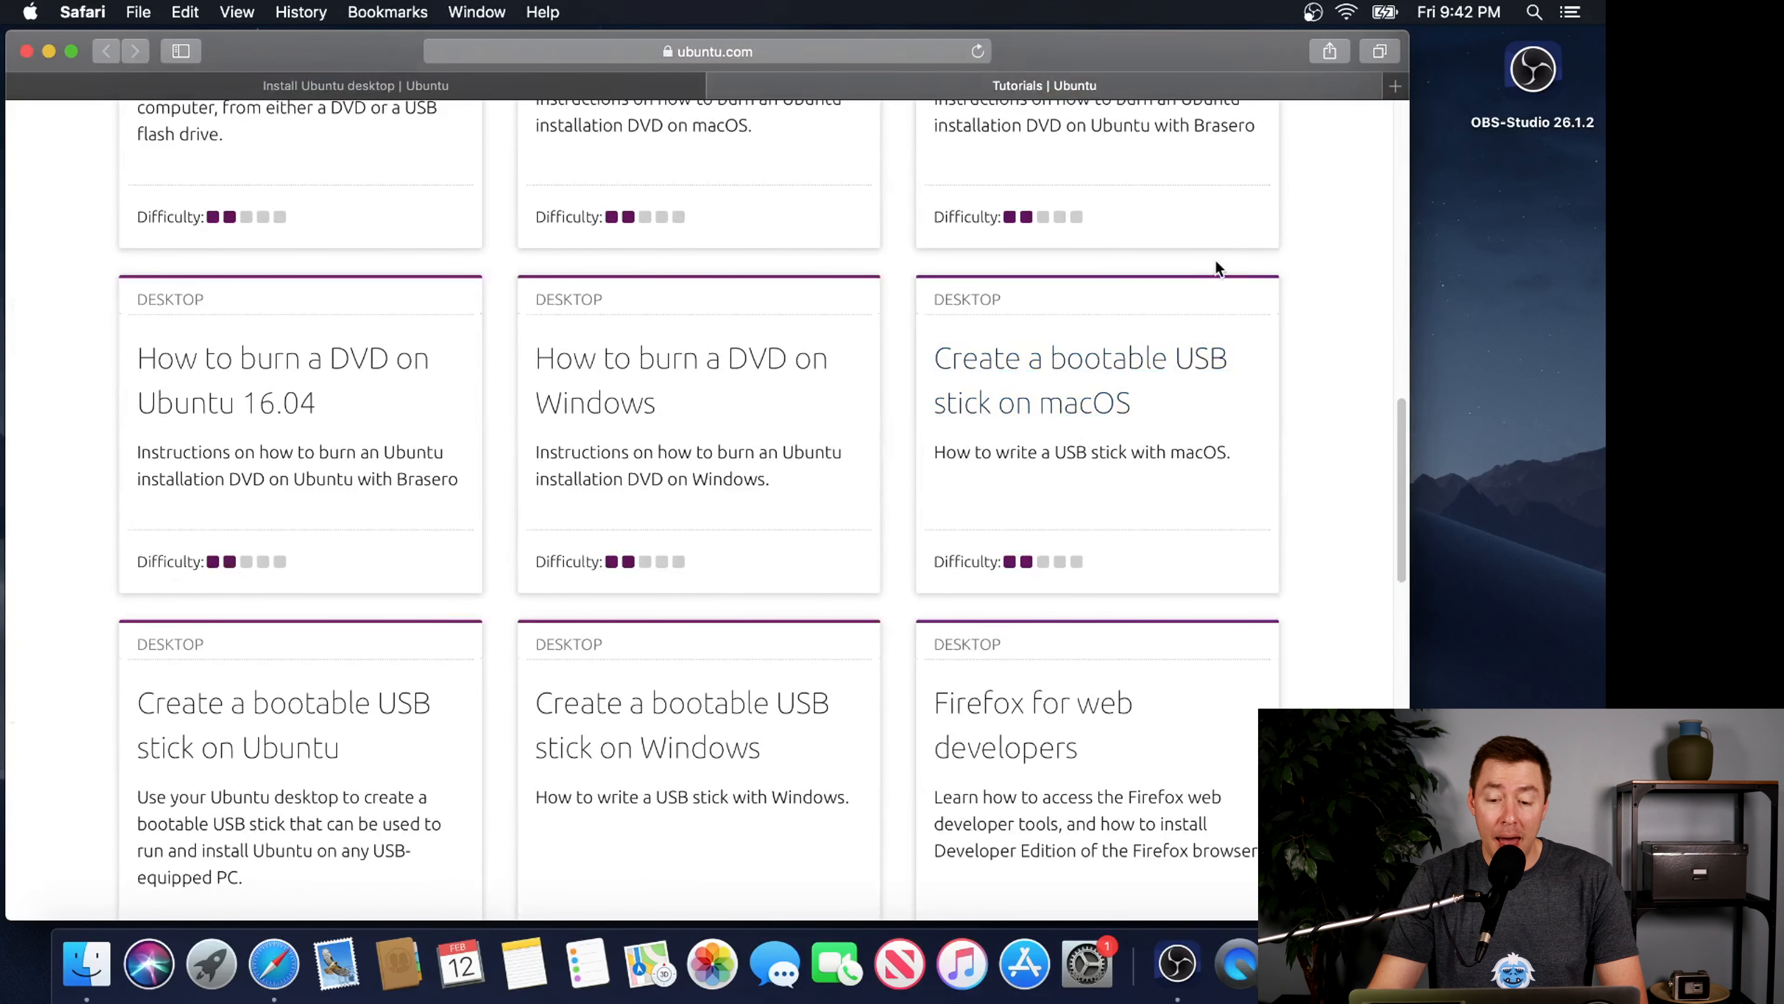
{"action": "left_click", "coordinate": [1106, 360]}
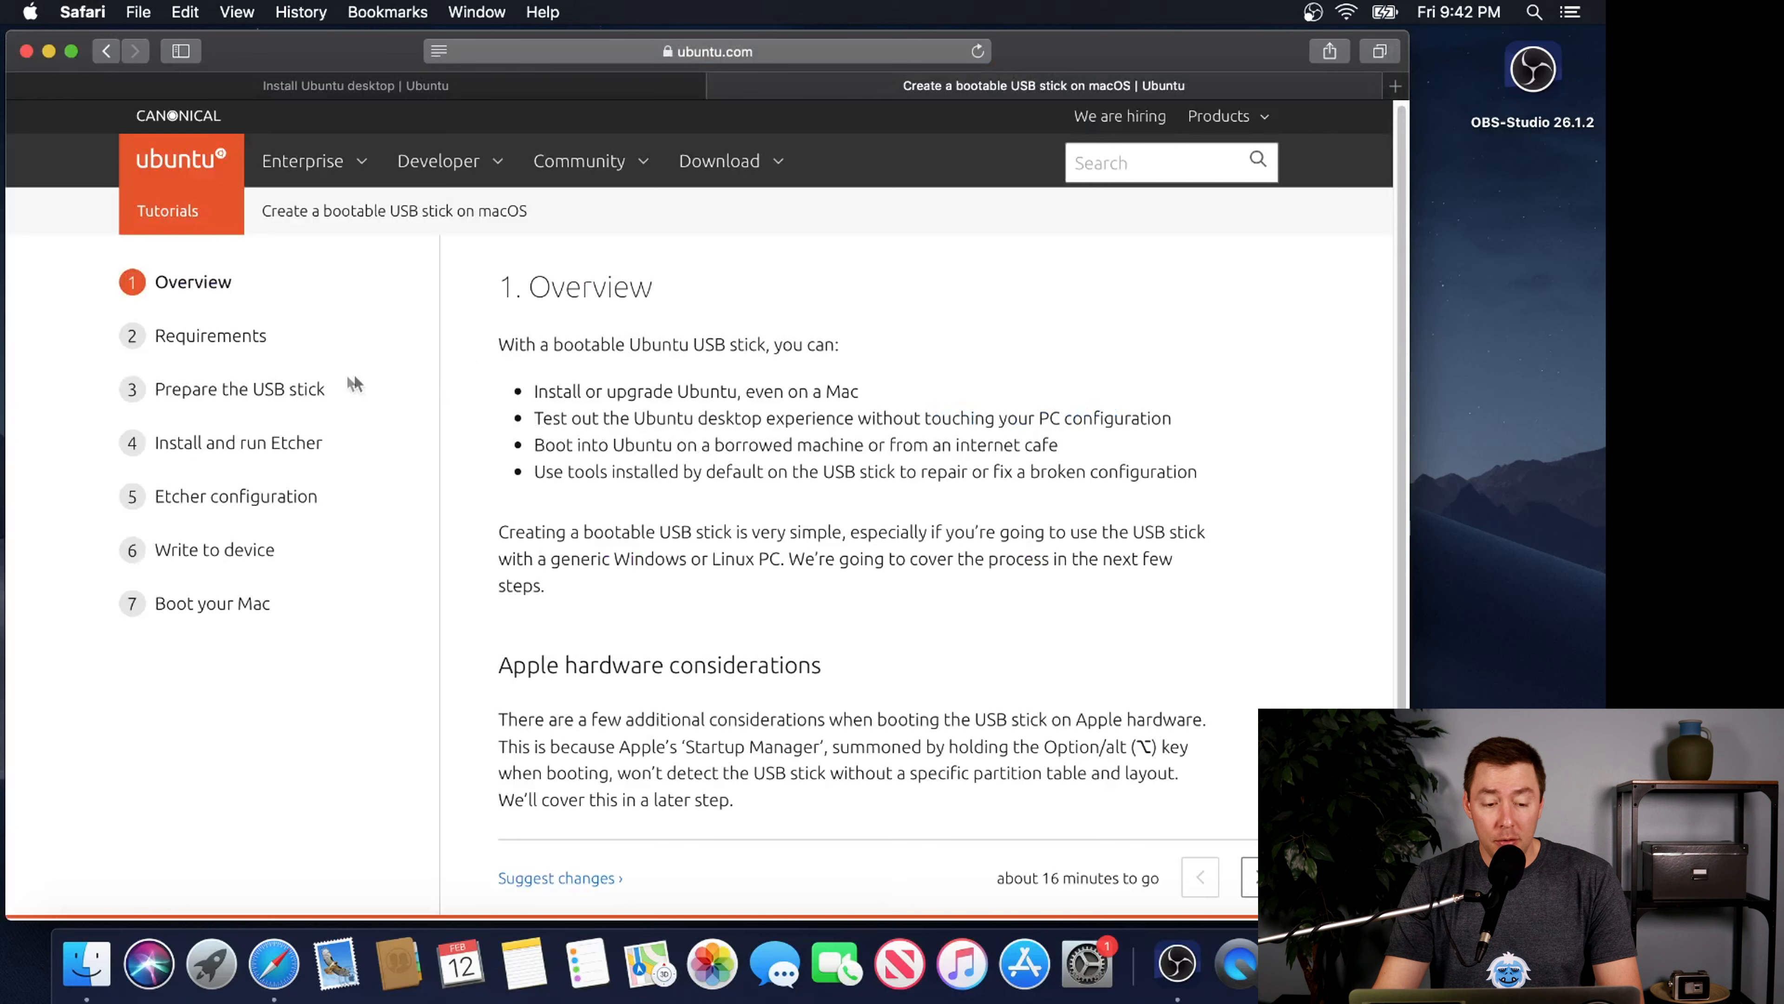
Follow the Requirements section's Get Ubuntu link in a new tab, download Ubuntu Desktop 20.04.2.0 LTS, and return to the macOS tutorial
{"action": "left_click", "coordinate": [233, 343]}
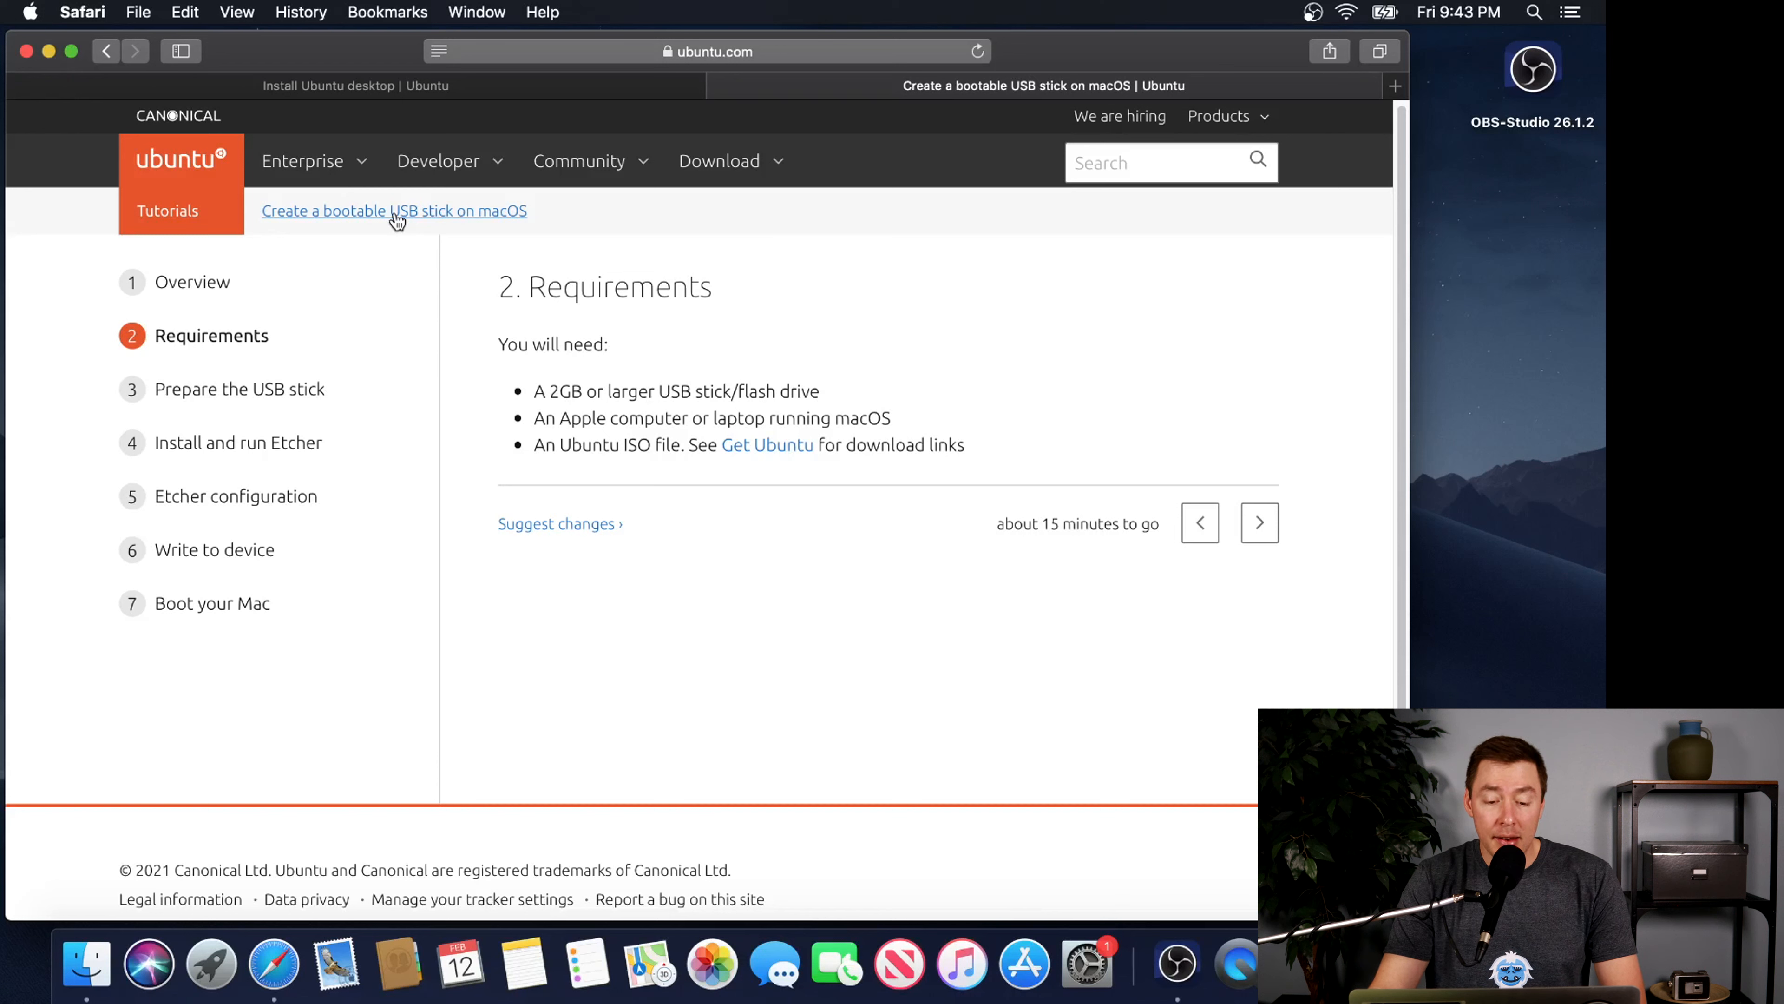
{"action": "right_click", "coordinate": [788, 445]}
{"action": "left_click", "coordinate": [806, 458]}
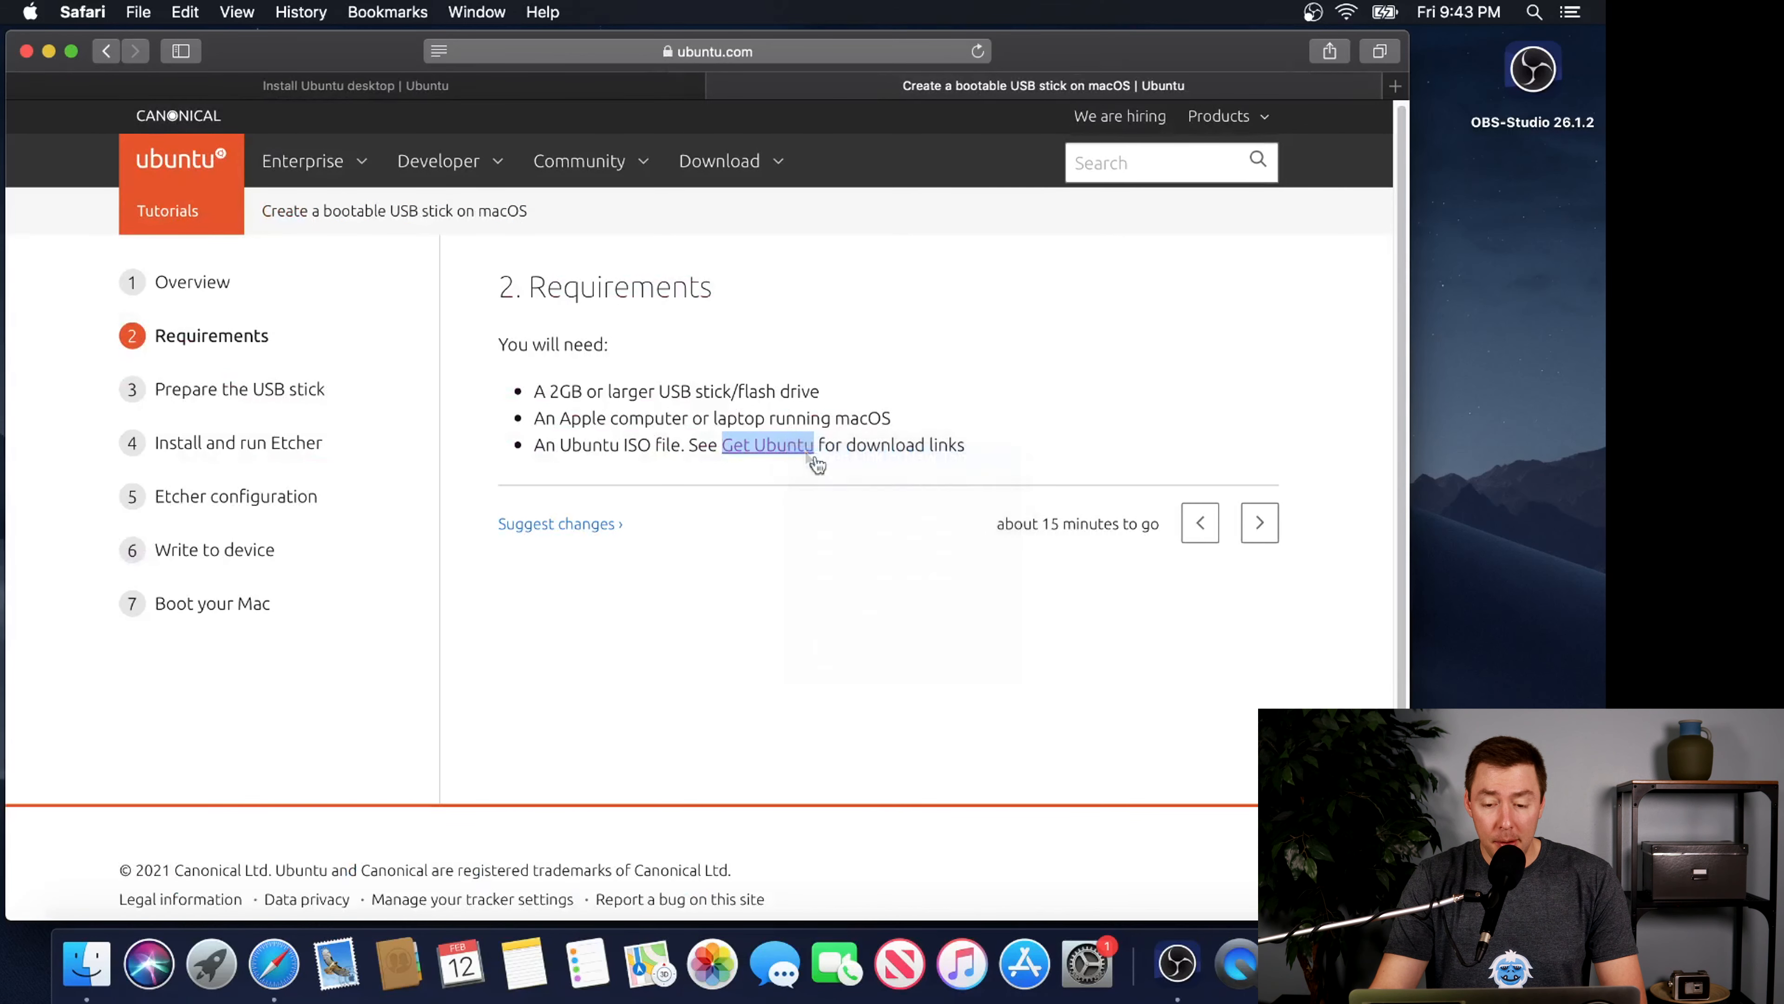
{"action": "left_click", "coordinate": [1029, 93]}
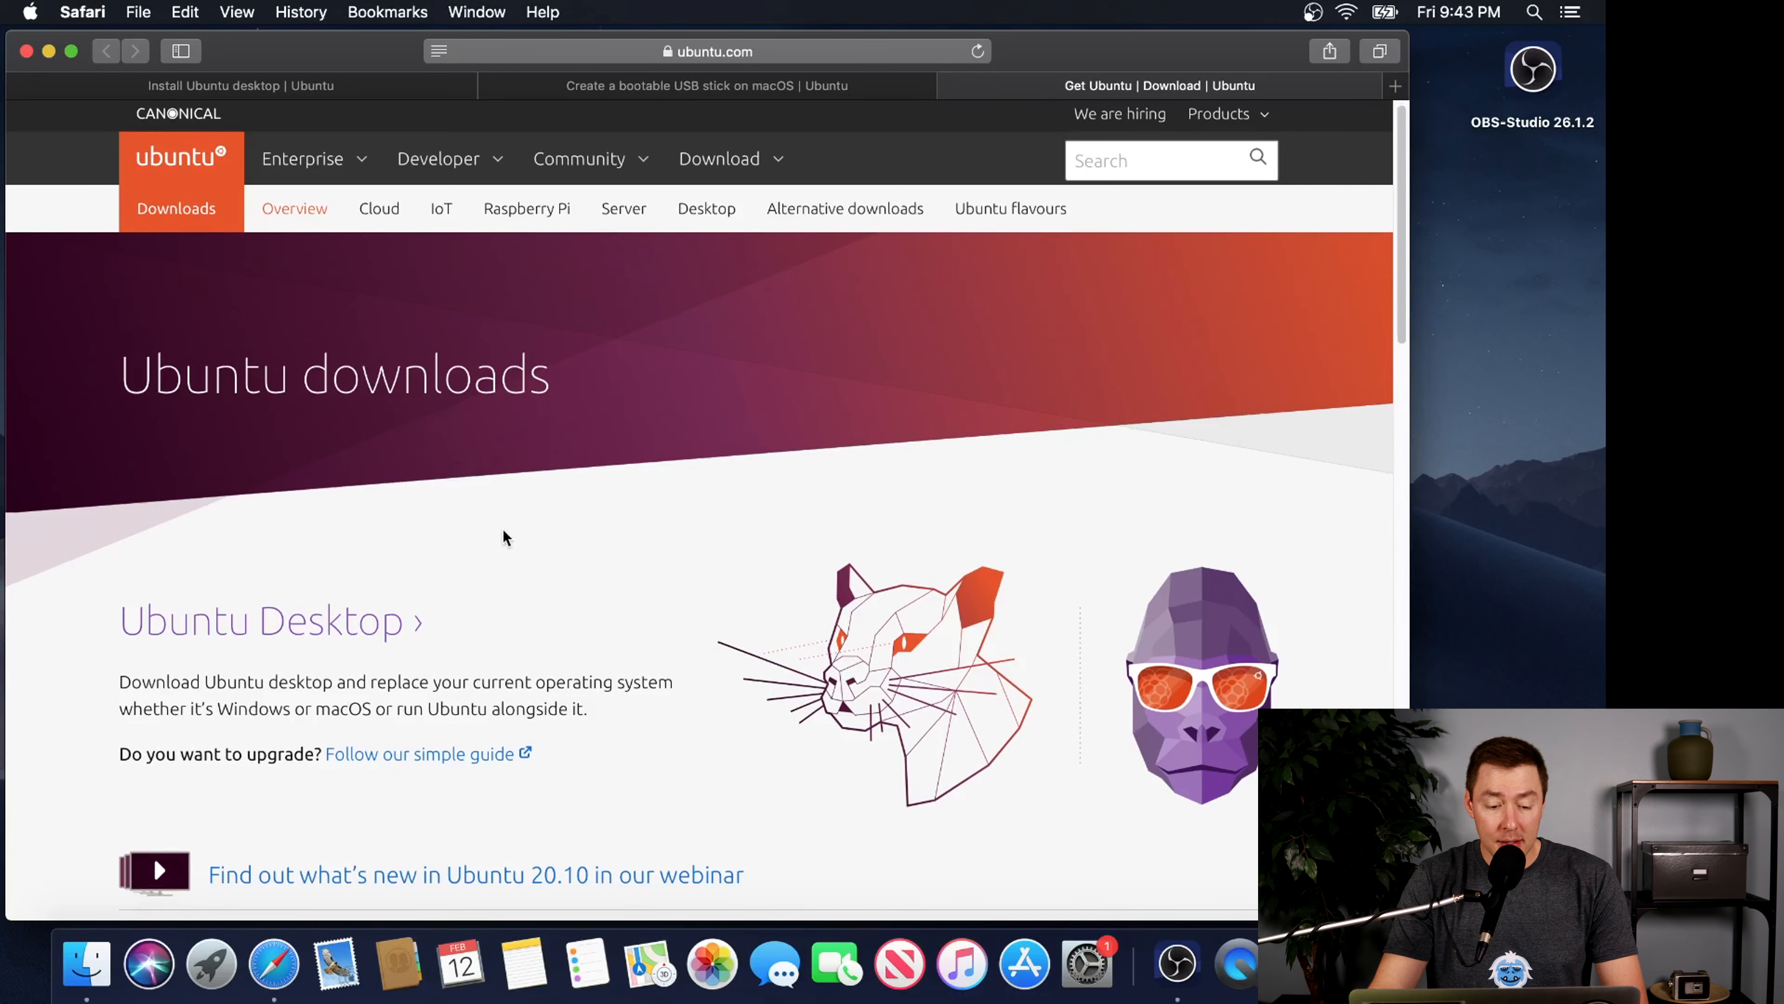
{"action": "left_click", "coordinate": [342, 623]}
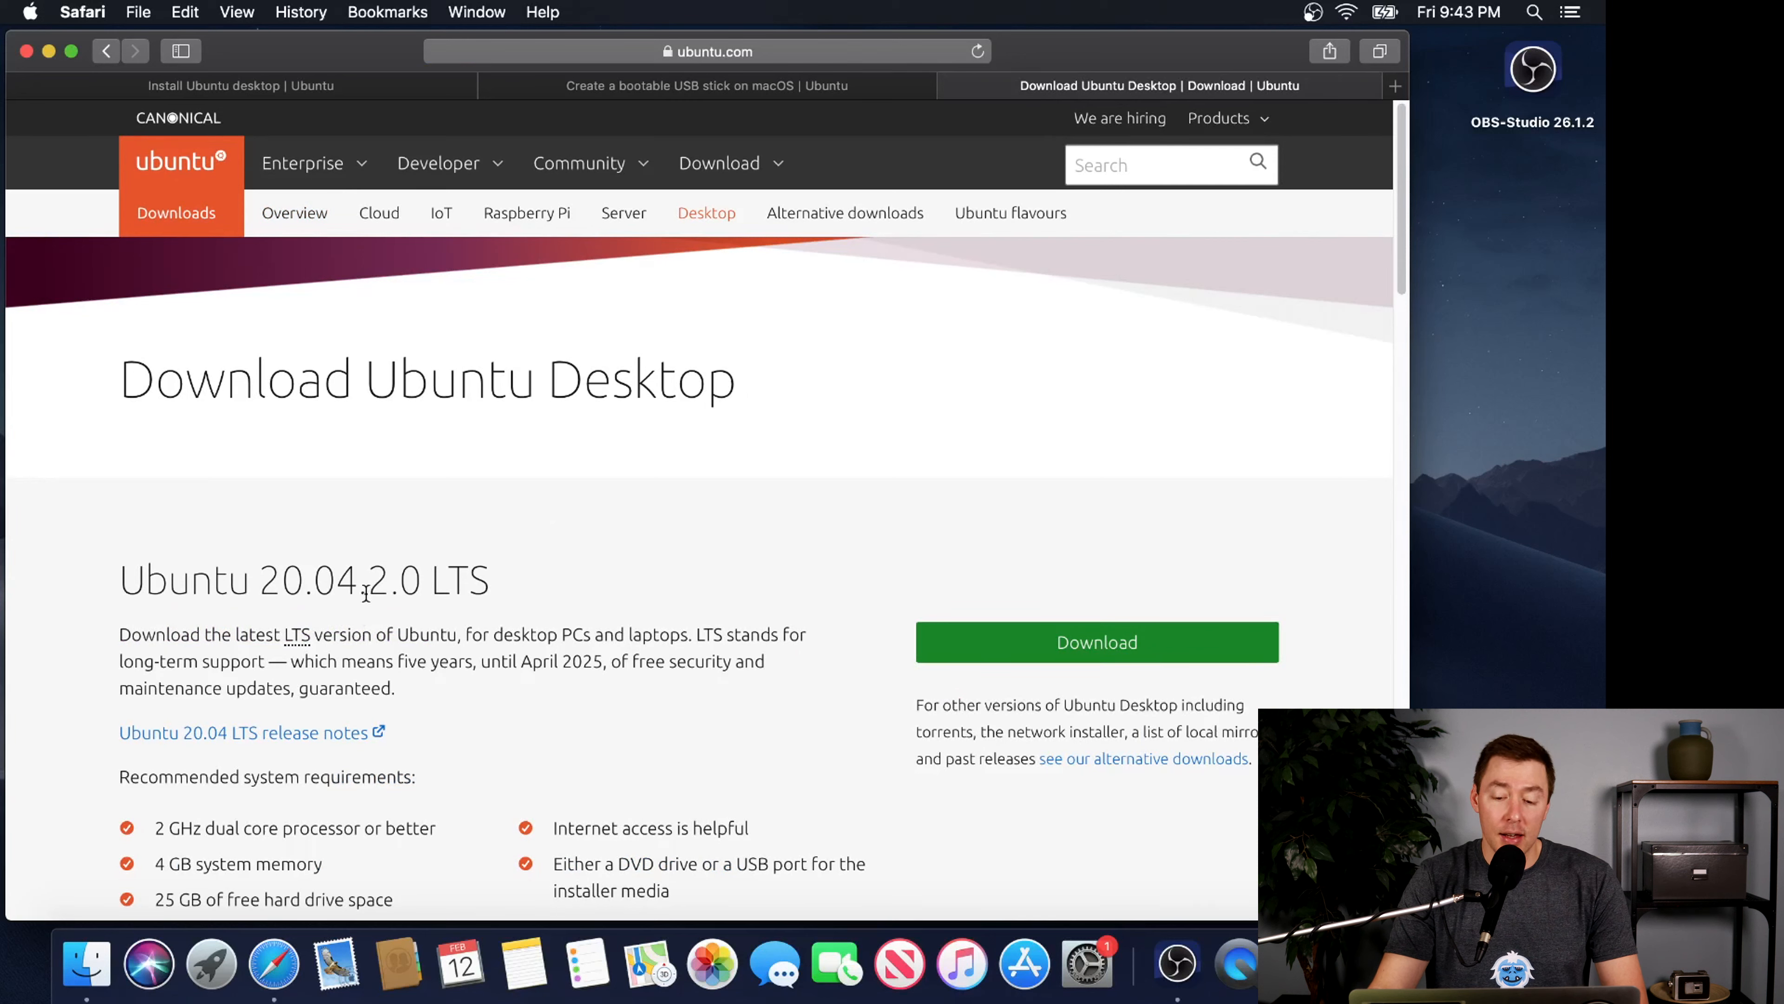
{"action": "left_click", "coordinate": [1083, 647]}
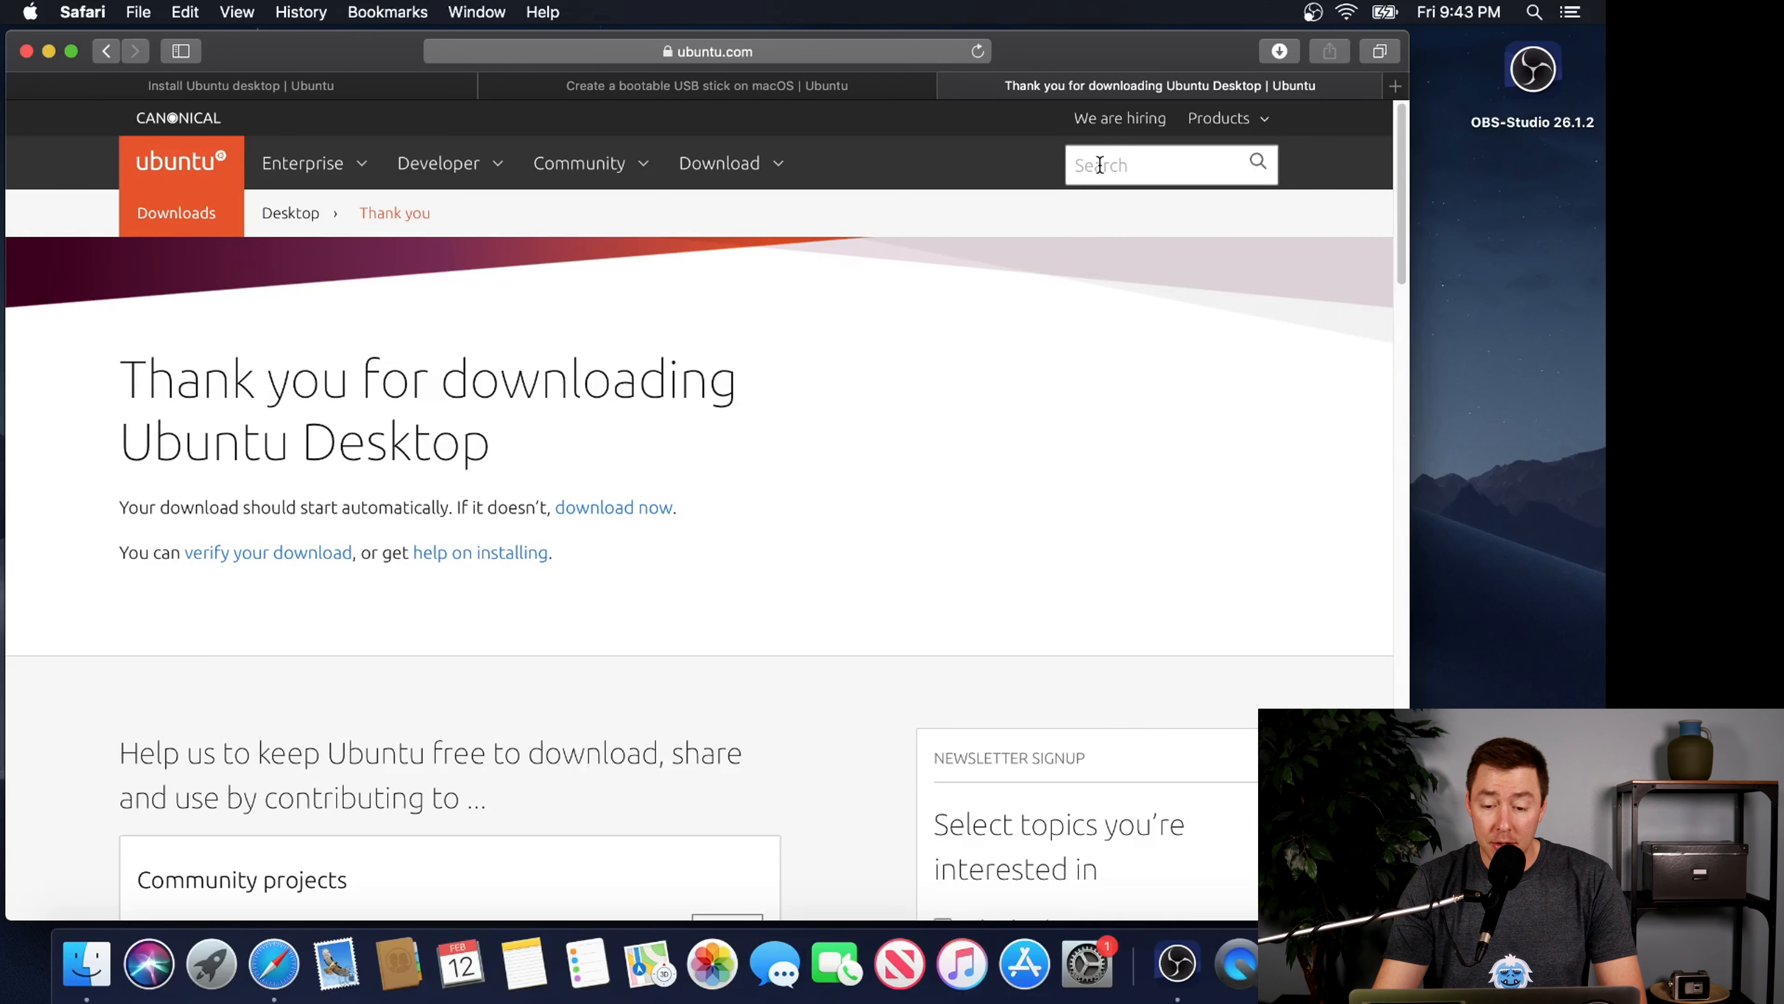
{"action": "left_click", "coordinate": [951, 86]}
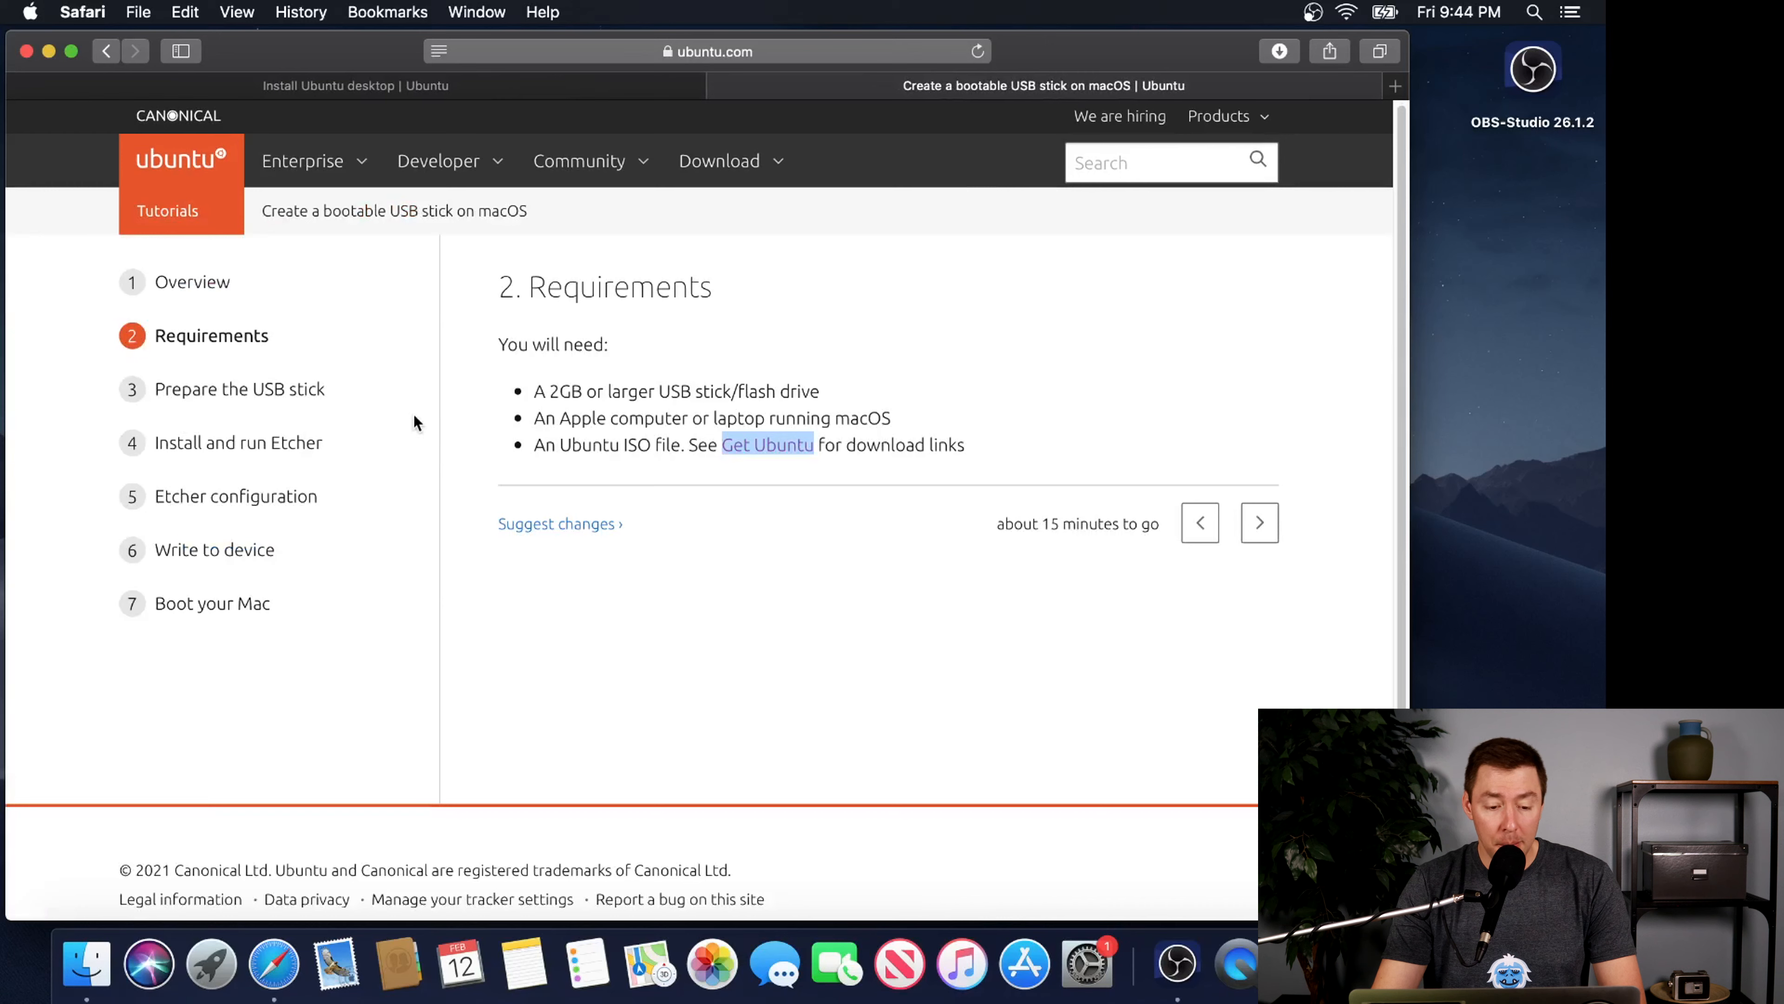
Show the tutorial's Prepare the USB stick section and launch Disk Utility from the Utilities folder in Applications
{"action": "left_click", "coordinate": [288, 403]}
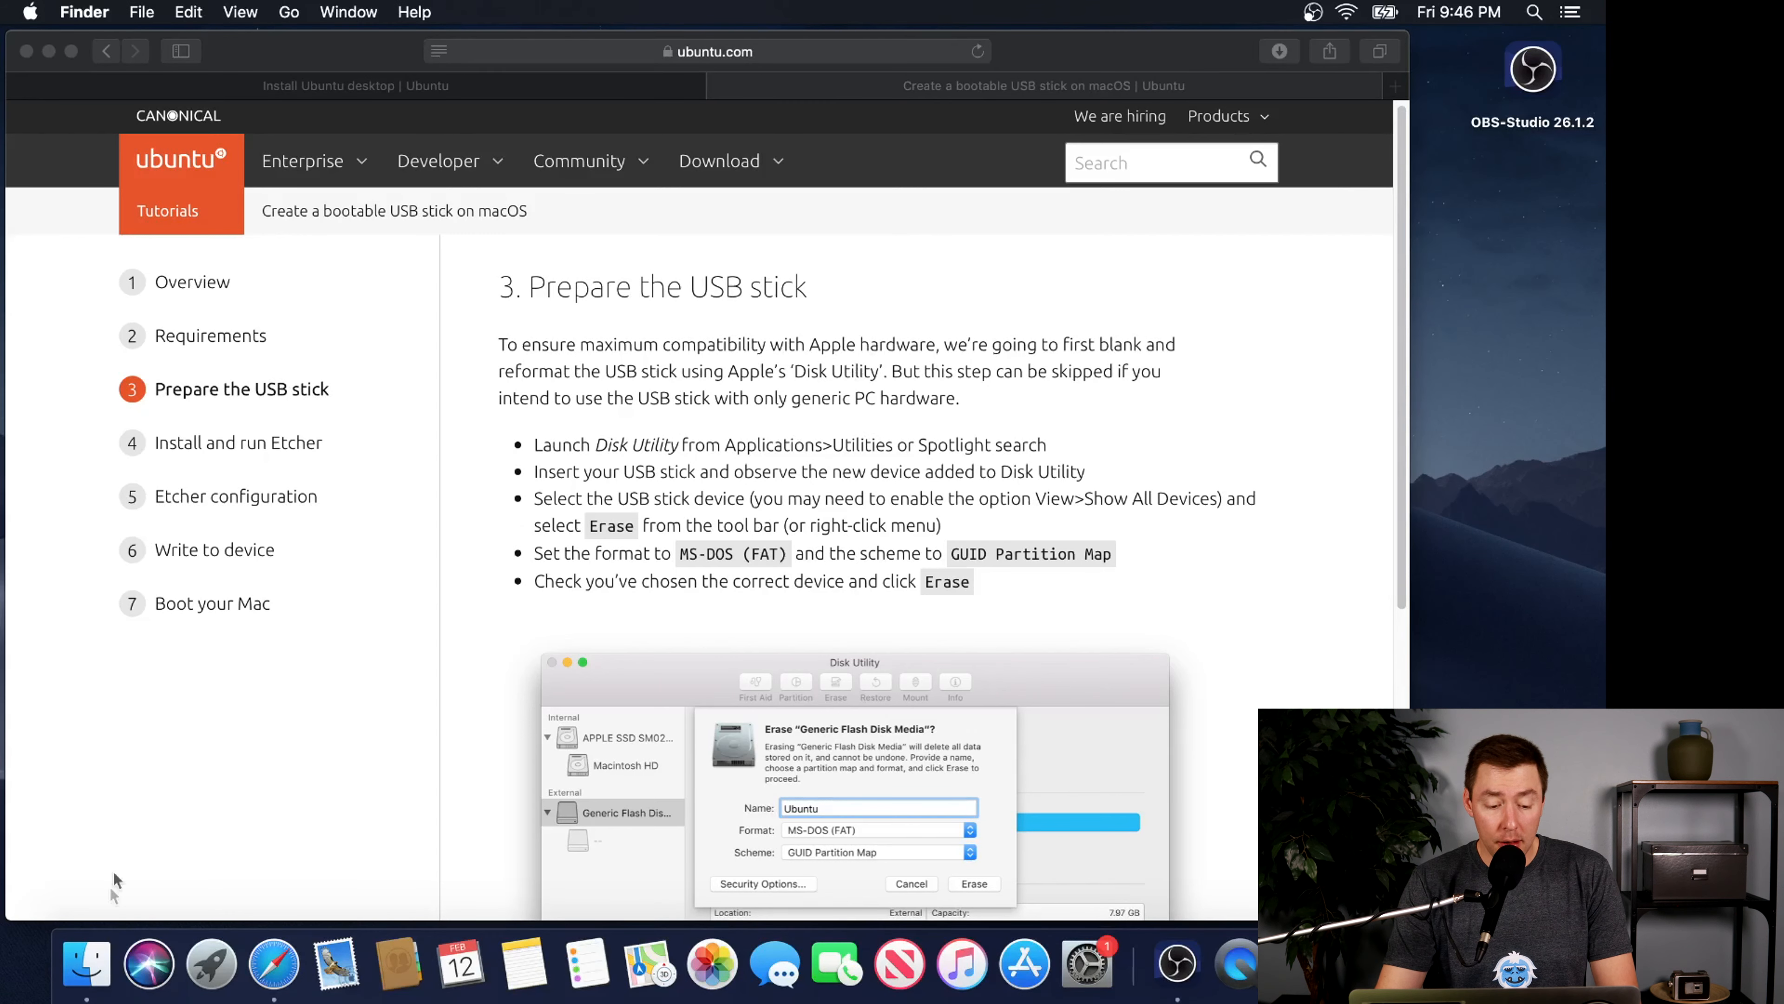
{"action": "left_click", "coordinate": [99, 964]}
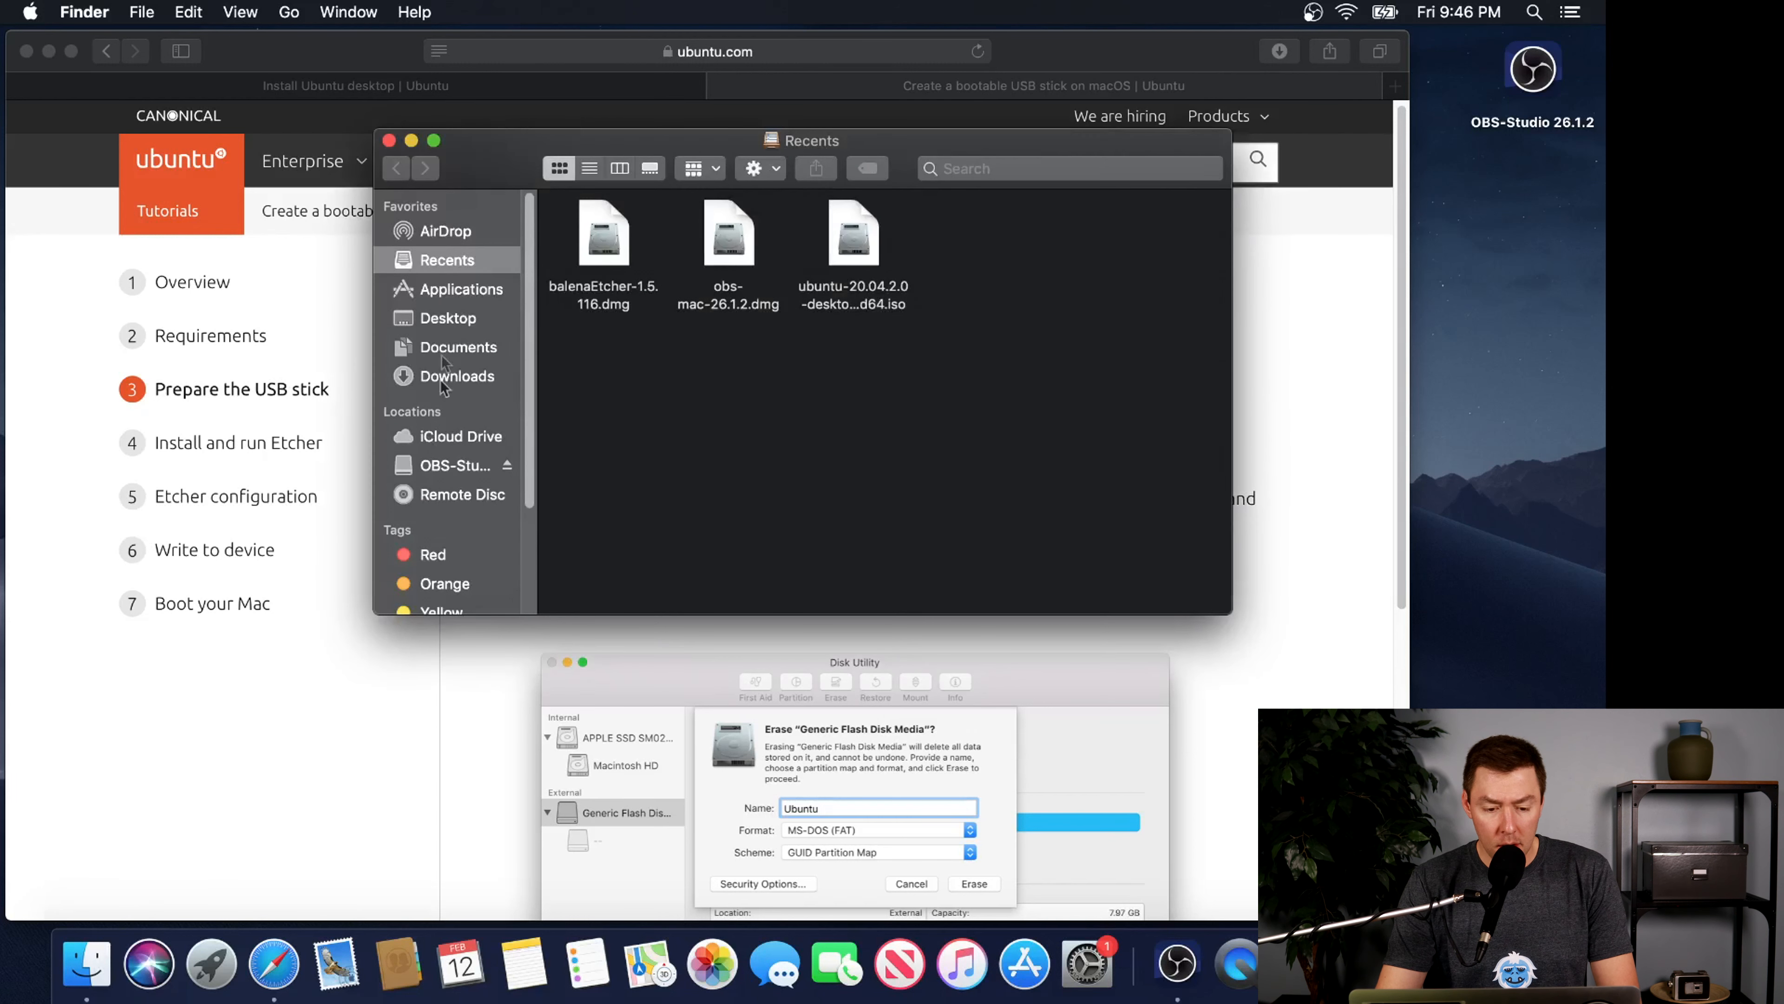
{"action": "left_click", "coordinate": [455, 291]}
{"action": "double_click", "coordinate": [1127, 448]}
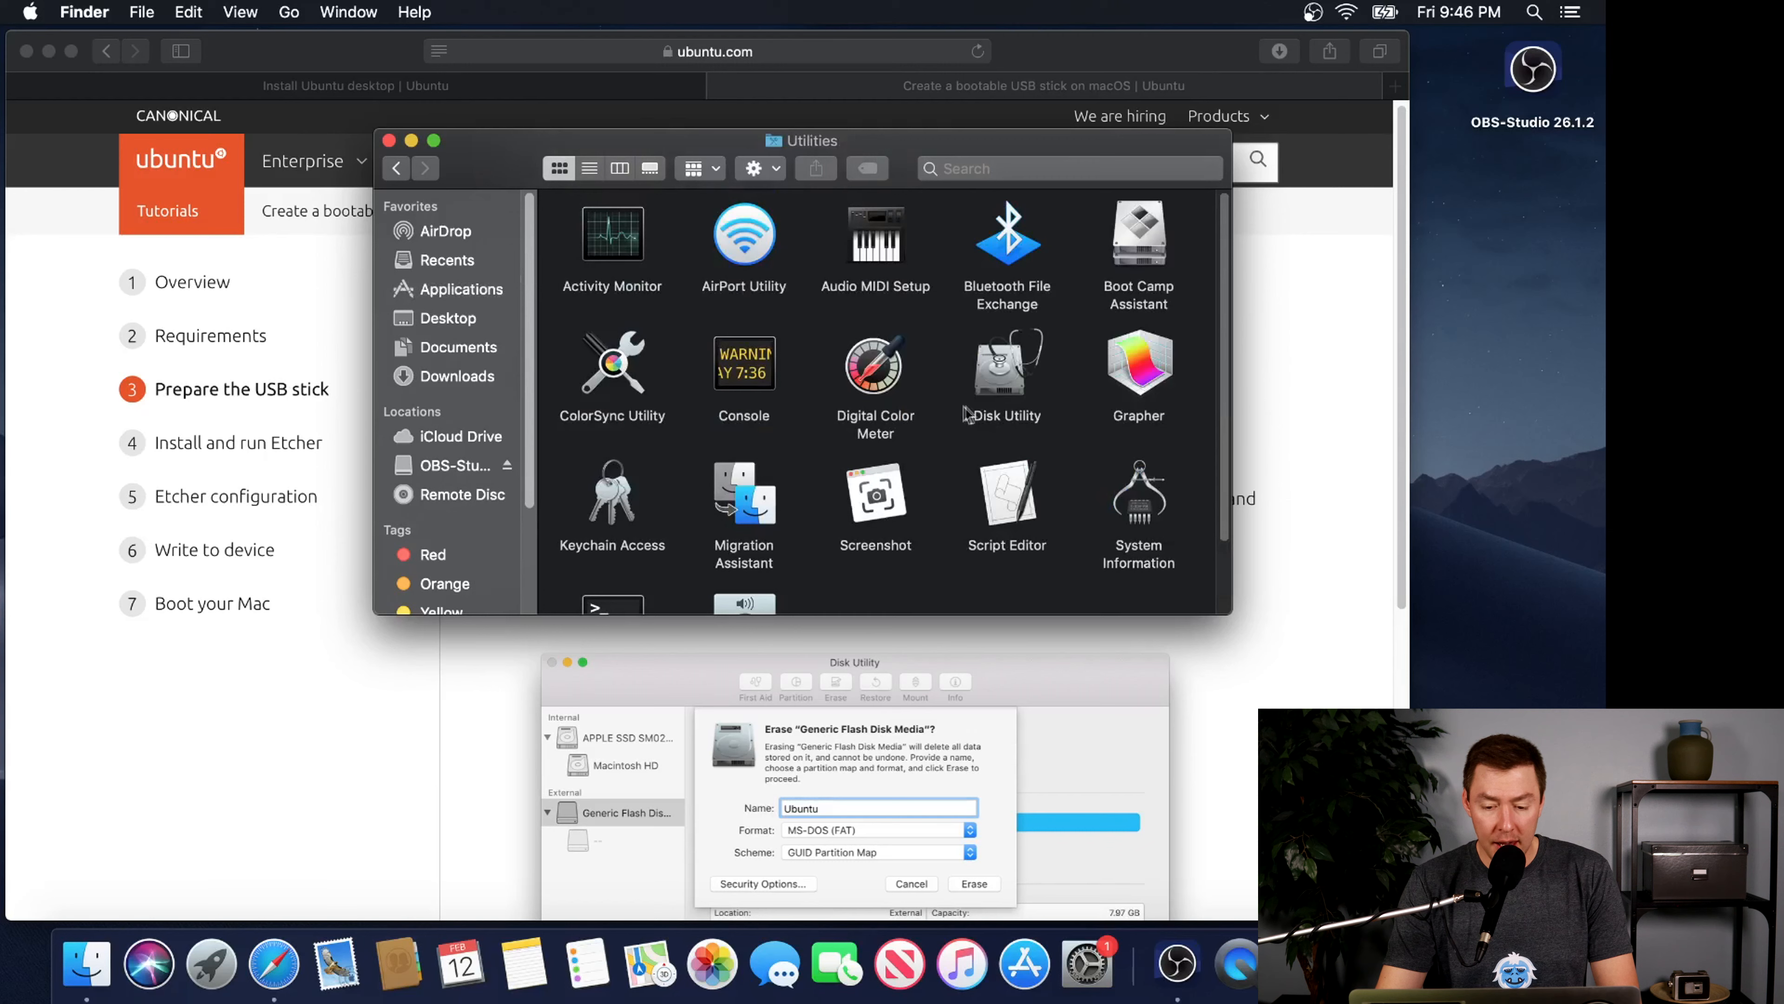
{"action": "double_click", "coordinate": [987, 389]}
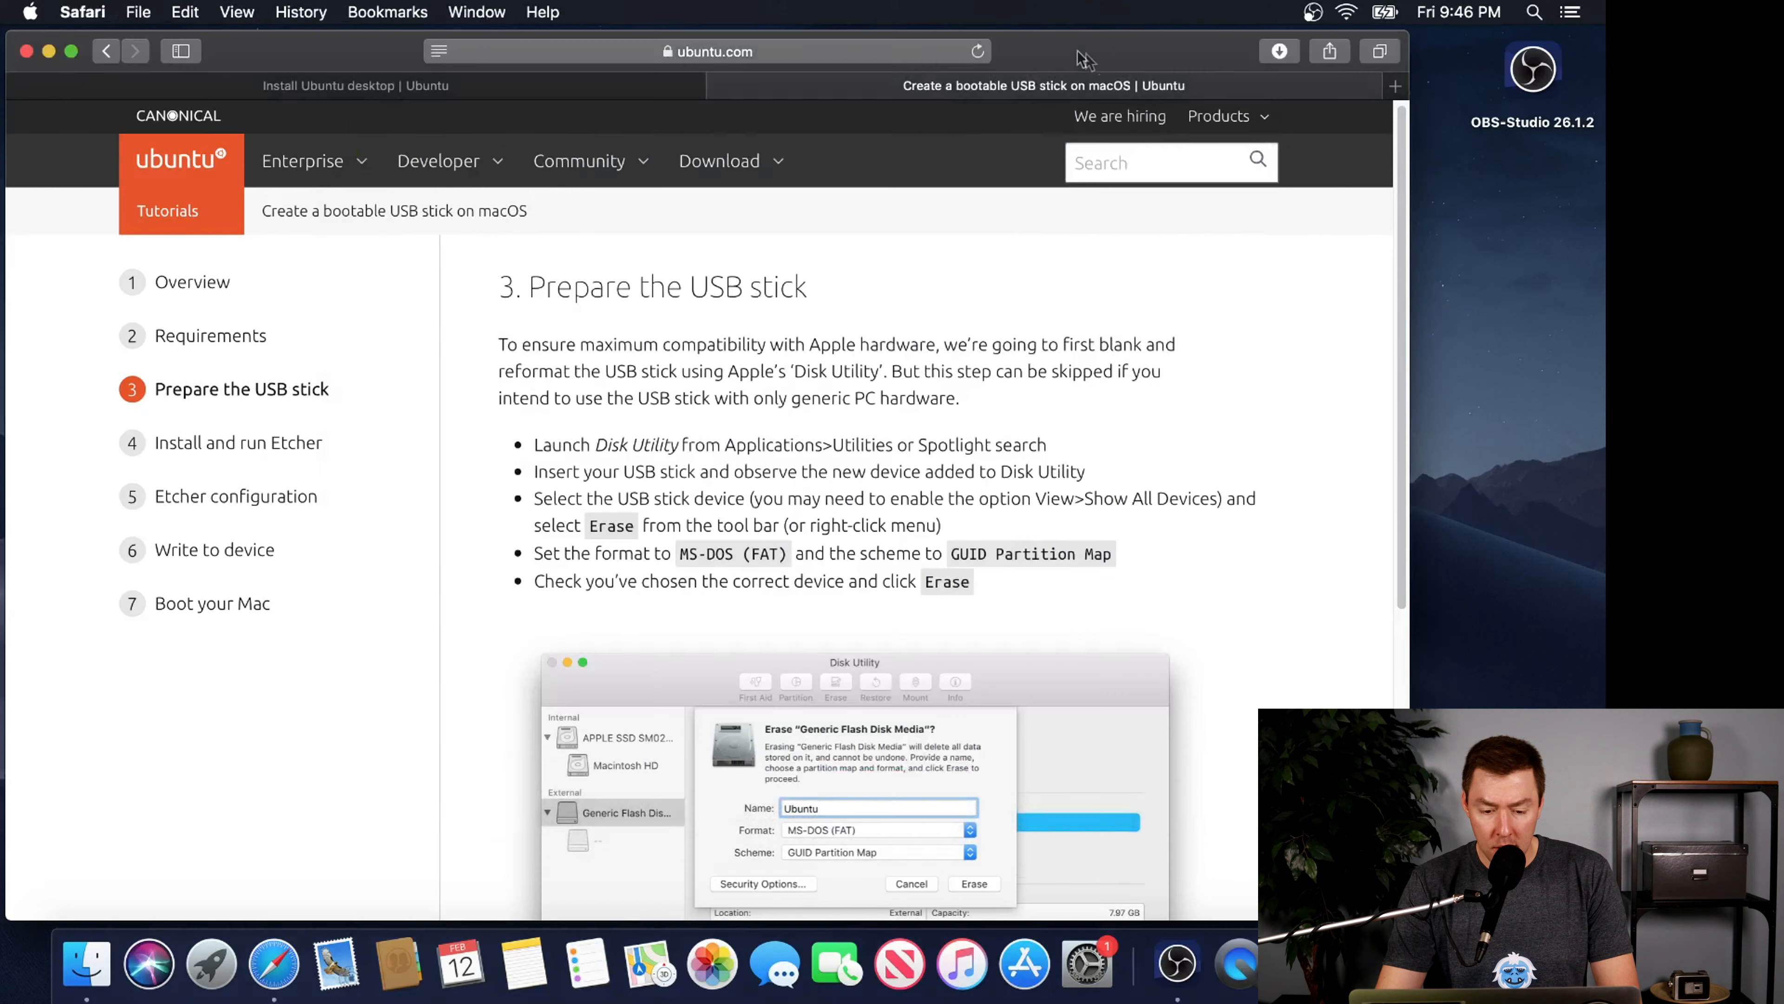
Review the tutorial's USB preparation instructions and select the external NO NAME drive in Disk Utility
{"action": "left_click", "coordinate": [1079, 61]}
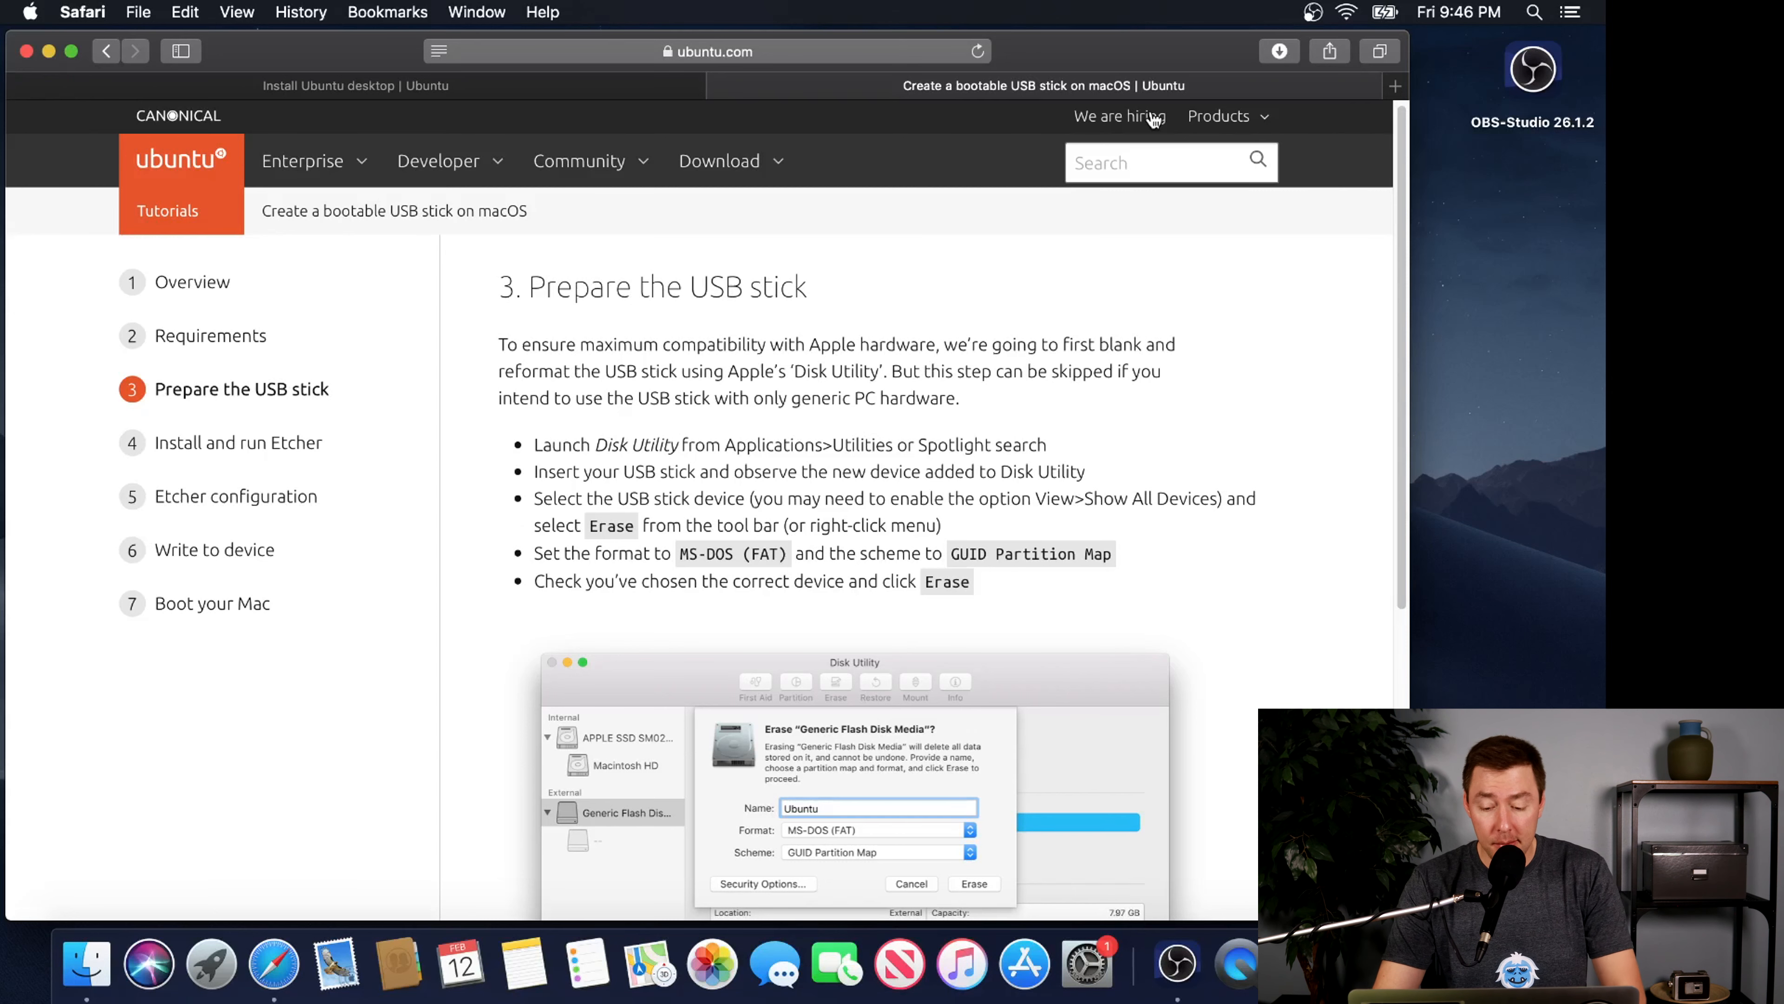
{"action": "left_click", "coordinate": [1303, 963]}
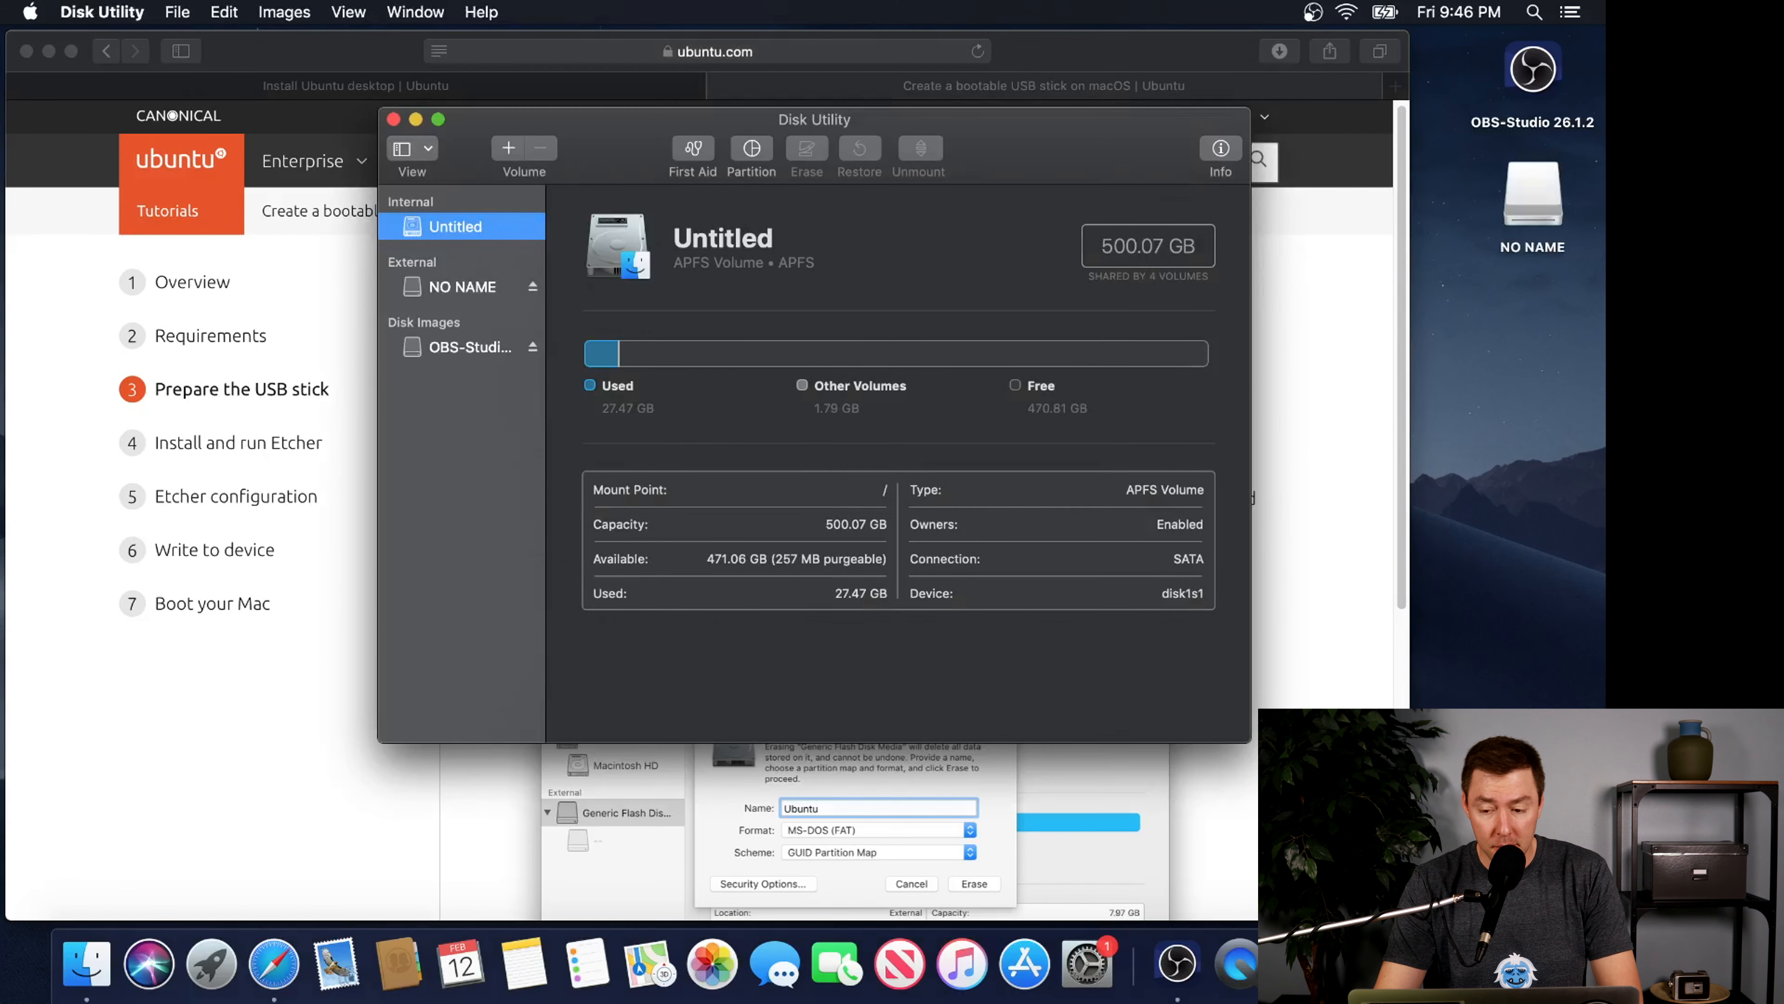
{"action": "left_click", "coordinate": [461, 289]}
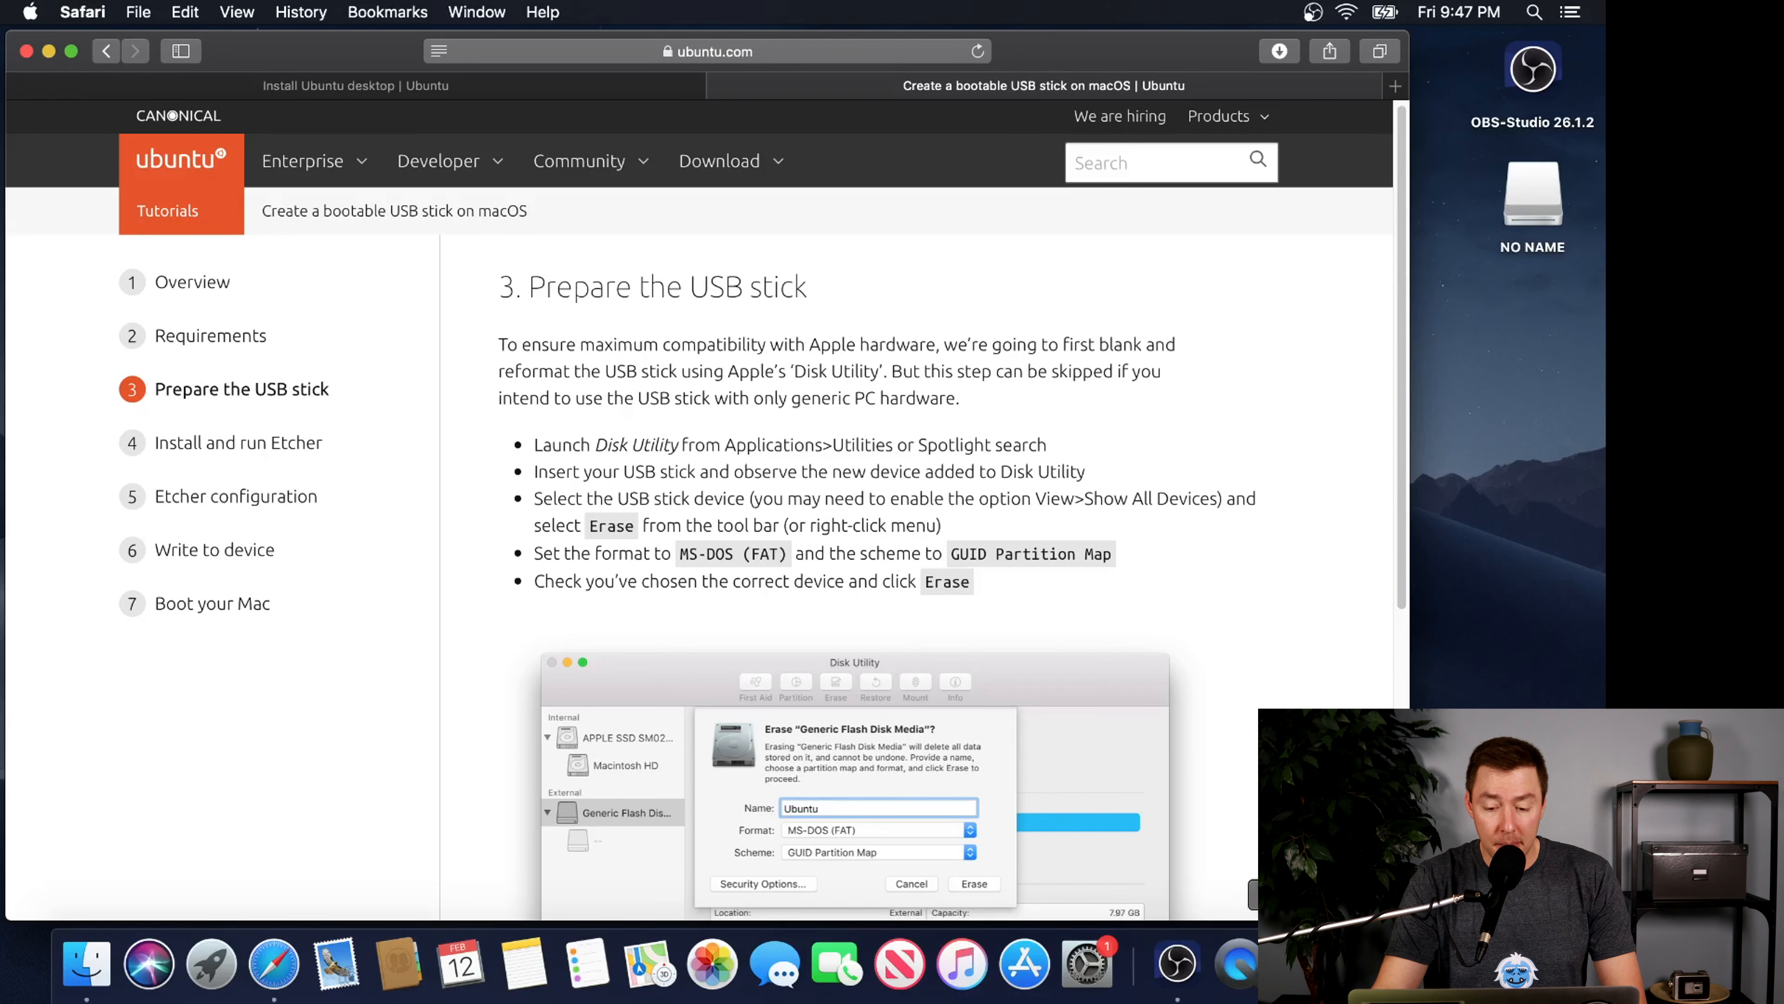
{"action": "left_click", "coordinate": [1302, 963]}
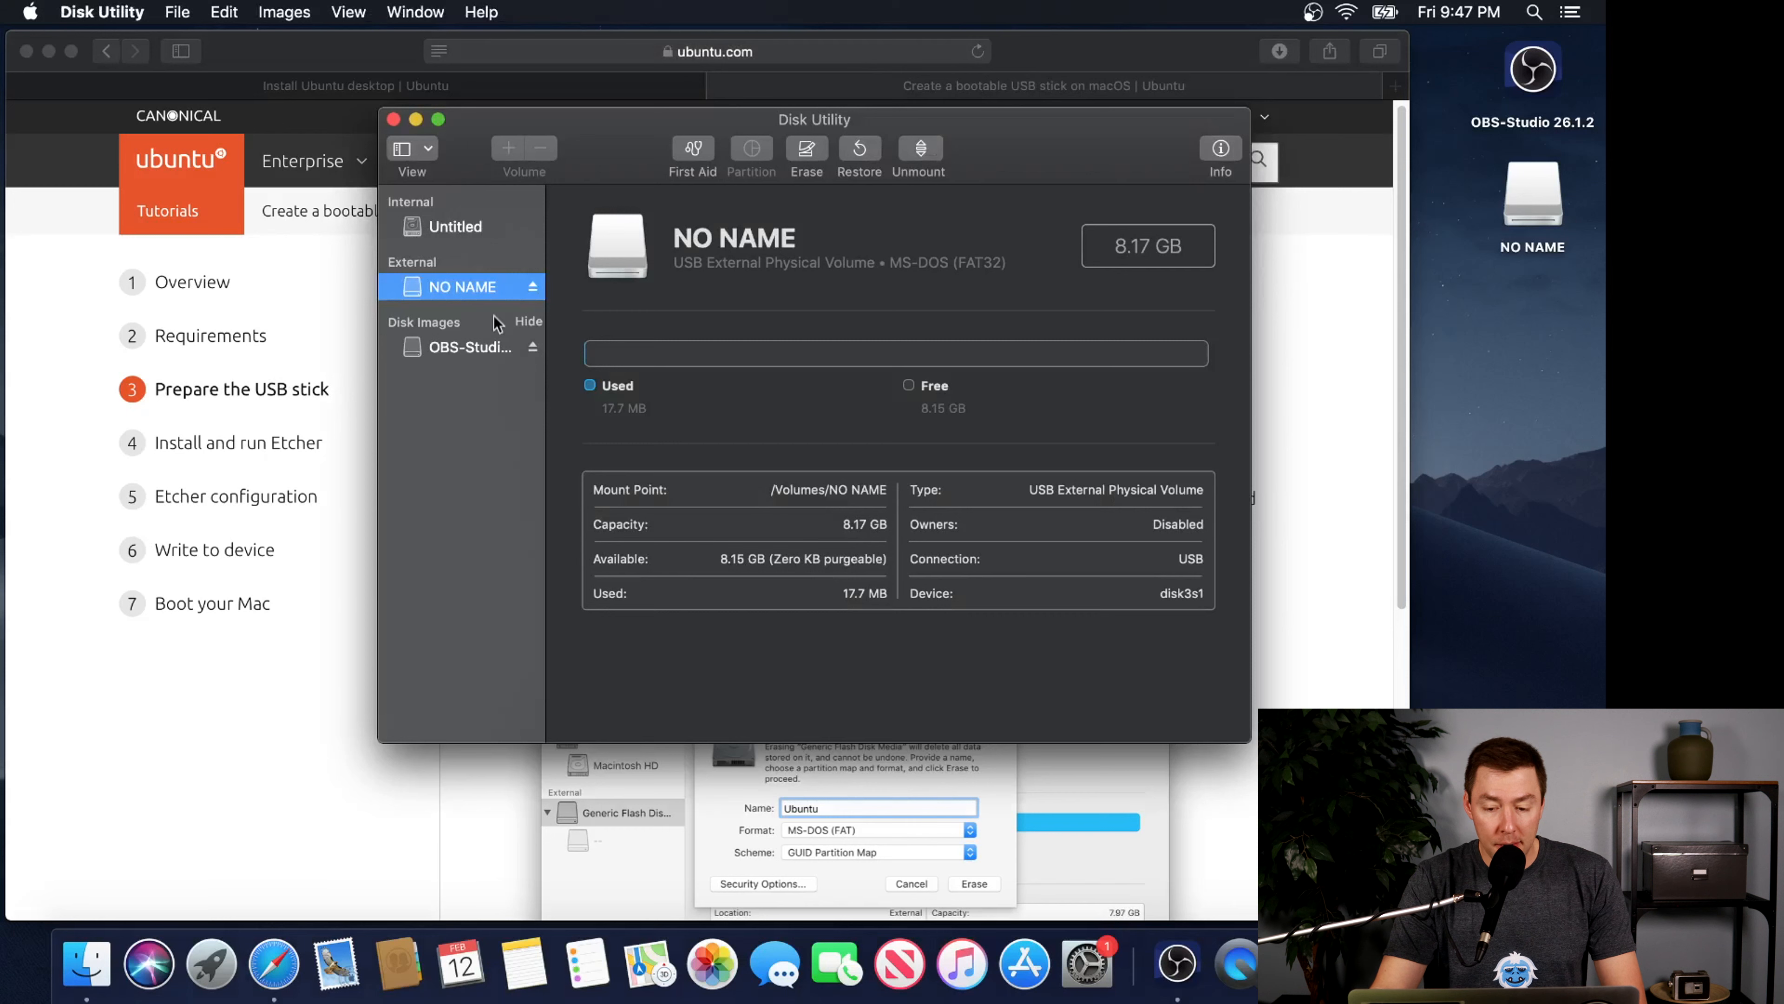
Erase the NO NAME USB stick with the MS-DOS (FAT) format, keeping its name
{"action": "left_click", "coordinate": [805, 156]}
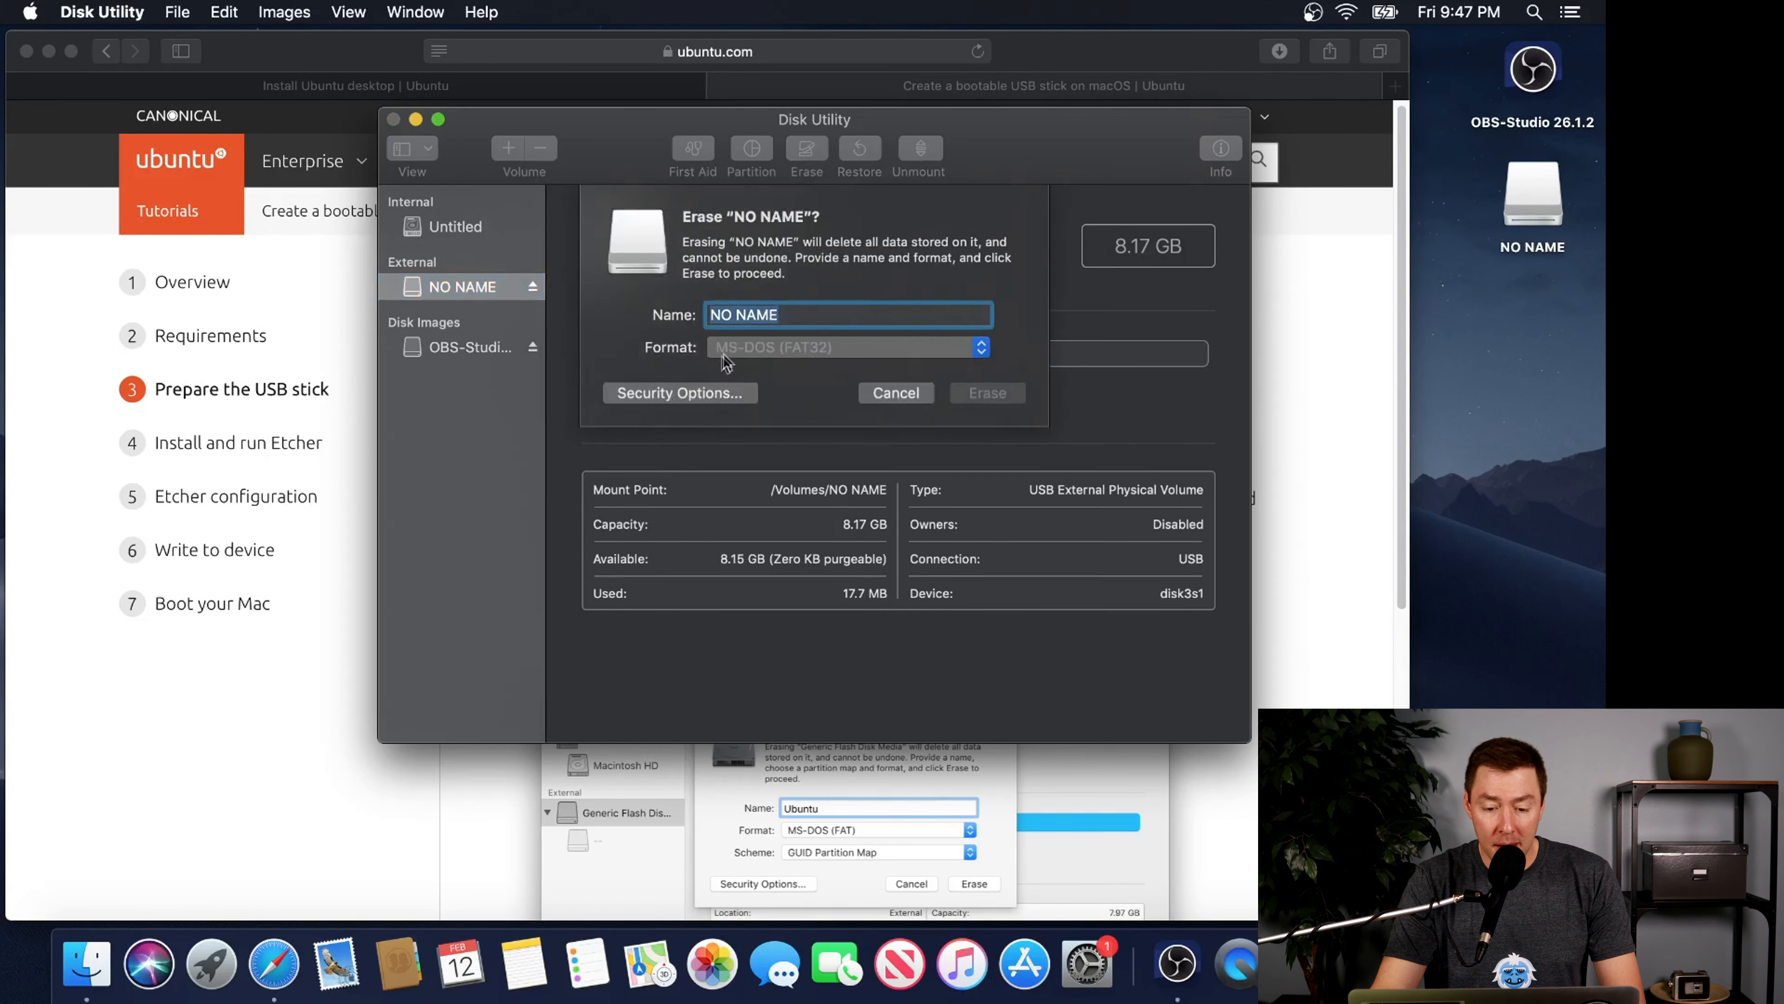
{"action": "left_click", "coordinate": [837, 348]}
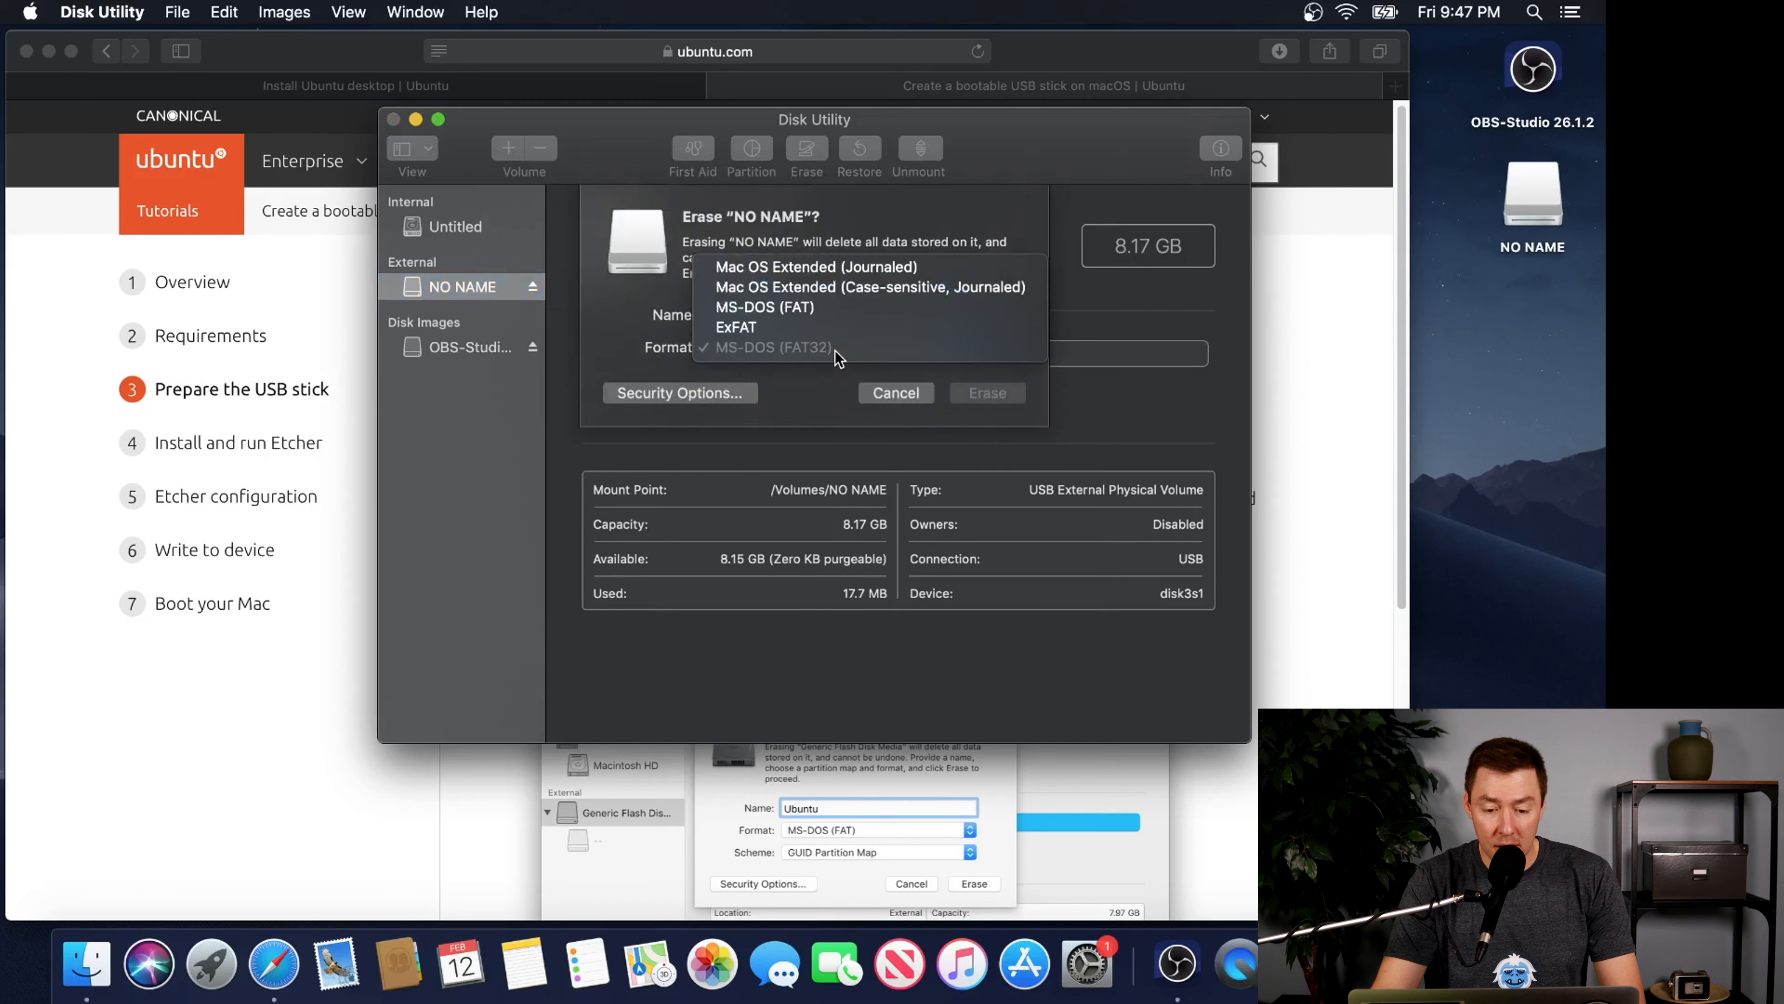
{"action": "left_click", "coordinate": [821, 310]}
{"action": "left_click", "coordinate": [1013, 457]}
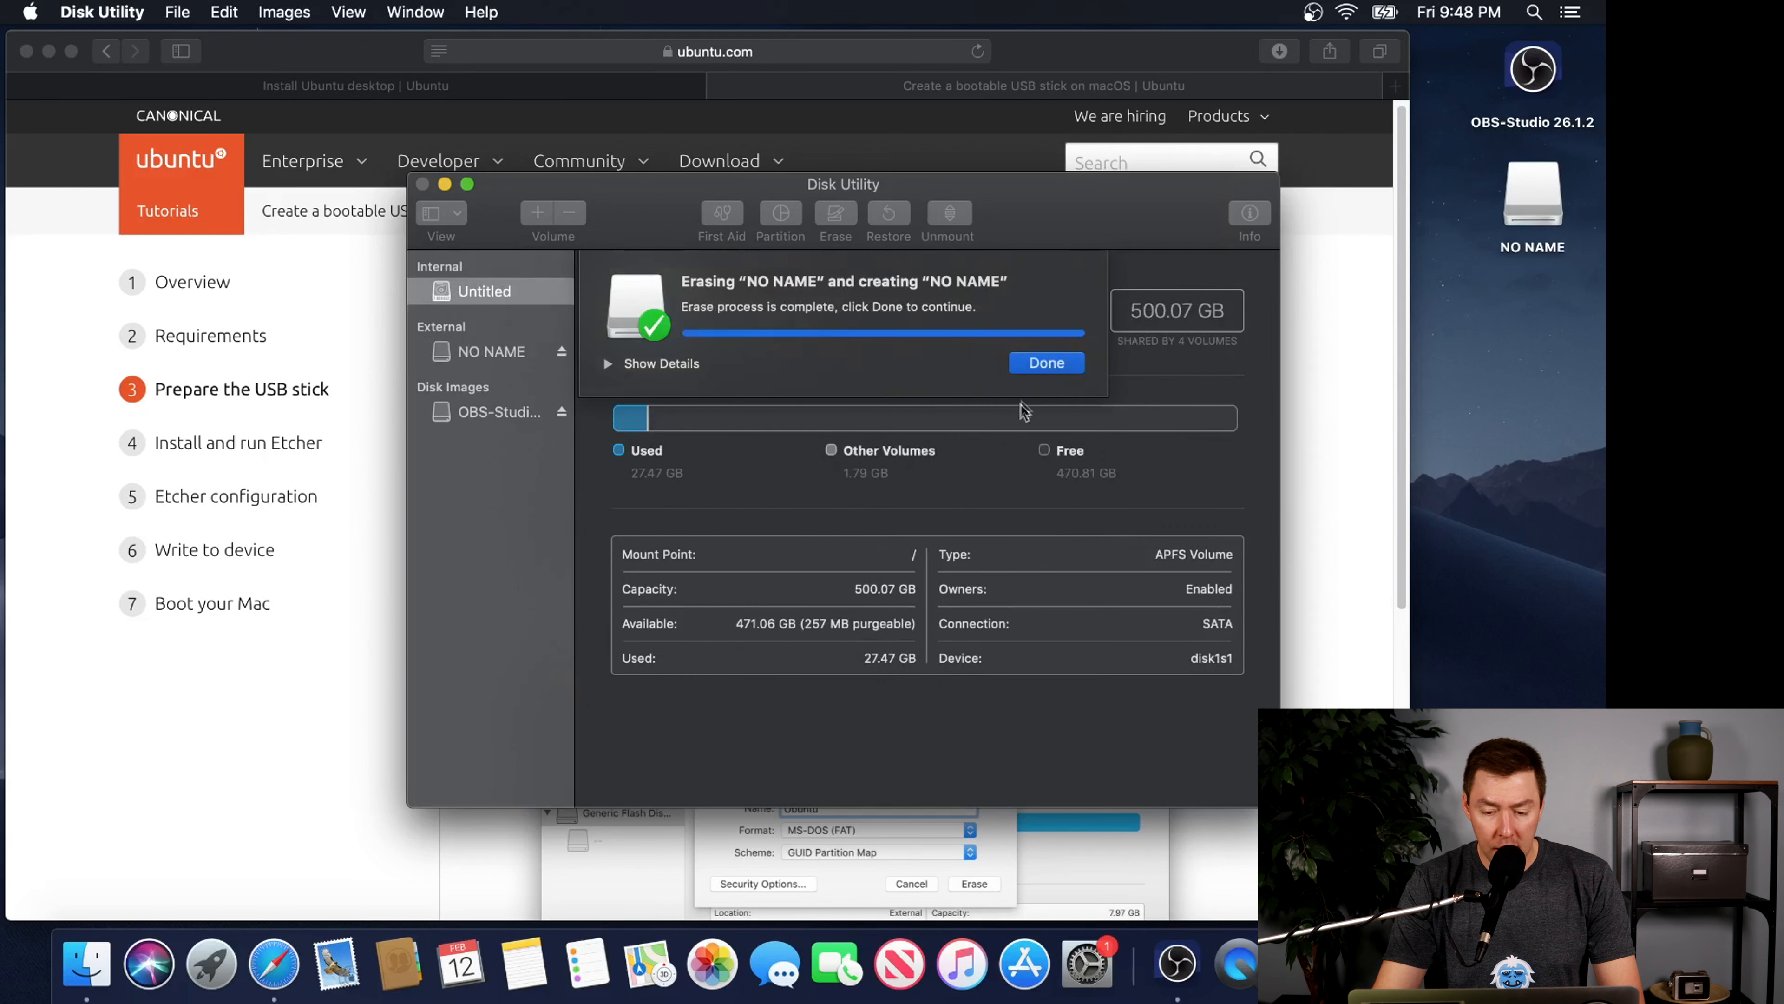
Dismiss the finished erase dialog and show the Install and run Etcher section of the macOS tutorial in Safari
{"action": "left_click", "coordinate": [1036, 364]}
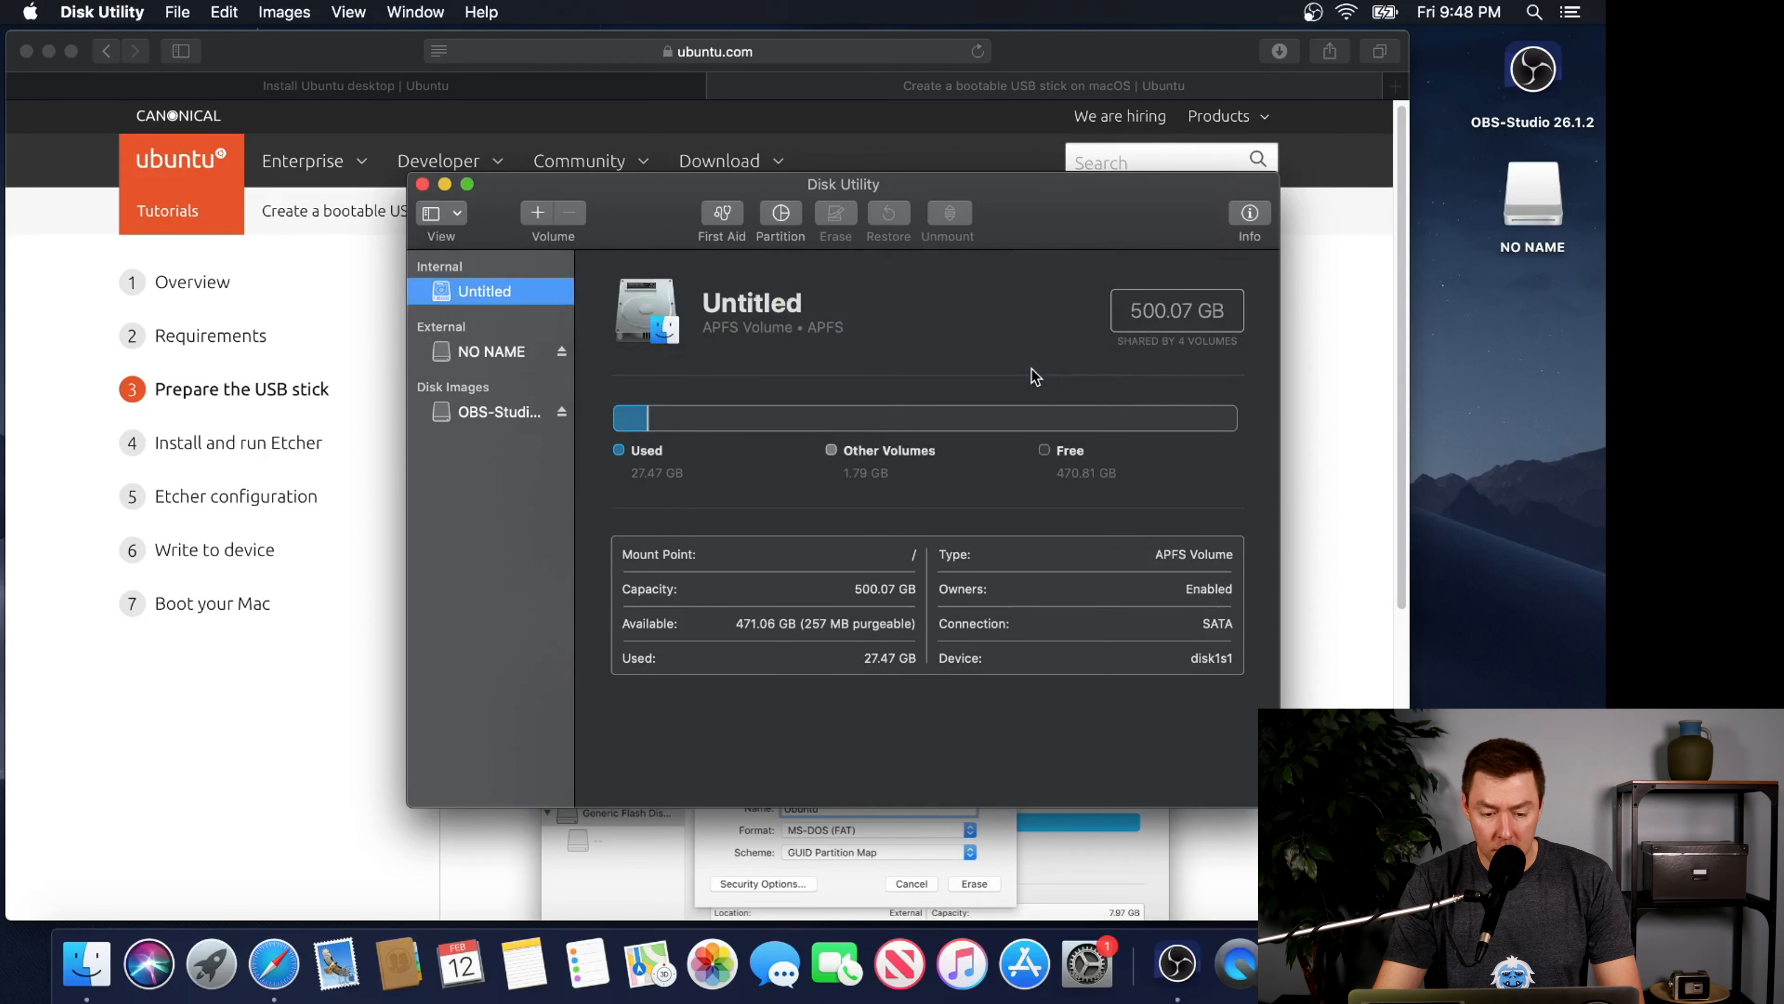
{"action": "left_click", "coordinate": [1029, 56]}
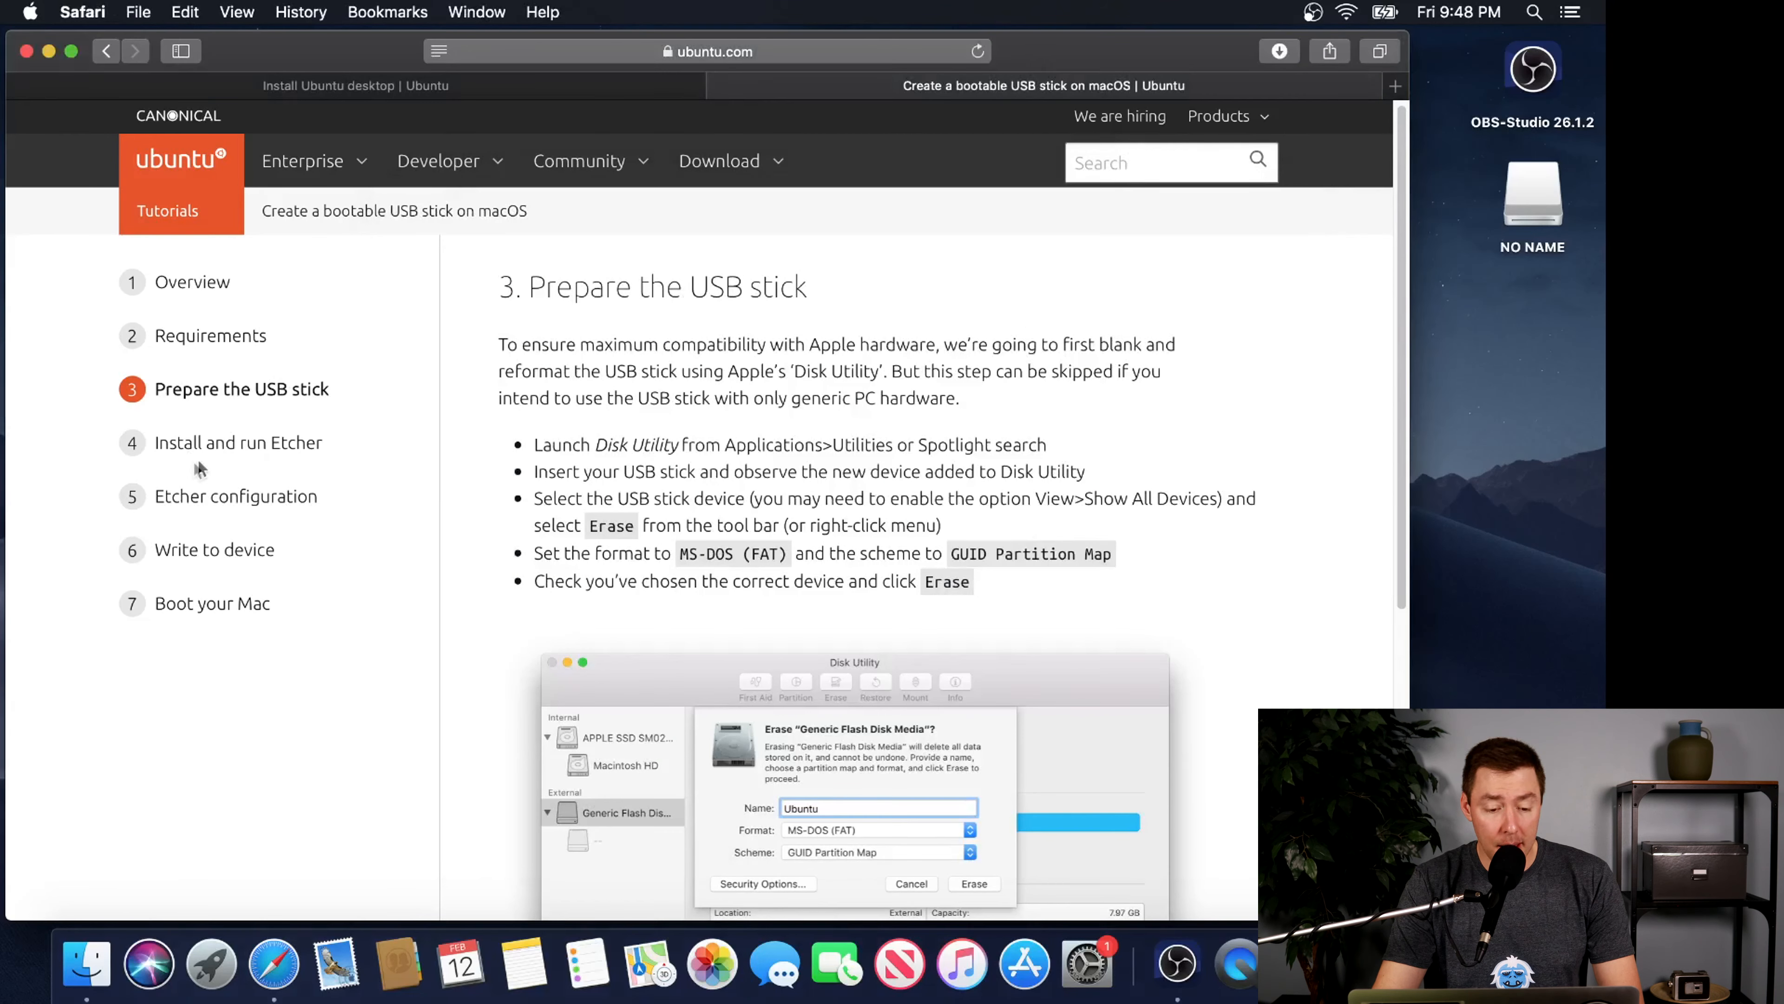
{"action": "left_click", "coordinate": [215, 451]}
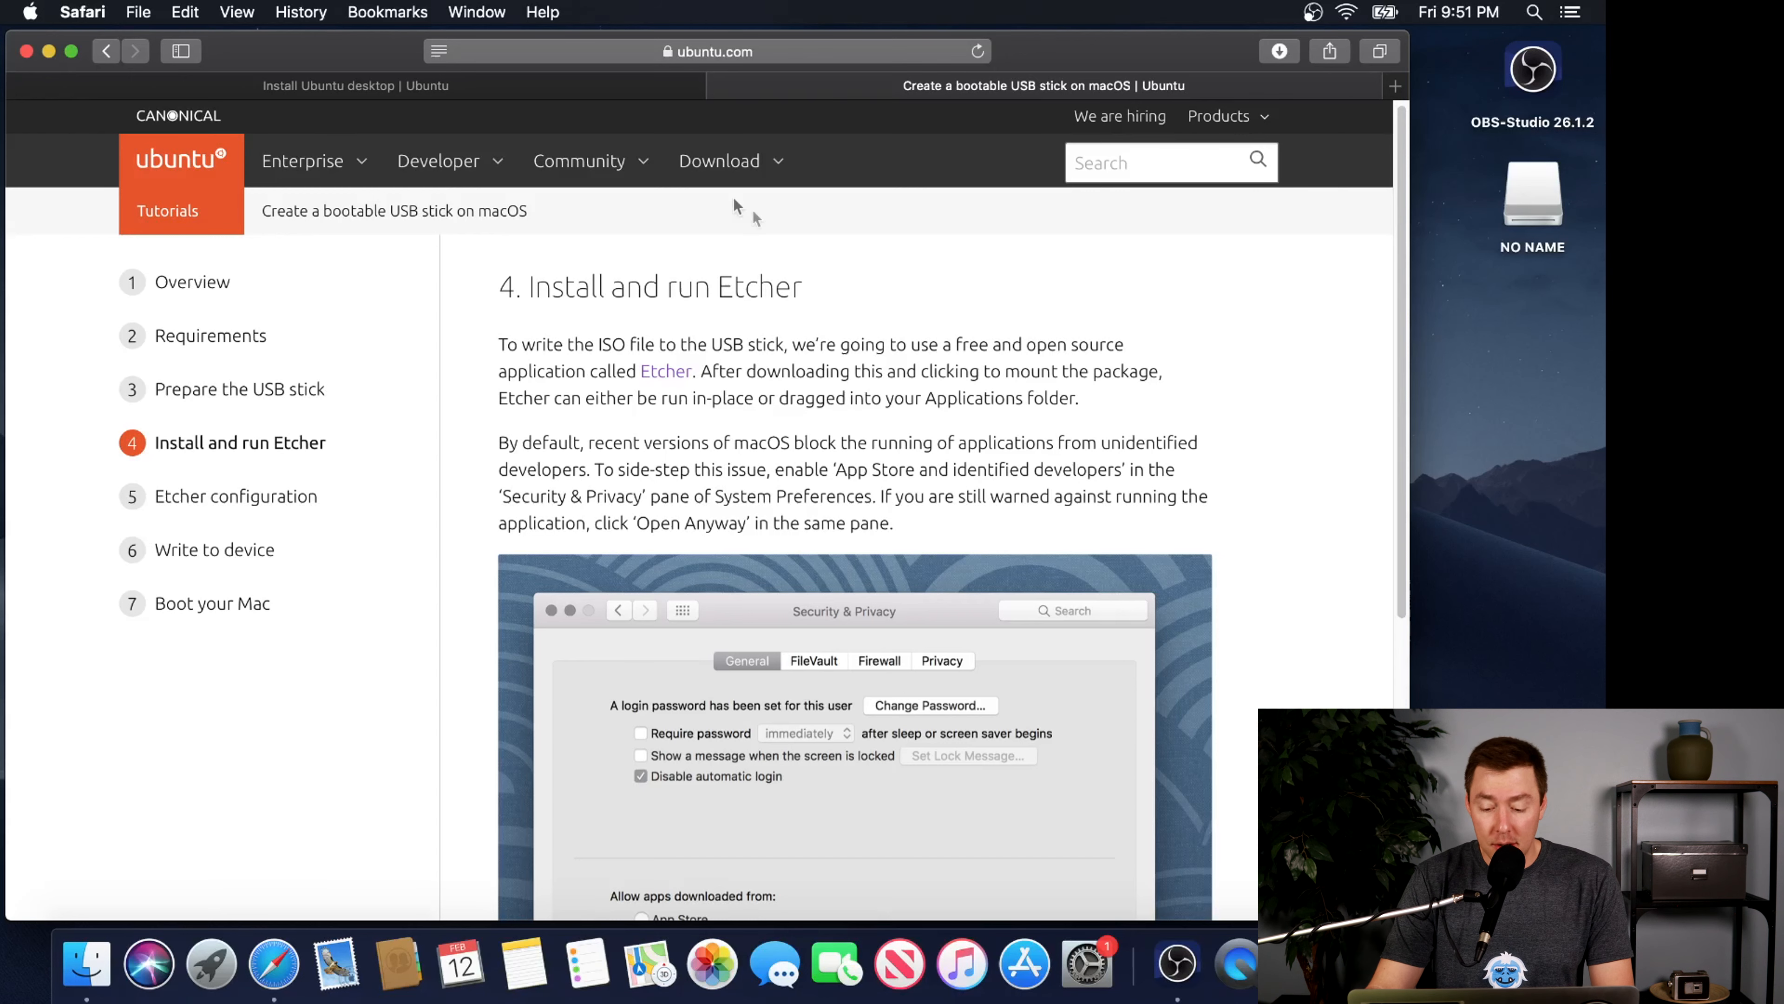
Unlock the Security & Privacy settings in System Preferences with the account password, check which app download sources are allowed, and close the window
{"action": "left_click", "coordinate": [1098, 957]}
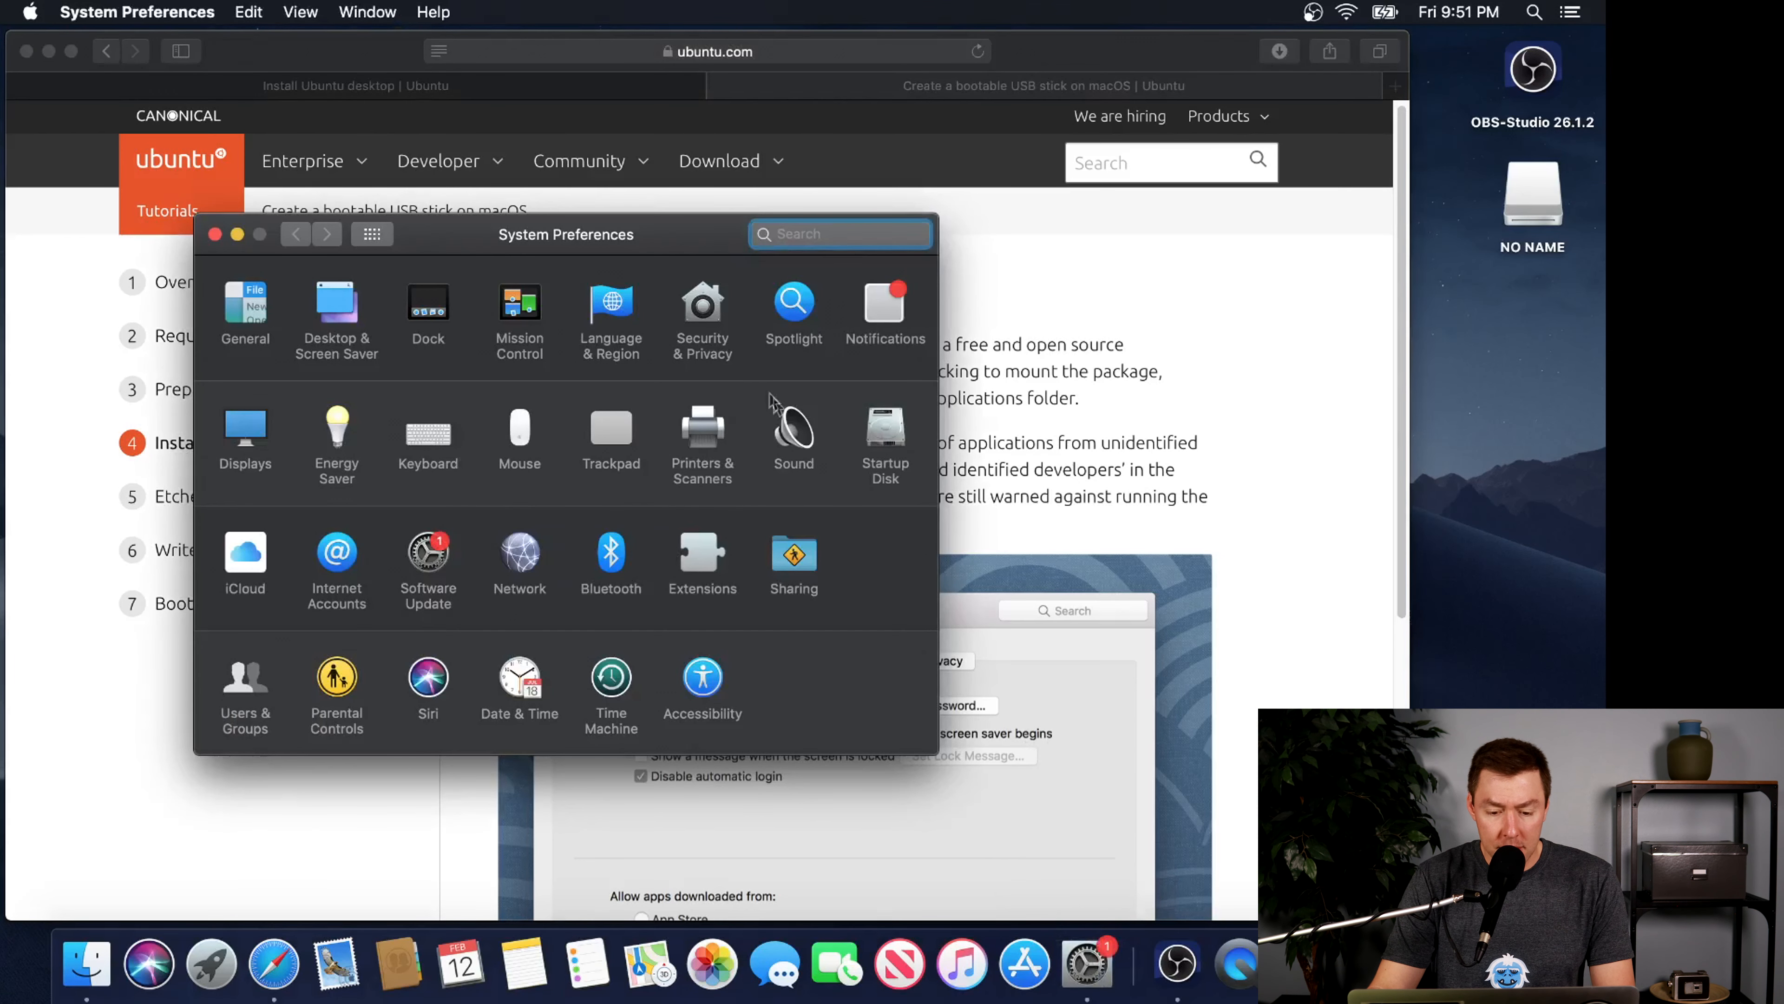
{"action": "left_click", "coordinate": [710, 315]}
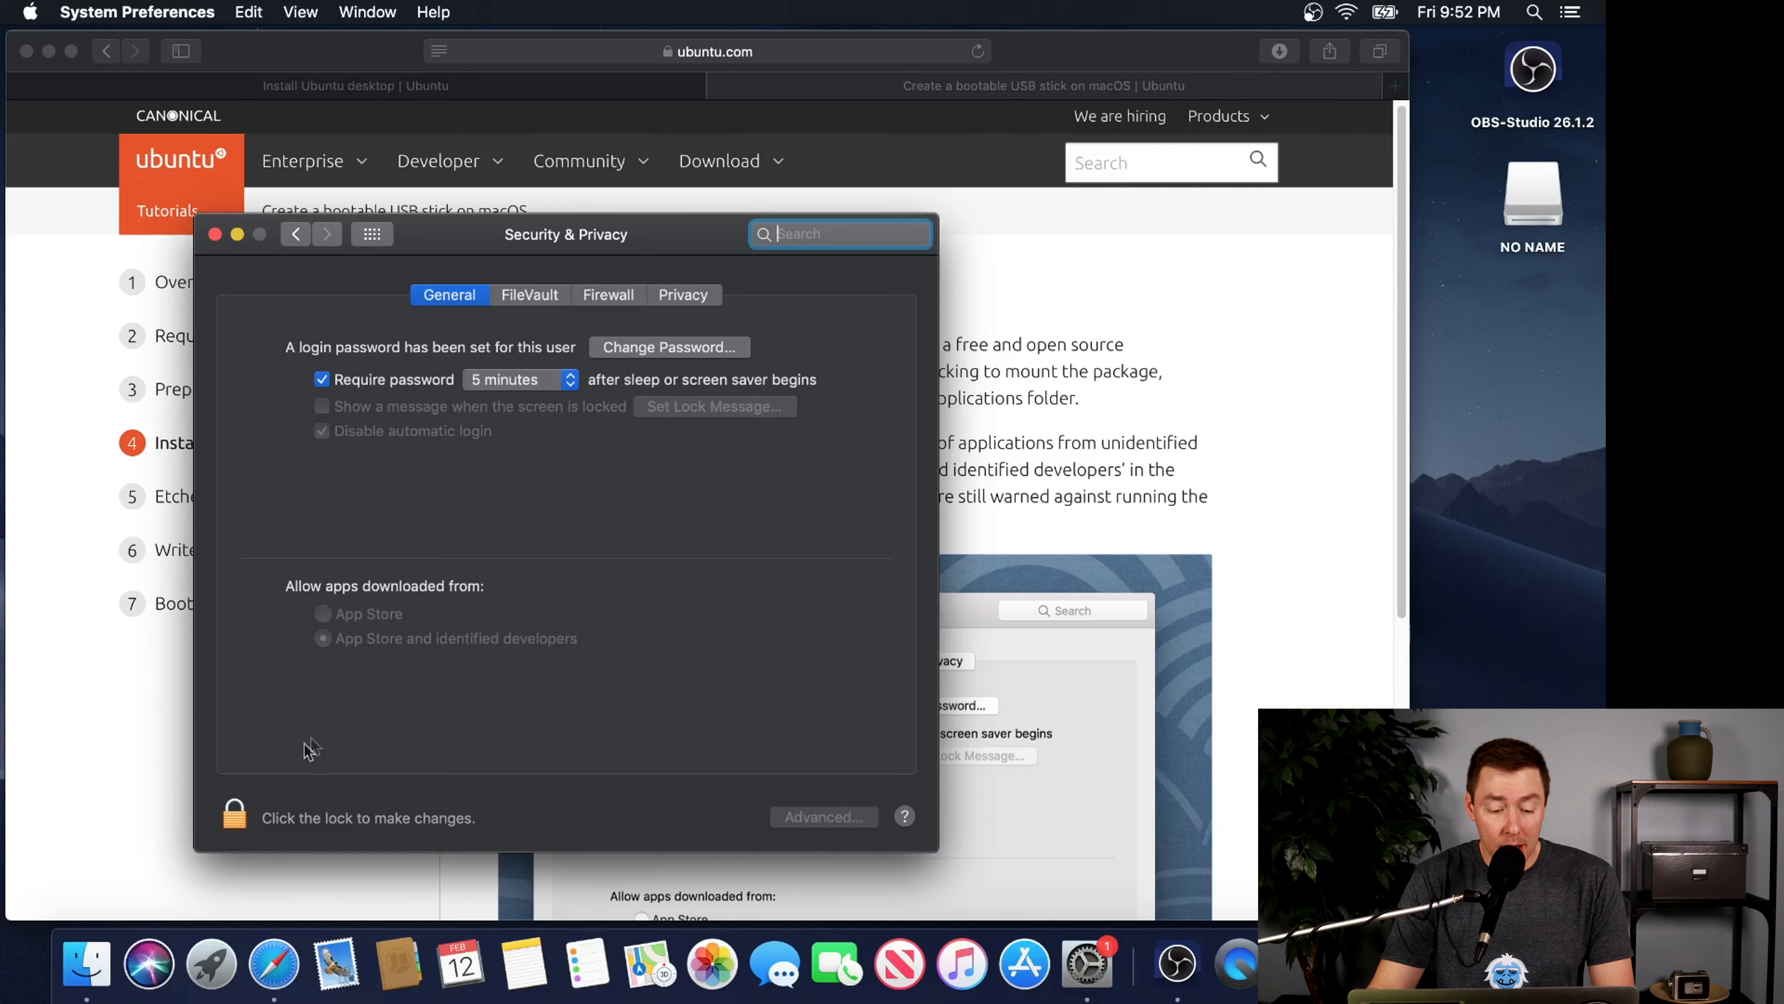
{"action": "left_click", "coordinate": [236, 817]}
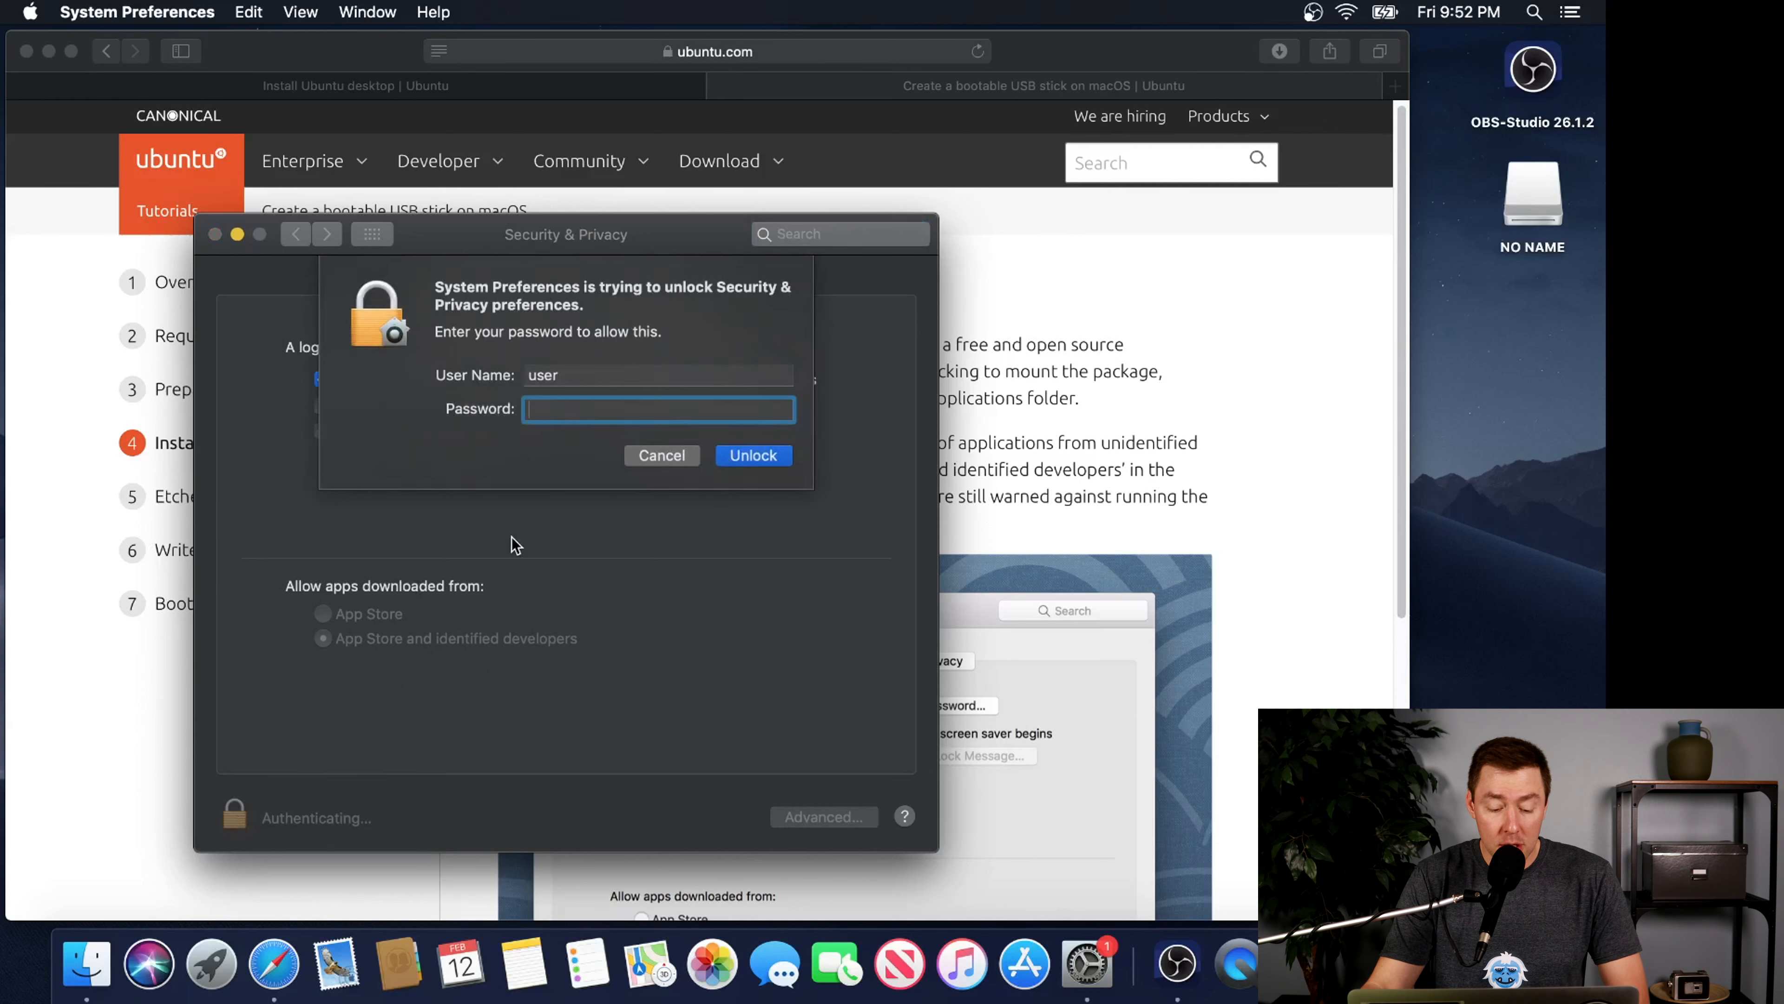
{"action": "type", "text": "********"}
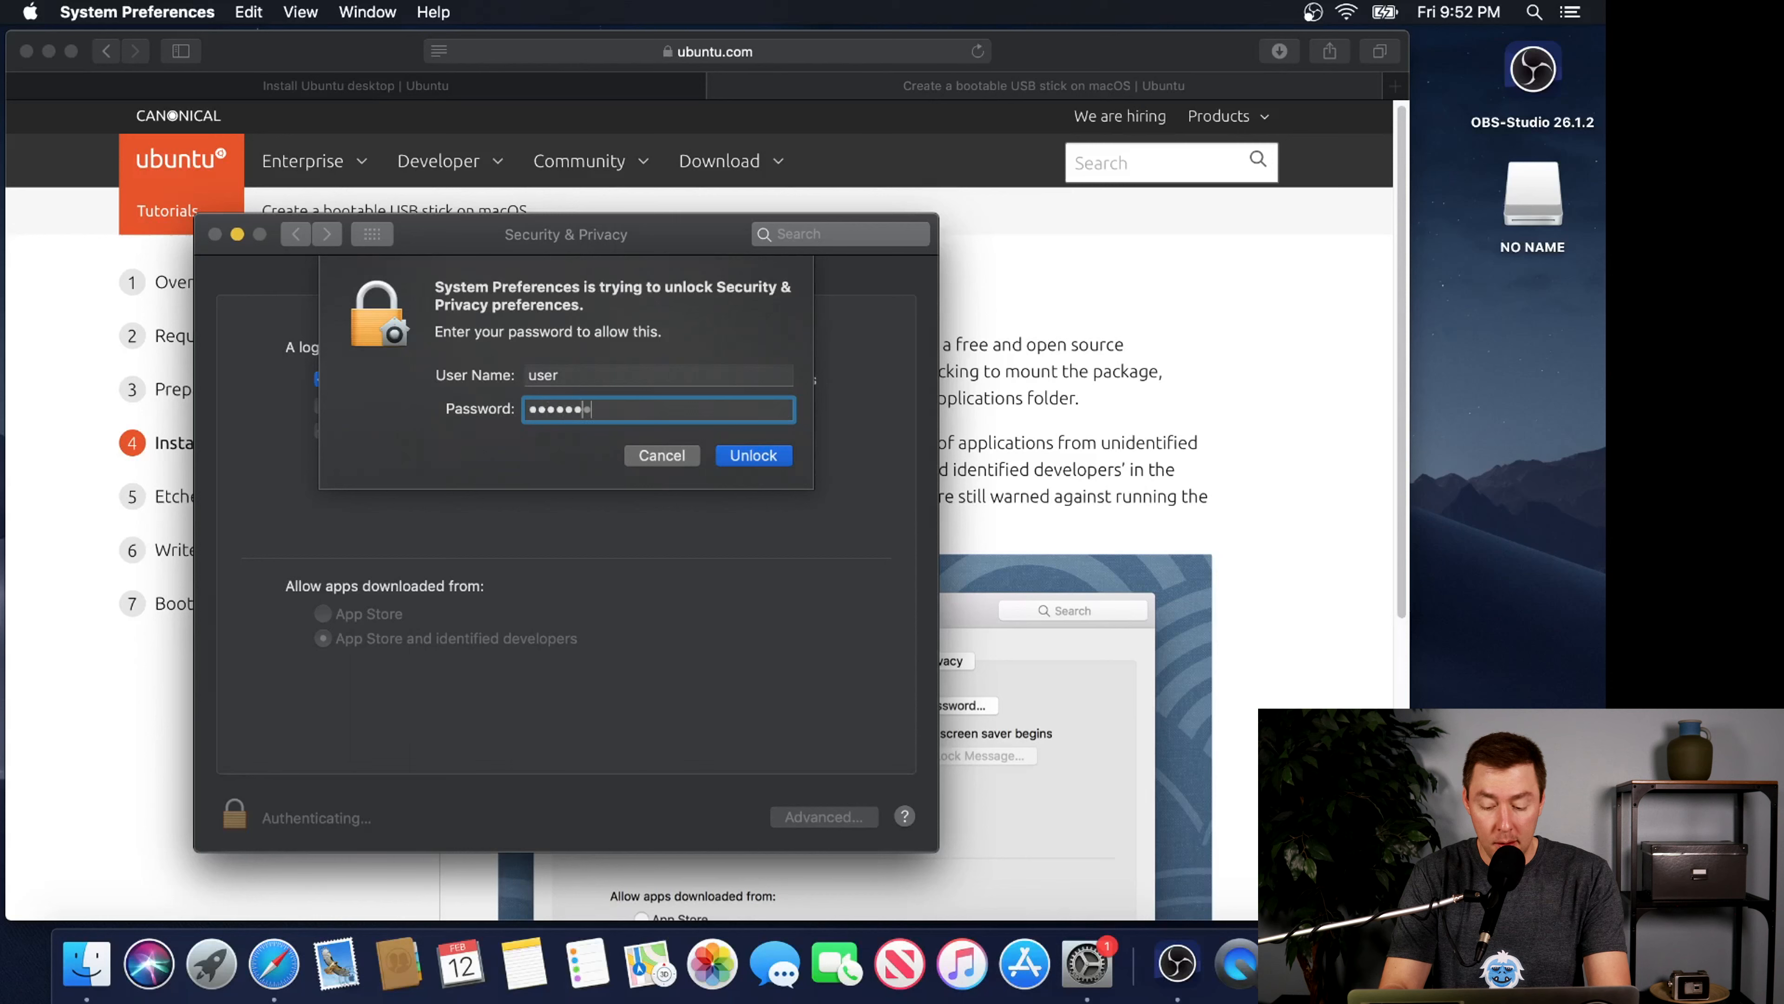
{"action": "key", "text": "Return"}
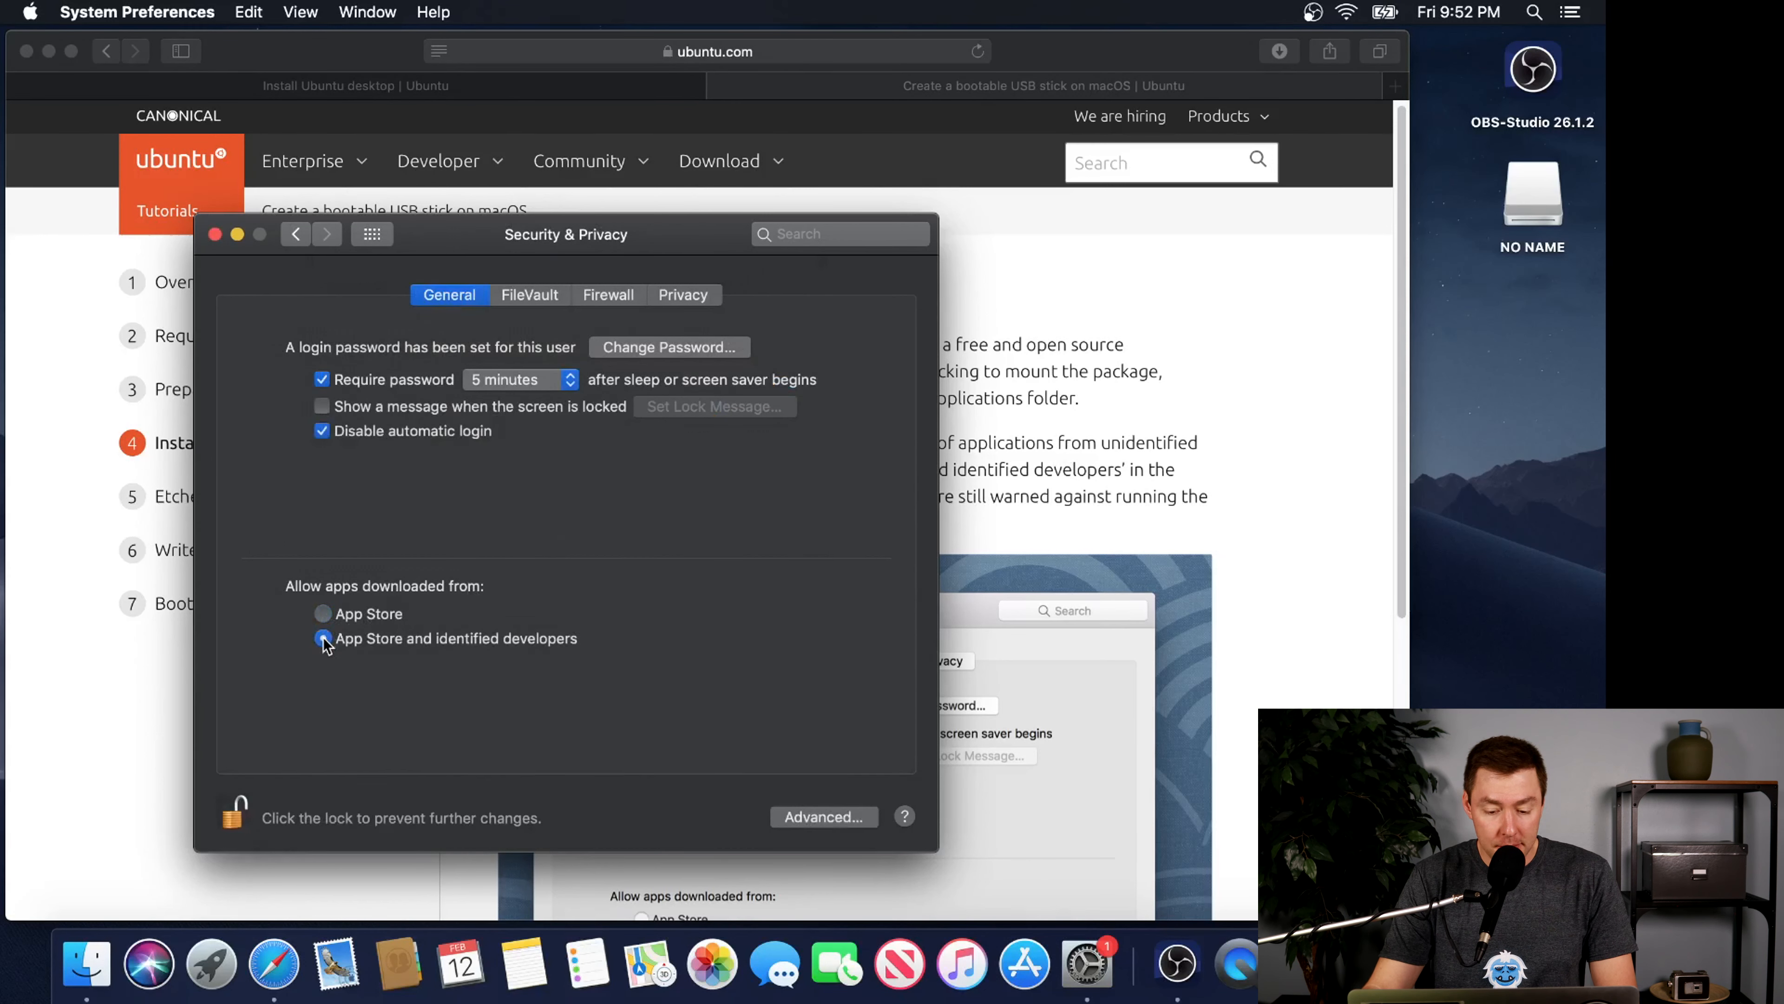
{"action": "left_click", "coordinate": [216, 235]}
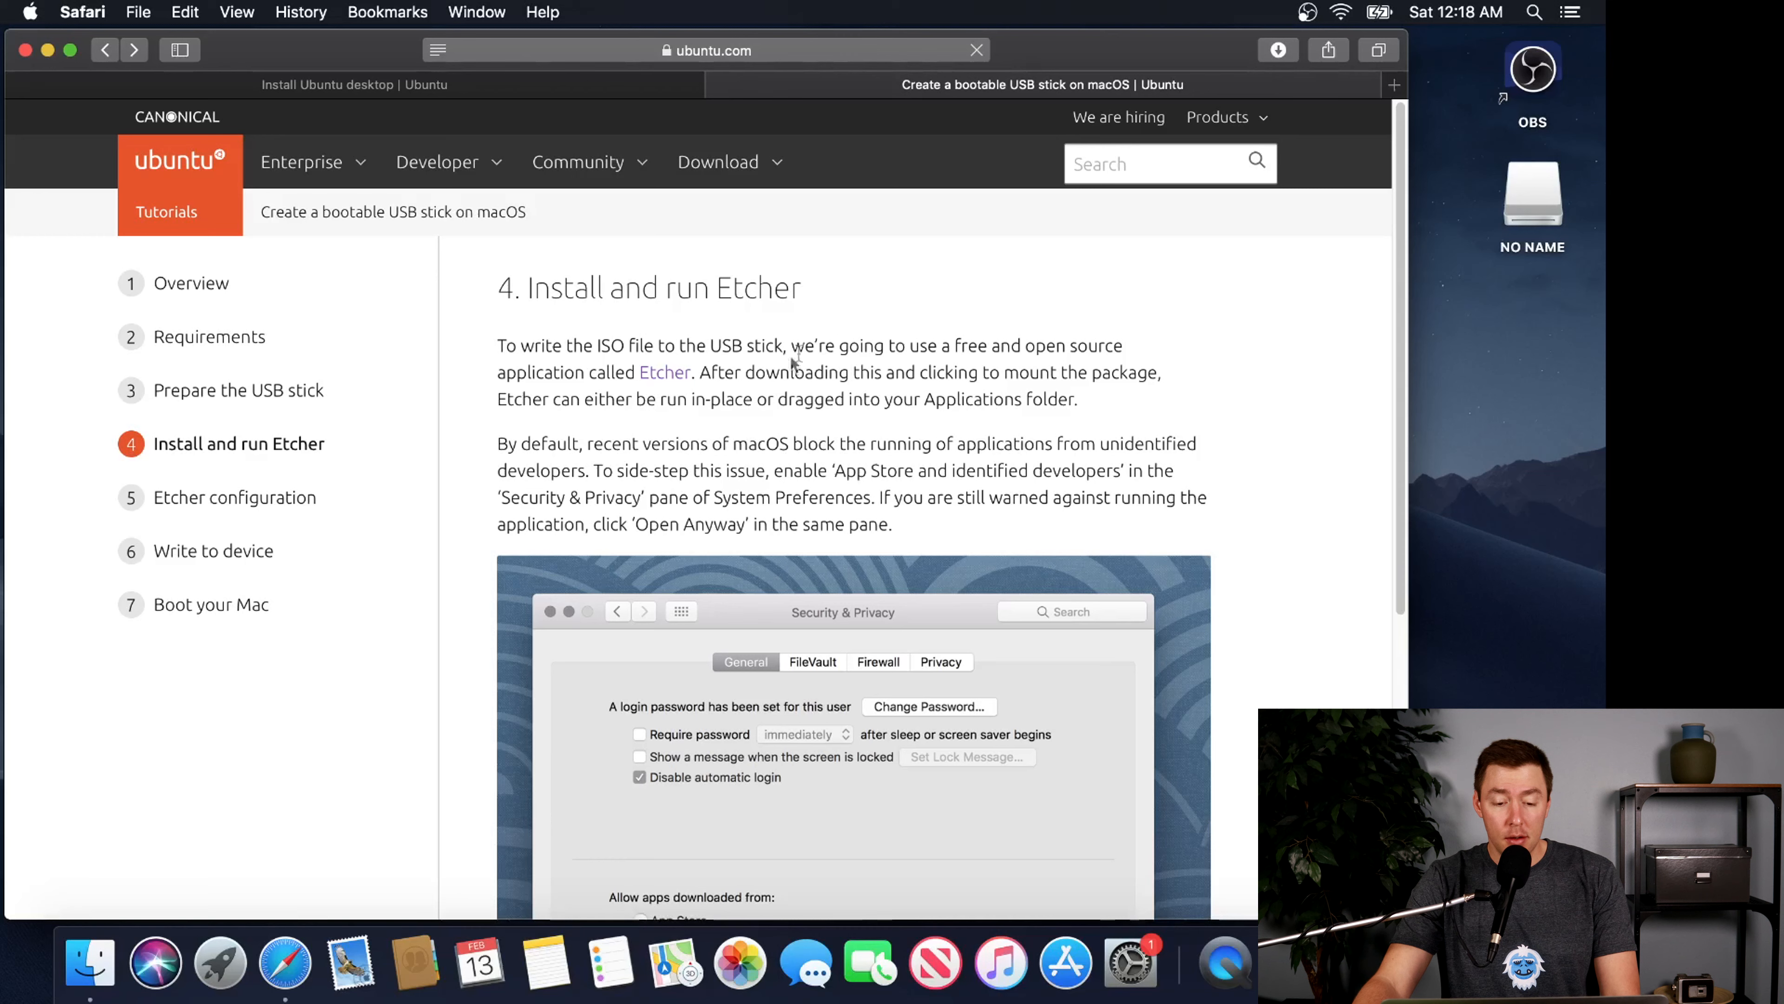
Follow the tutorial's Etcher link in a new tab and download balenaEtcher for macOS
{"action": "right_click", "coordinate": [668, 378]}
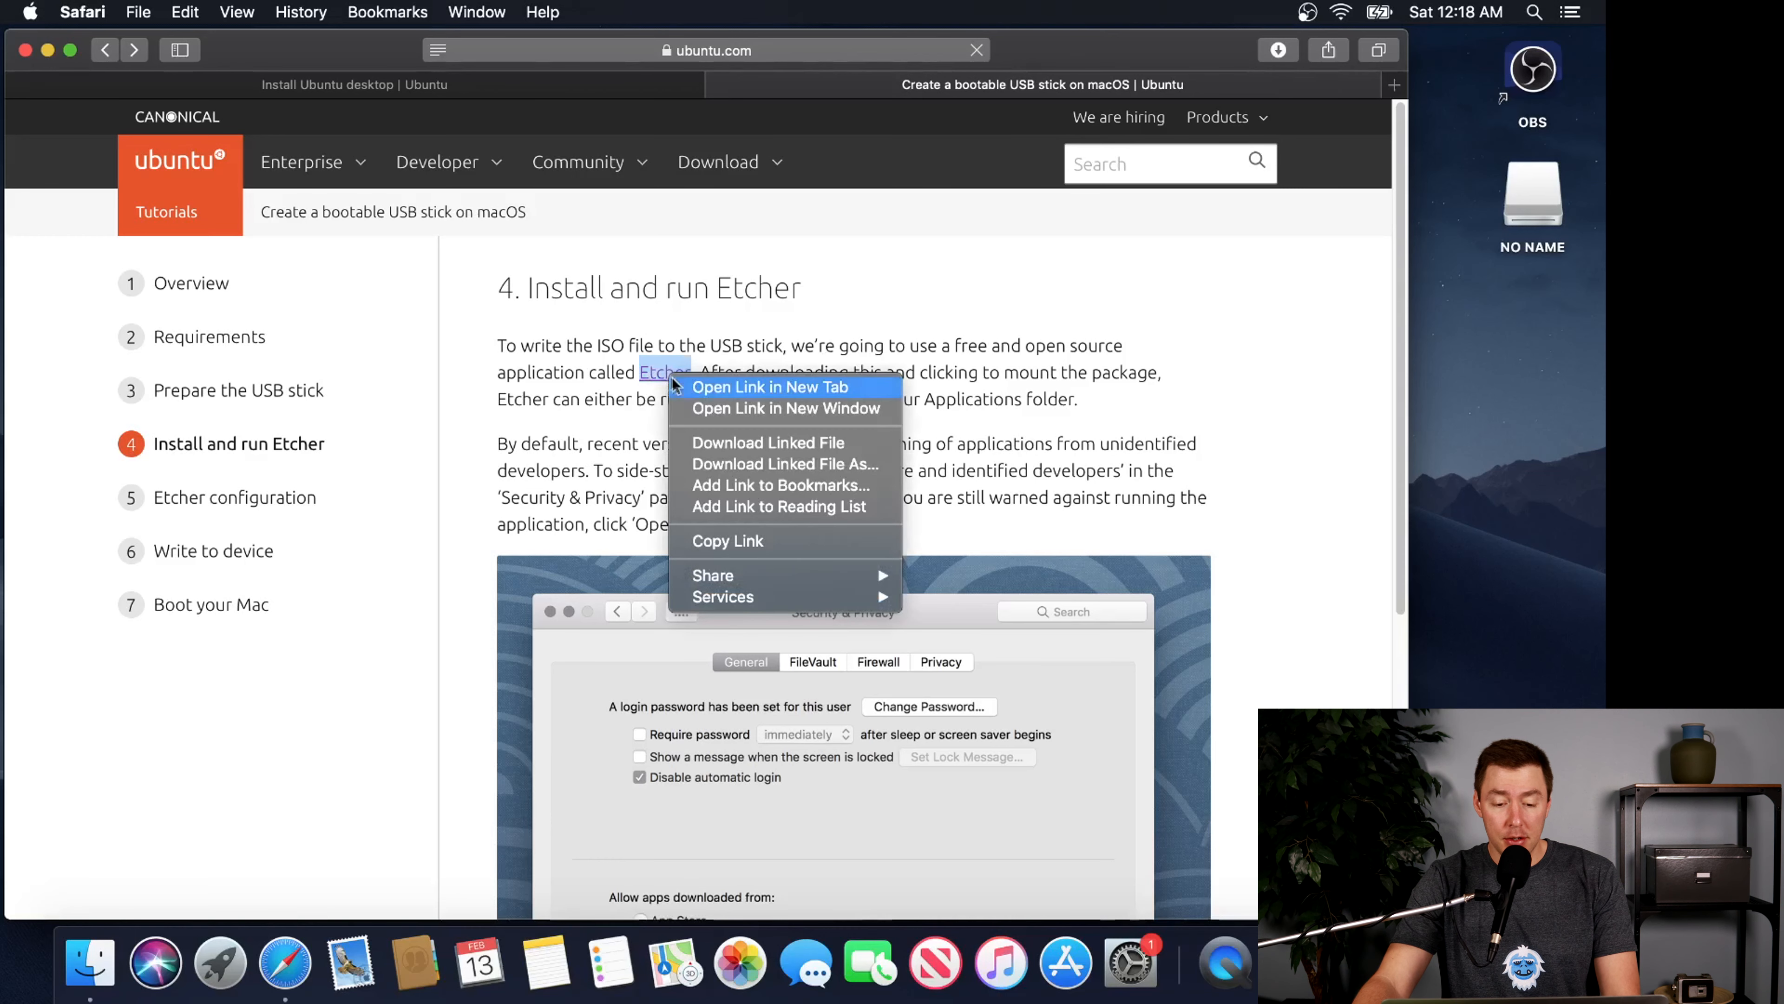
{"action": "left_click", "coordinate": [696, 387]}
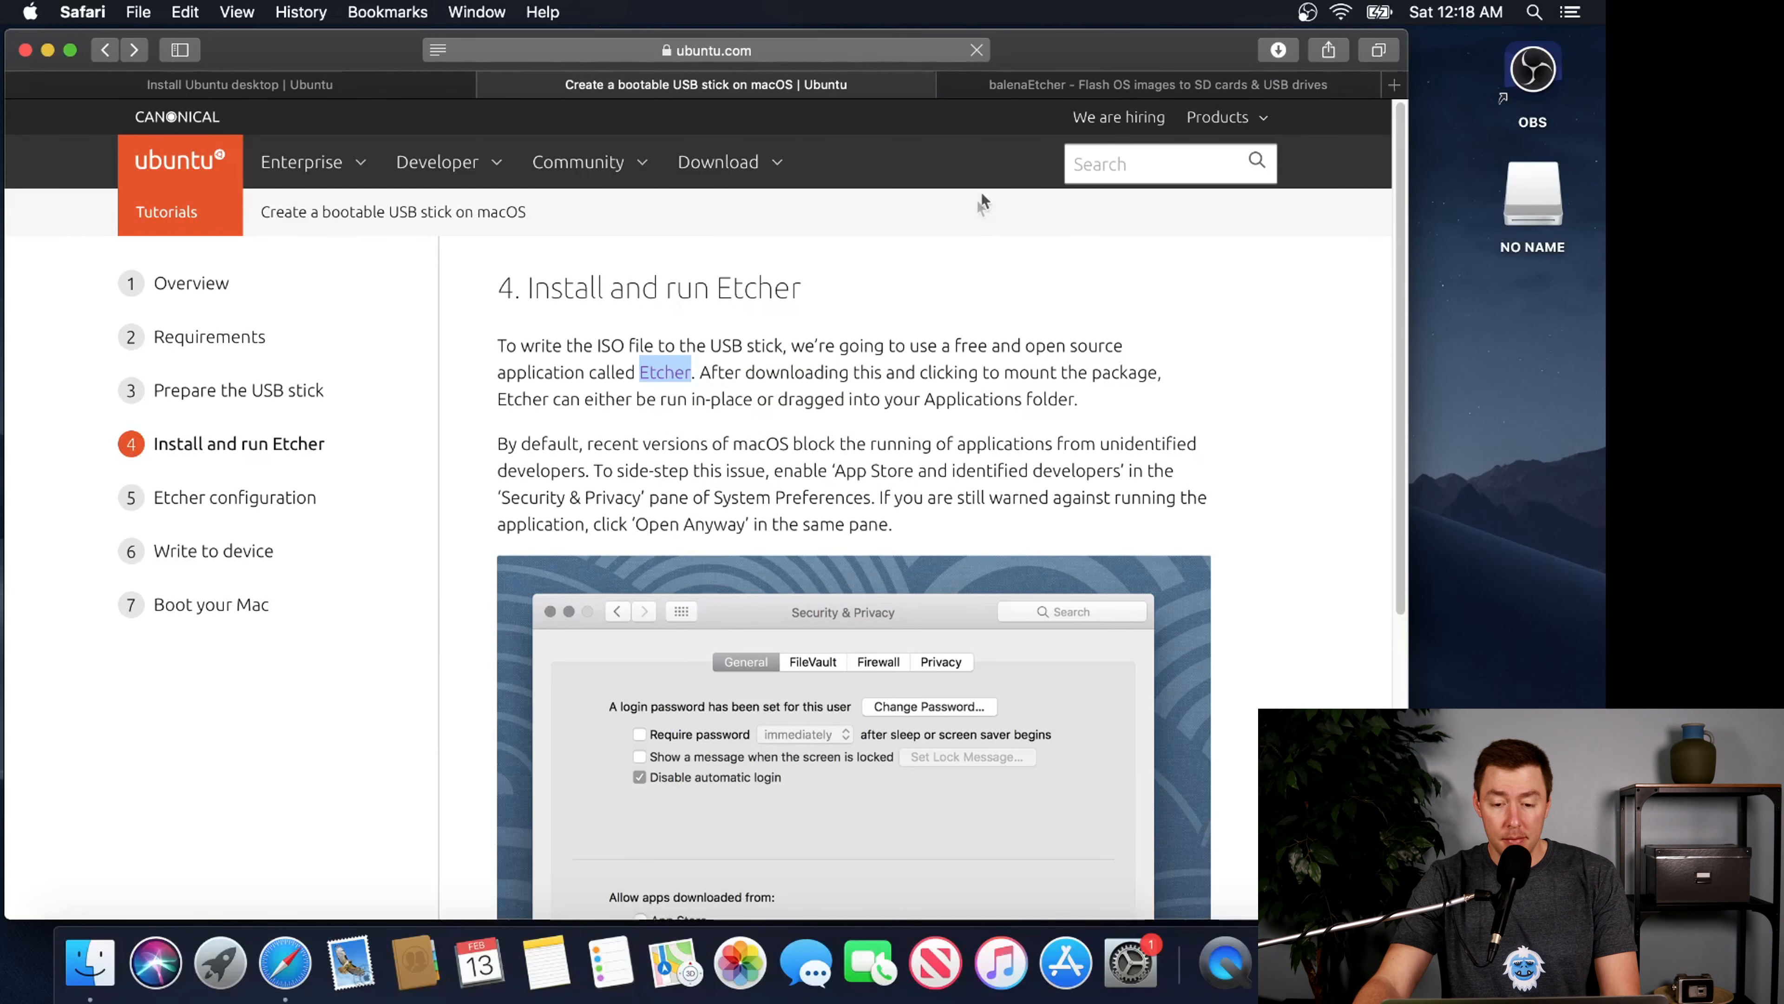
{"action": "left_click", "coordinate": [1033, 97]}
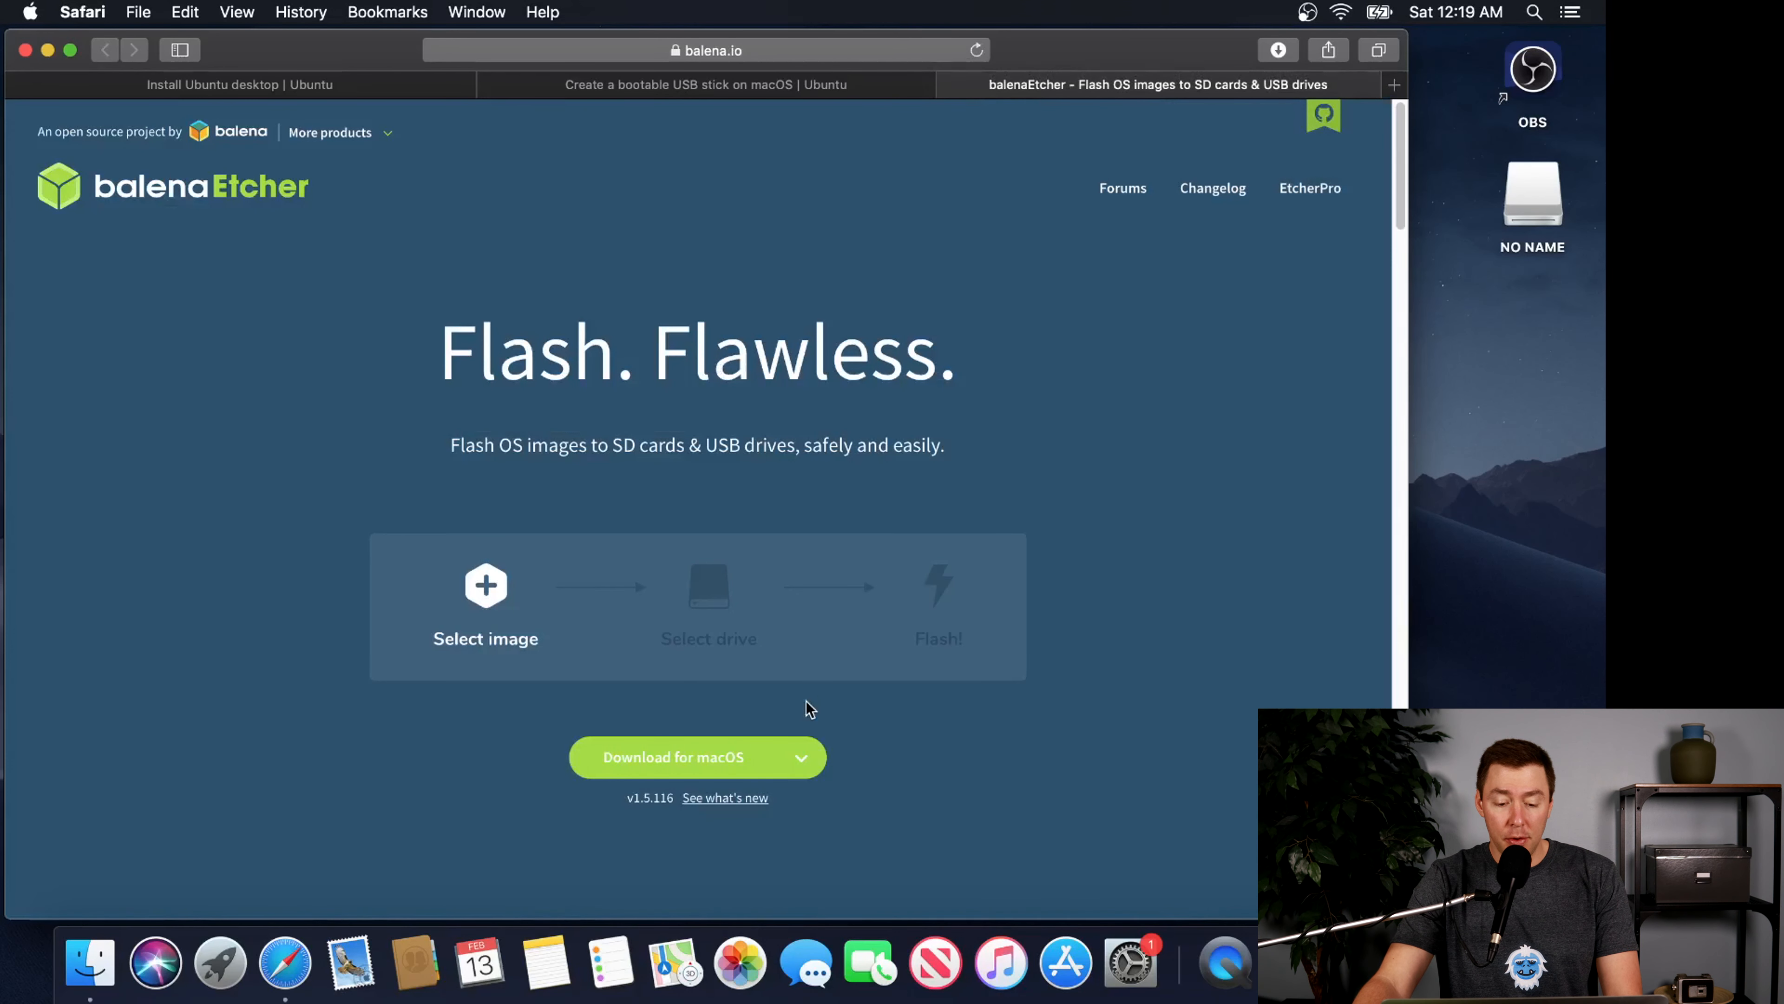
{"action": "left_click", "coordinate": [753, 758]}
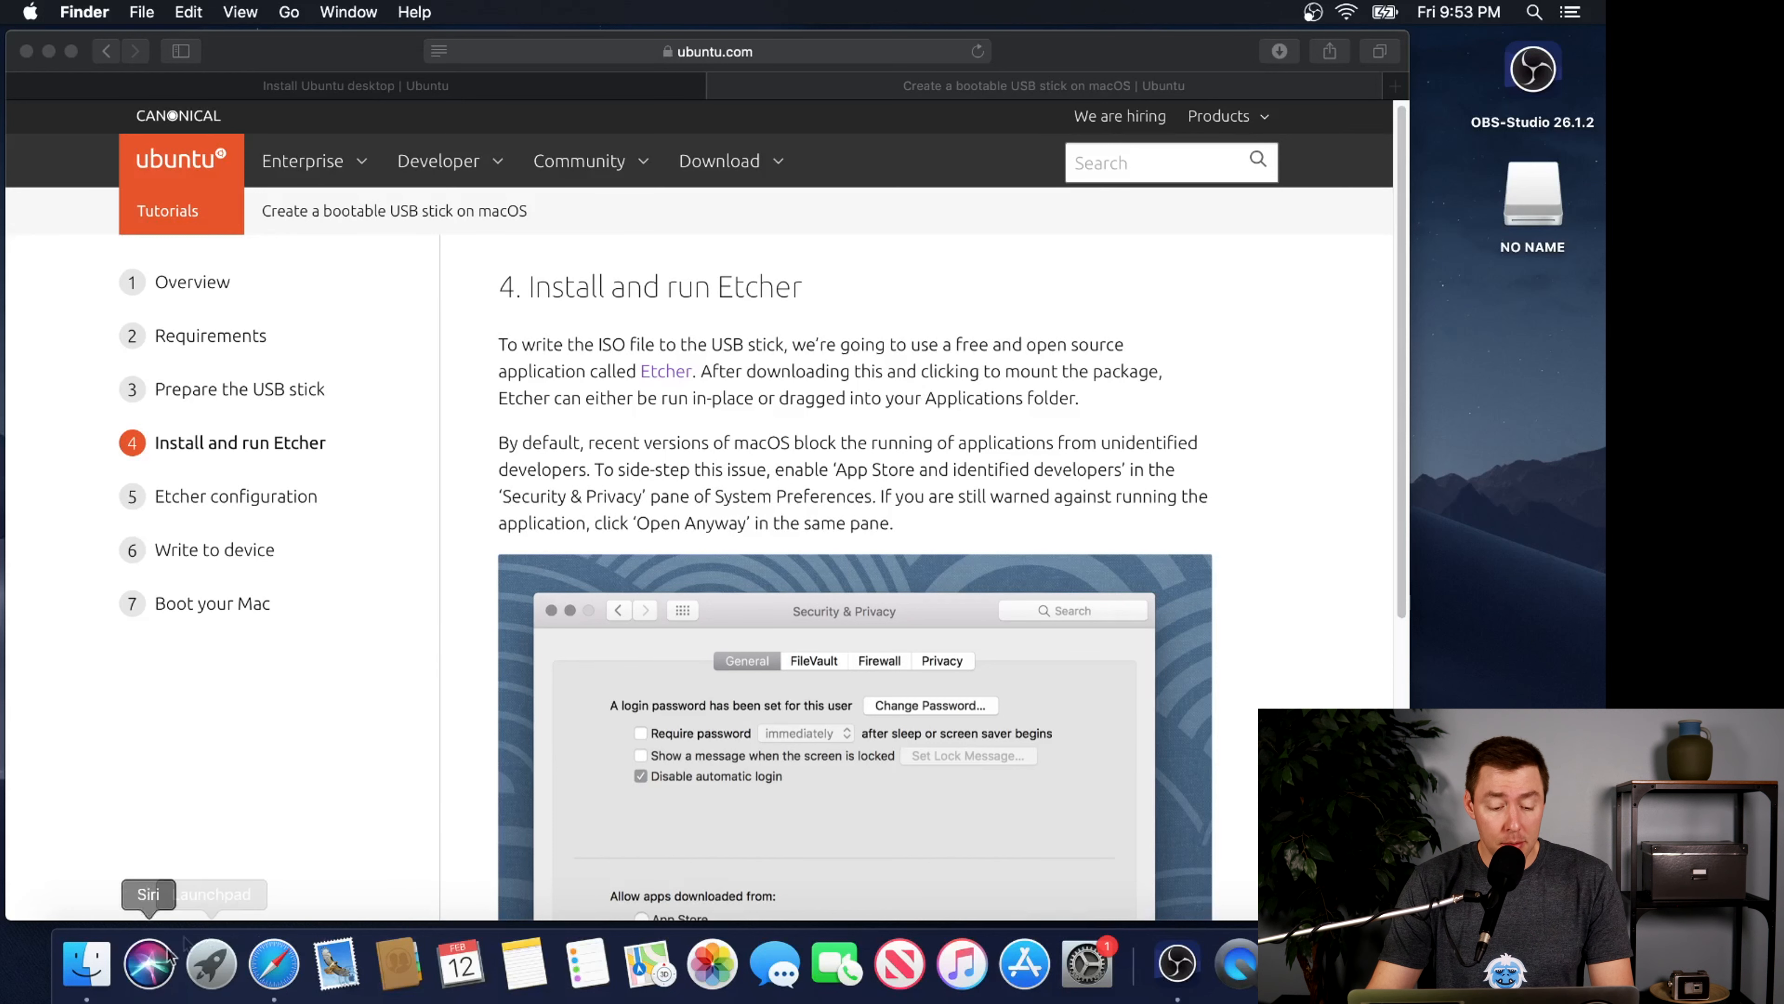
Mount balenaEtcher-1.5.116.dmg from the Downloads folder in Finder and install balenaEtcher into Applications
{"action": "left_click", "coordinate": [86, 963]}
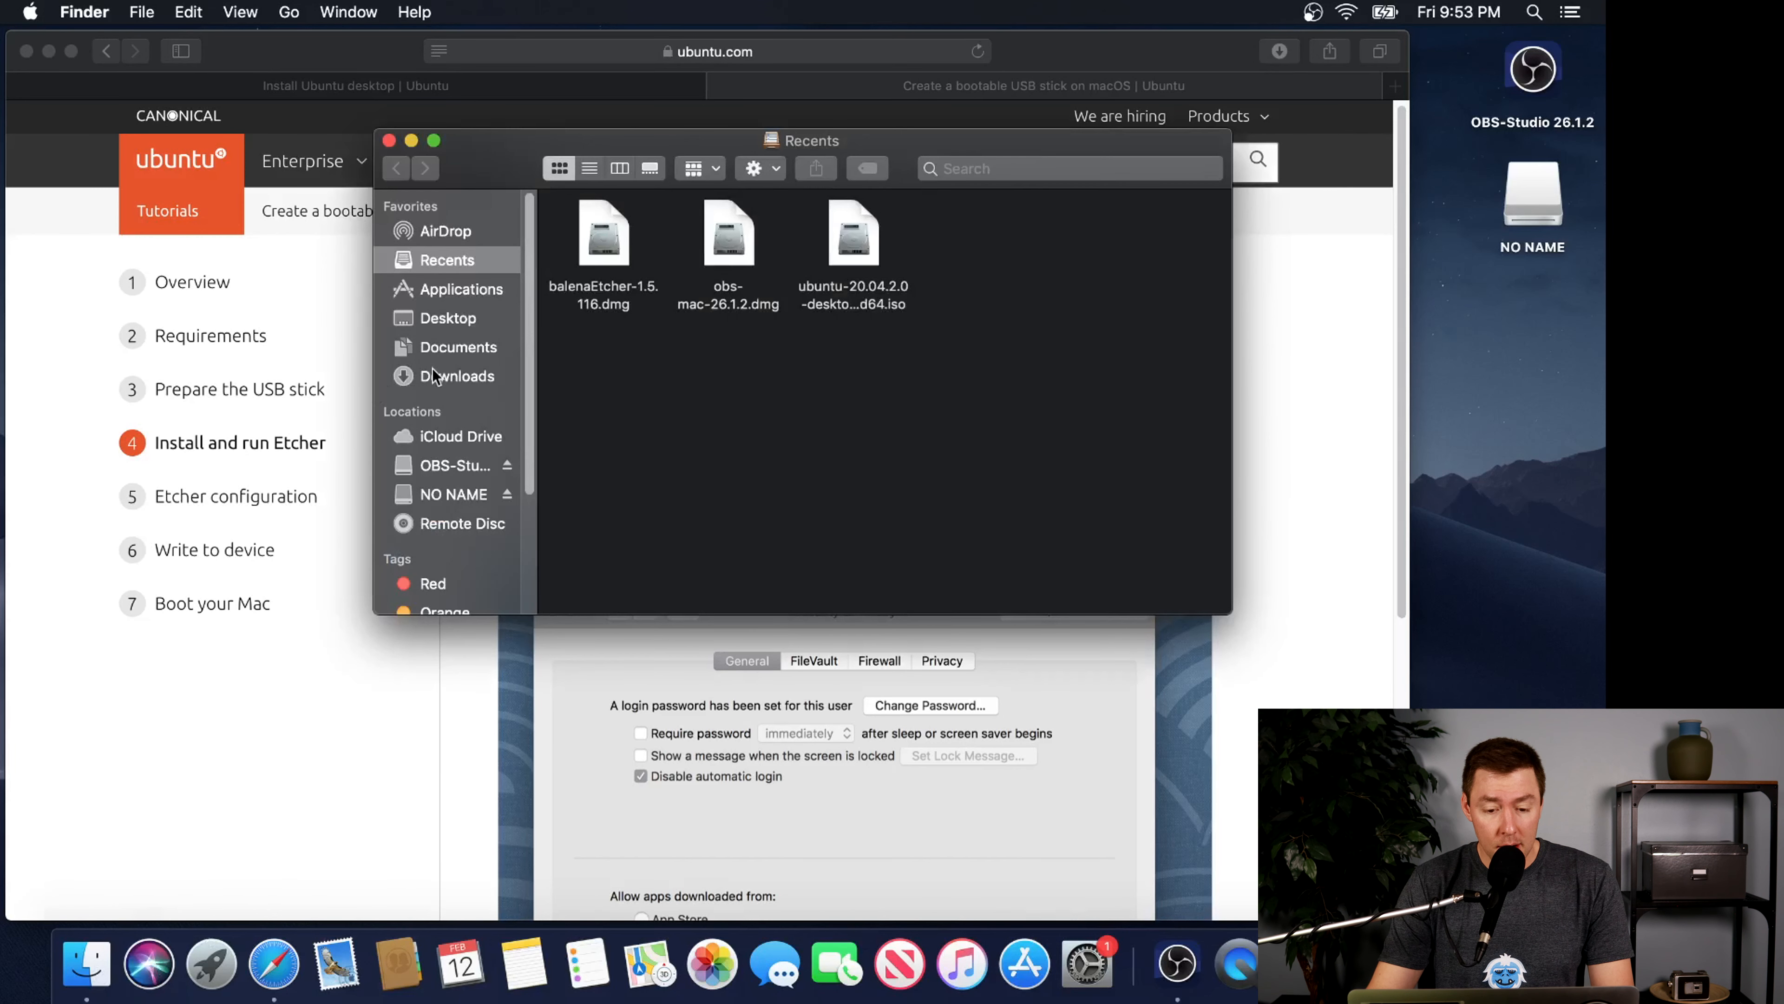
{"action": "left_click", "coordinate": [403, 380]}
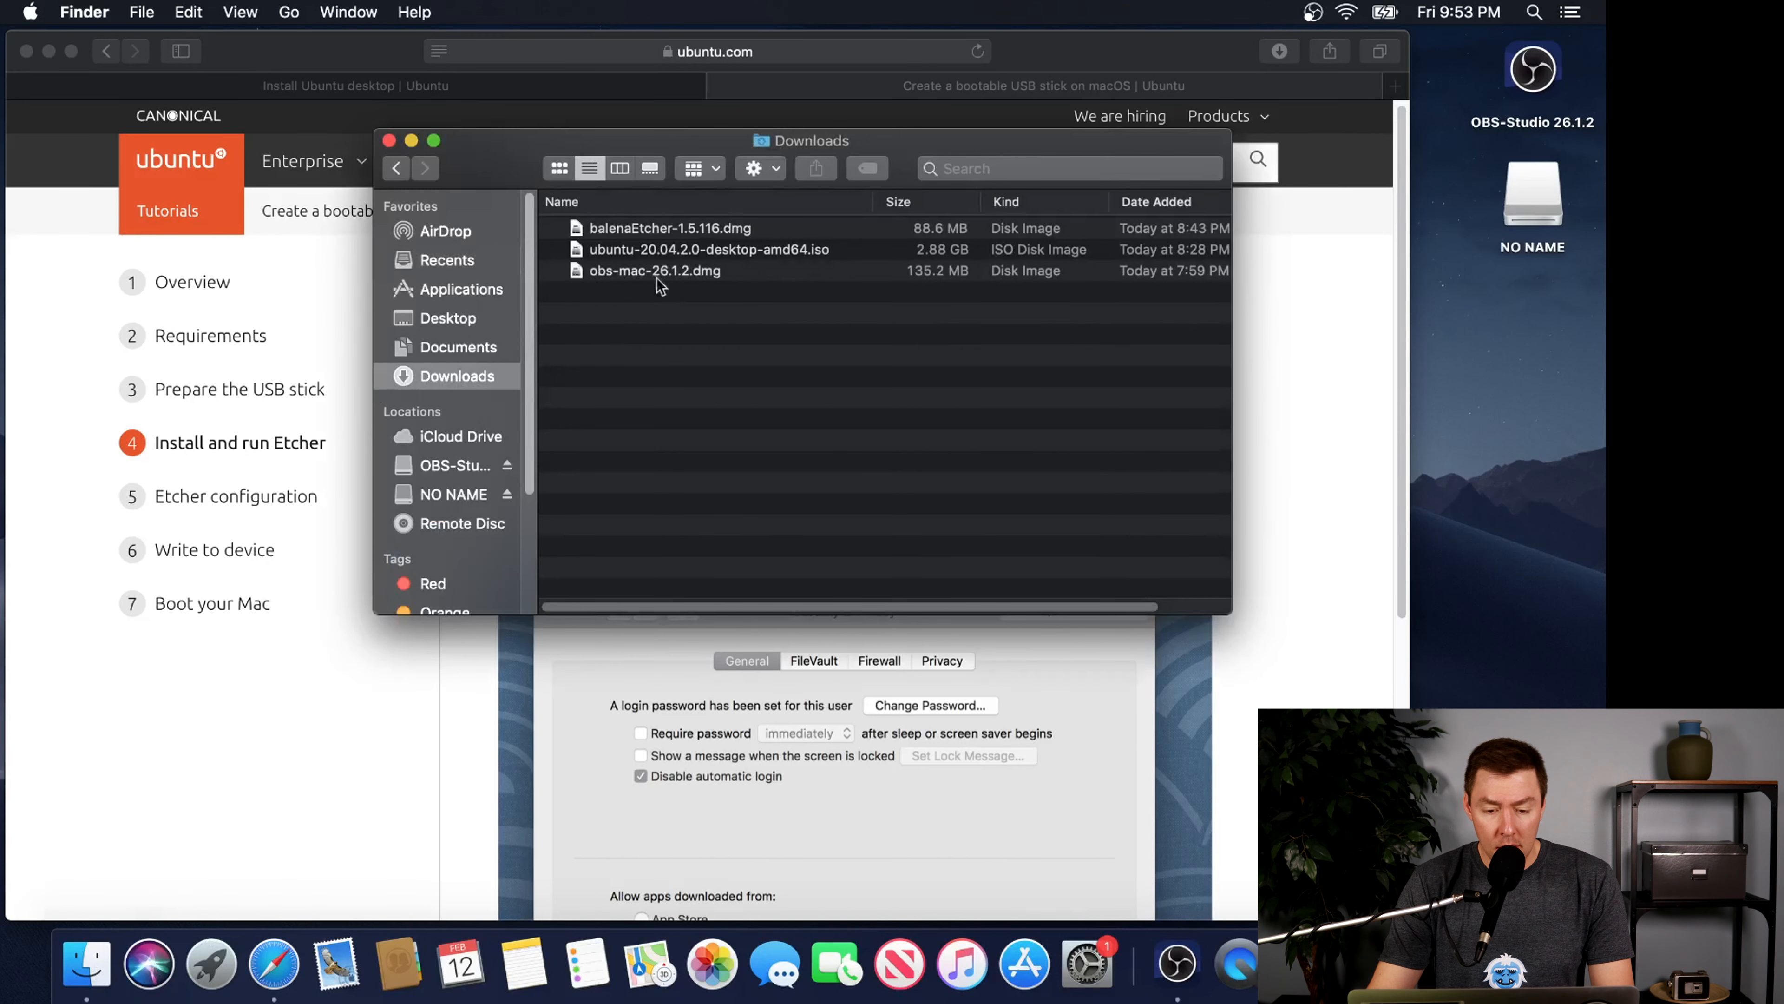
{"action": "left_click", "coordinate": [645, 232]}
{"action": "double_click", "coordinate": [644, 228]}
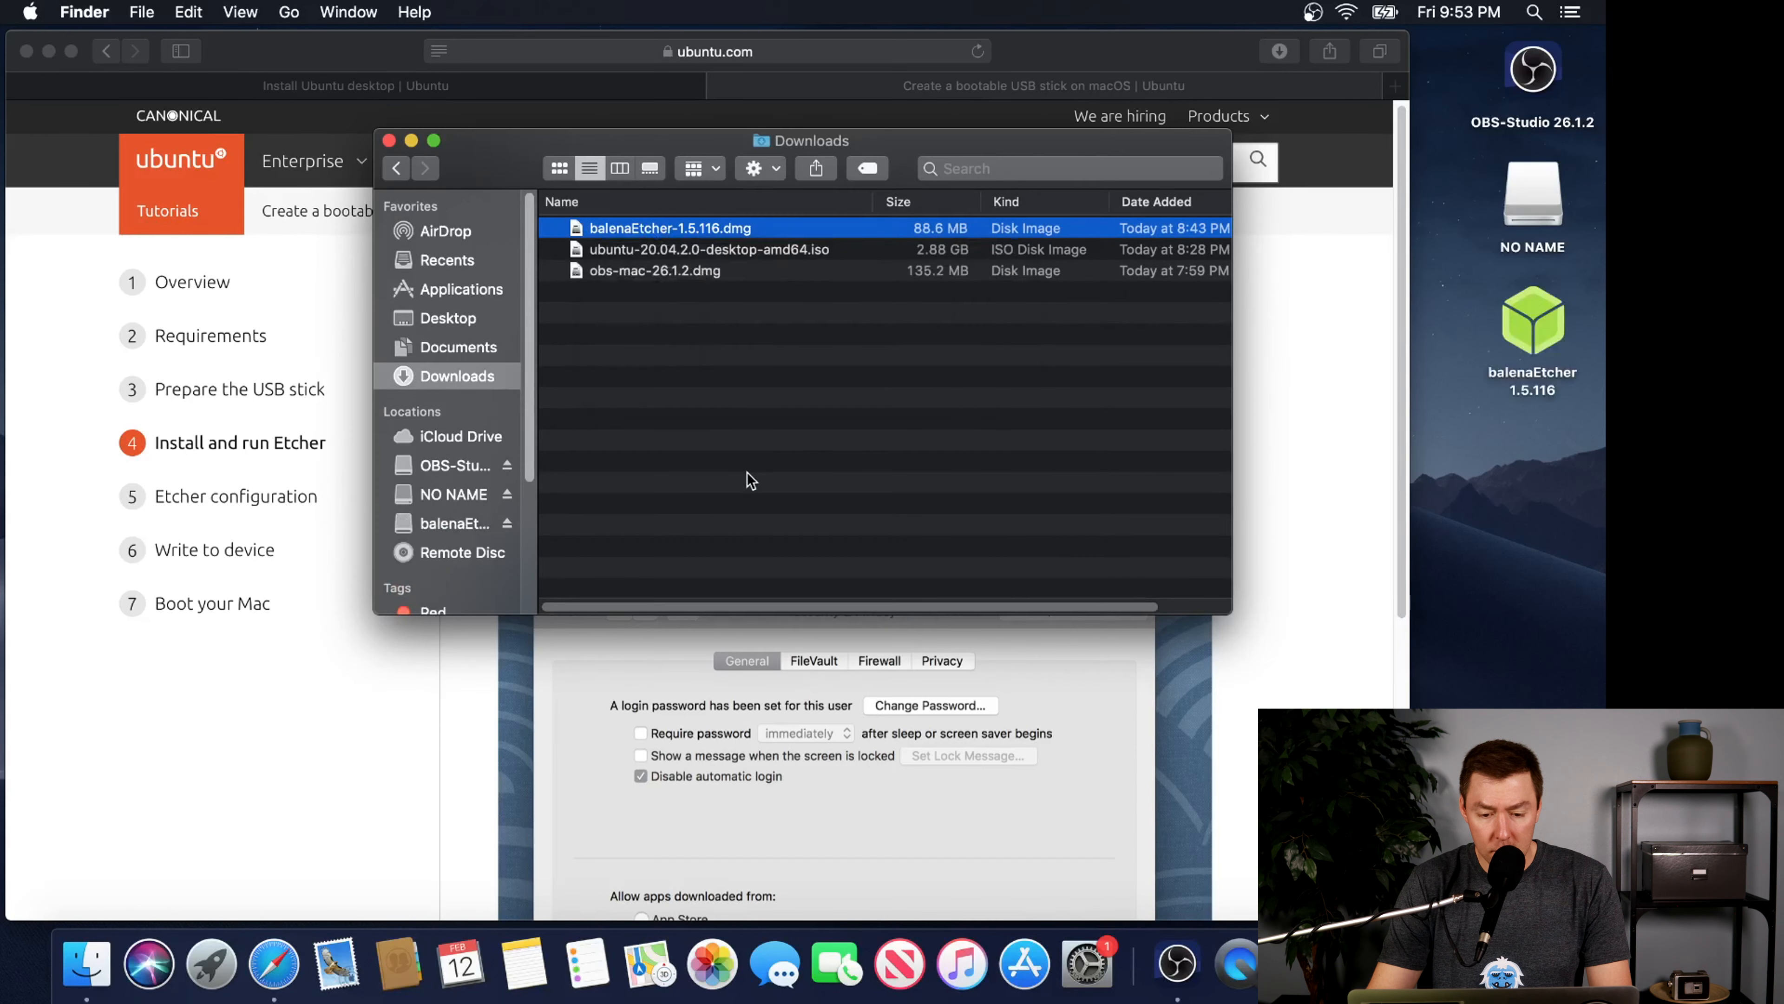
{"action": "left_click_drag", "start_coordinate": [602, 324], "coordinate": [907, 337]}
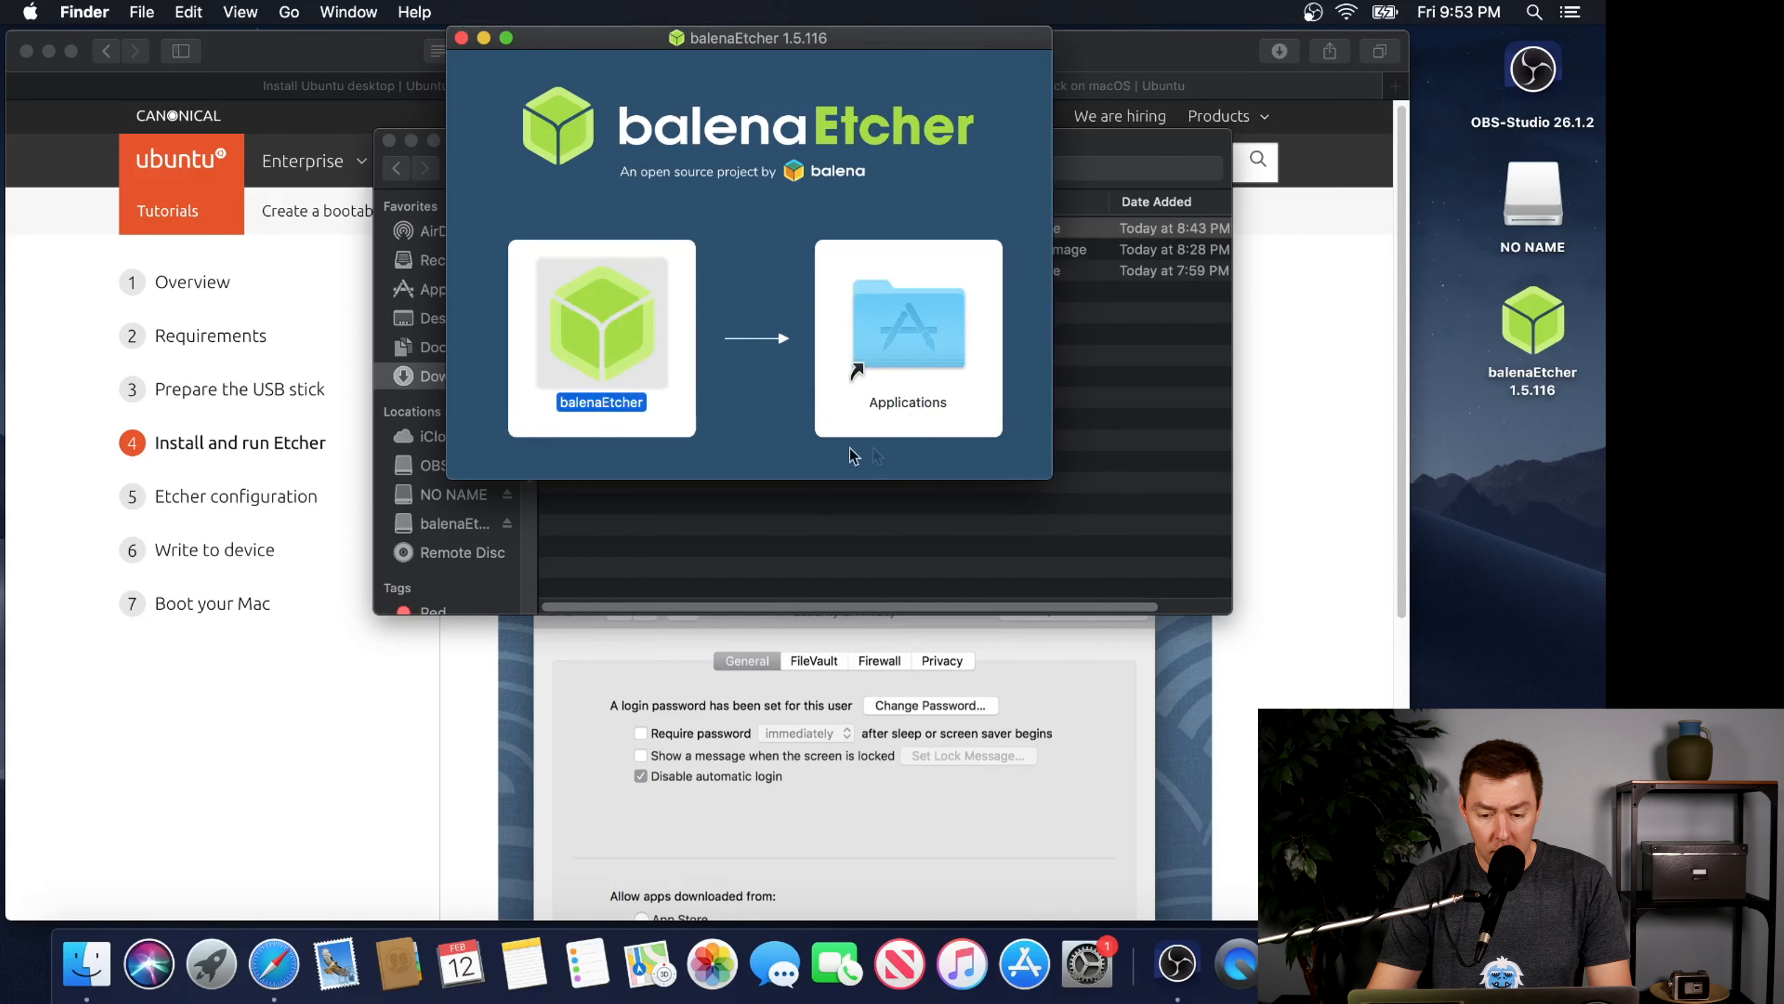
Launch balenaEtcher from the Applications folder and allow the downloaded app to open
{"action": "left_click", "coordinate": [910, 327]}
{"action": "double_click", "coordinate": [910, 328]}
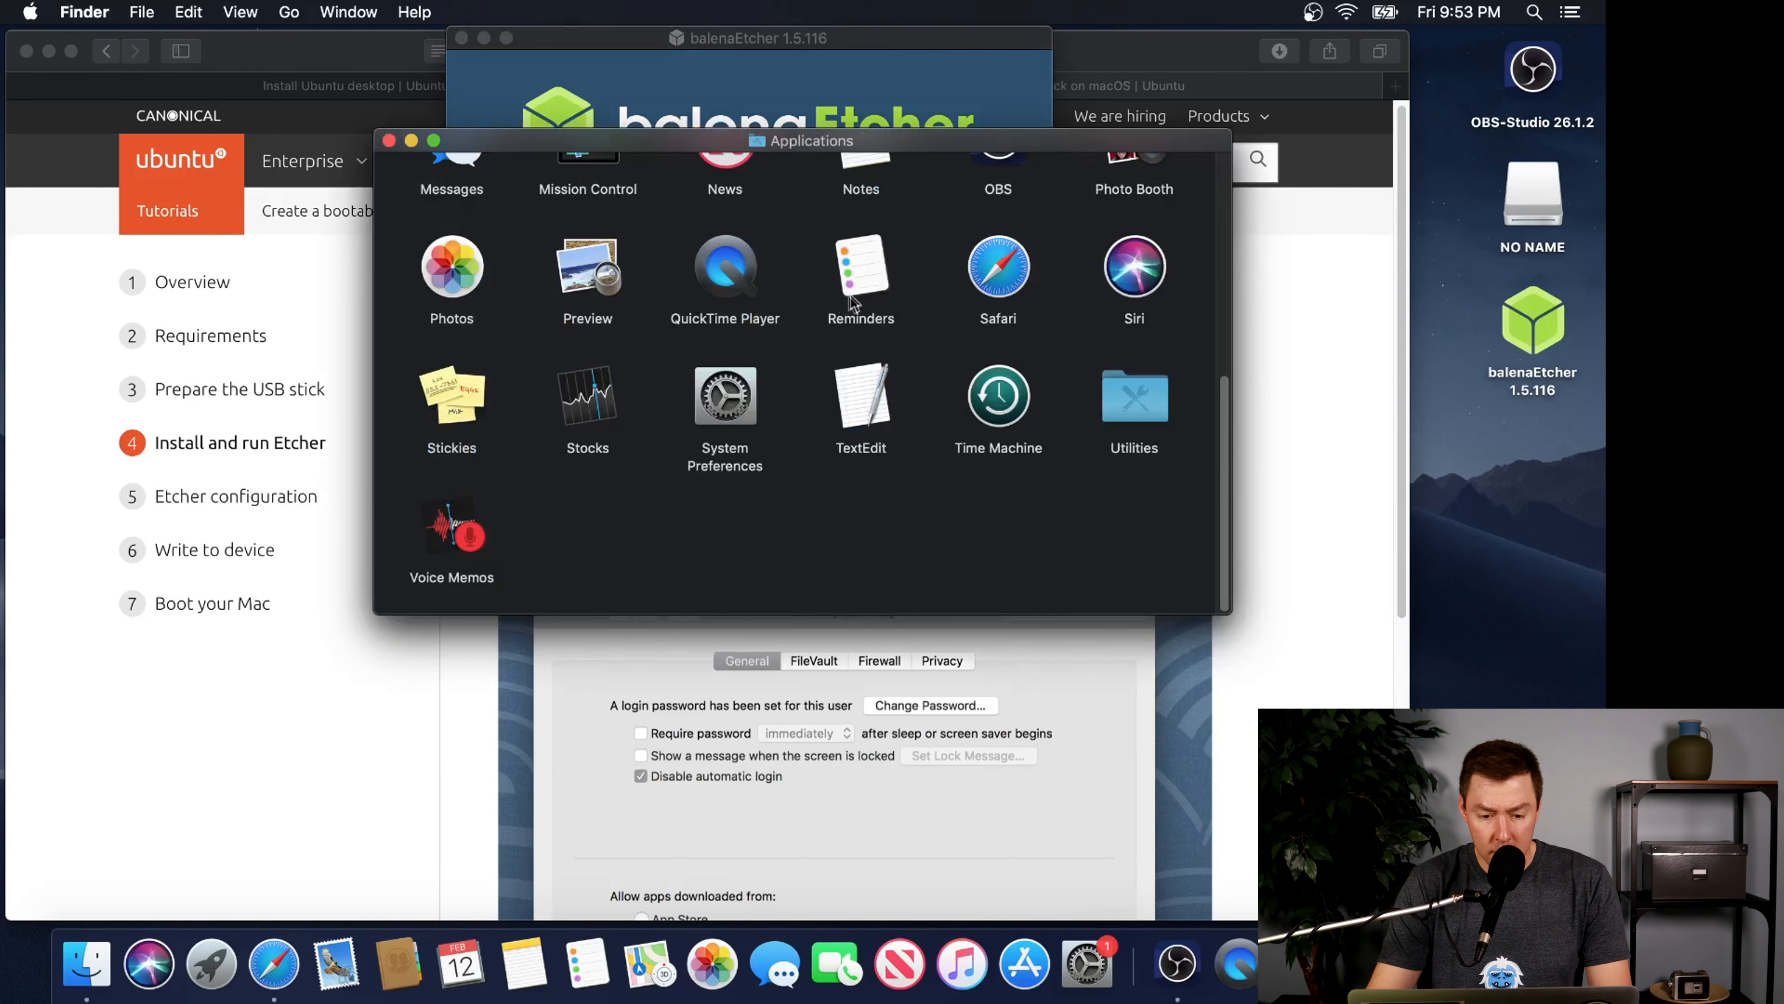
{"action": "scroll", "coordinate": [851, 299], "scroll_direction": "up", "scroll_amount": 5}
{"action": "scroll", "coordinate": [851, 299], "scroll_direction": "up", "scroll_amount": 2}
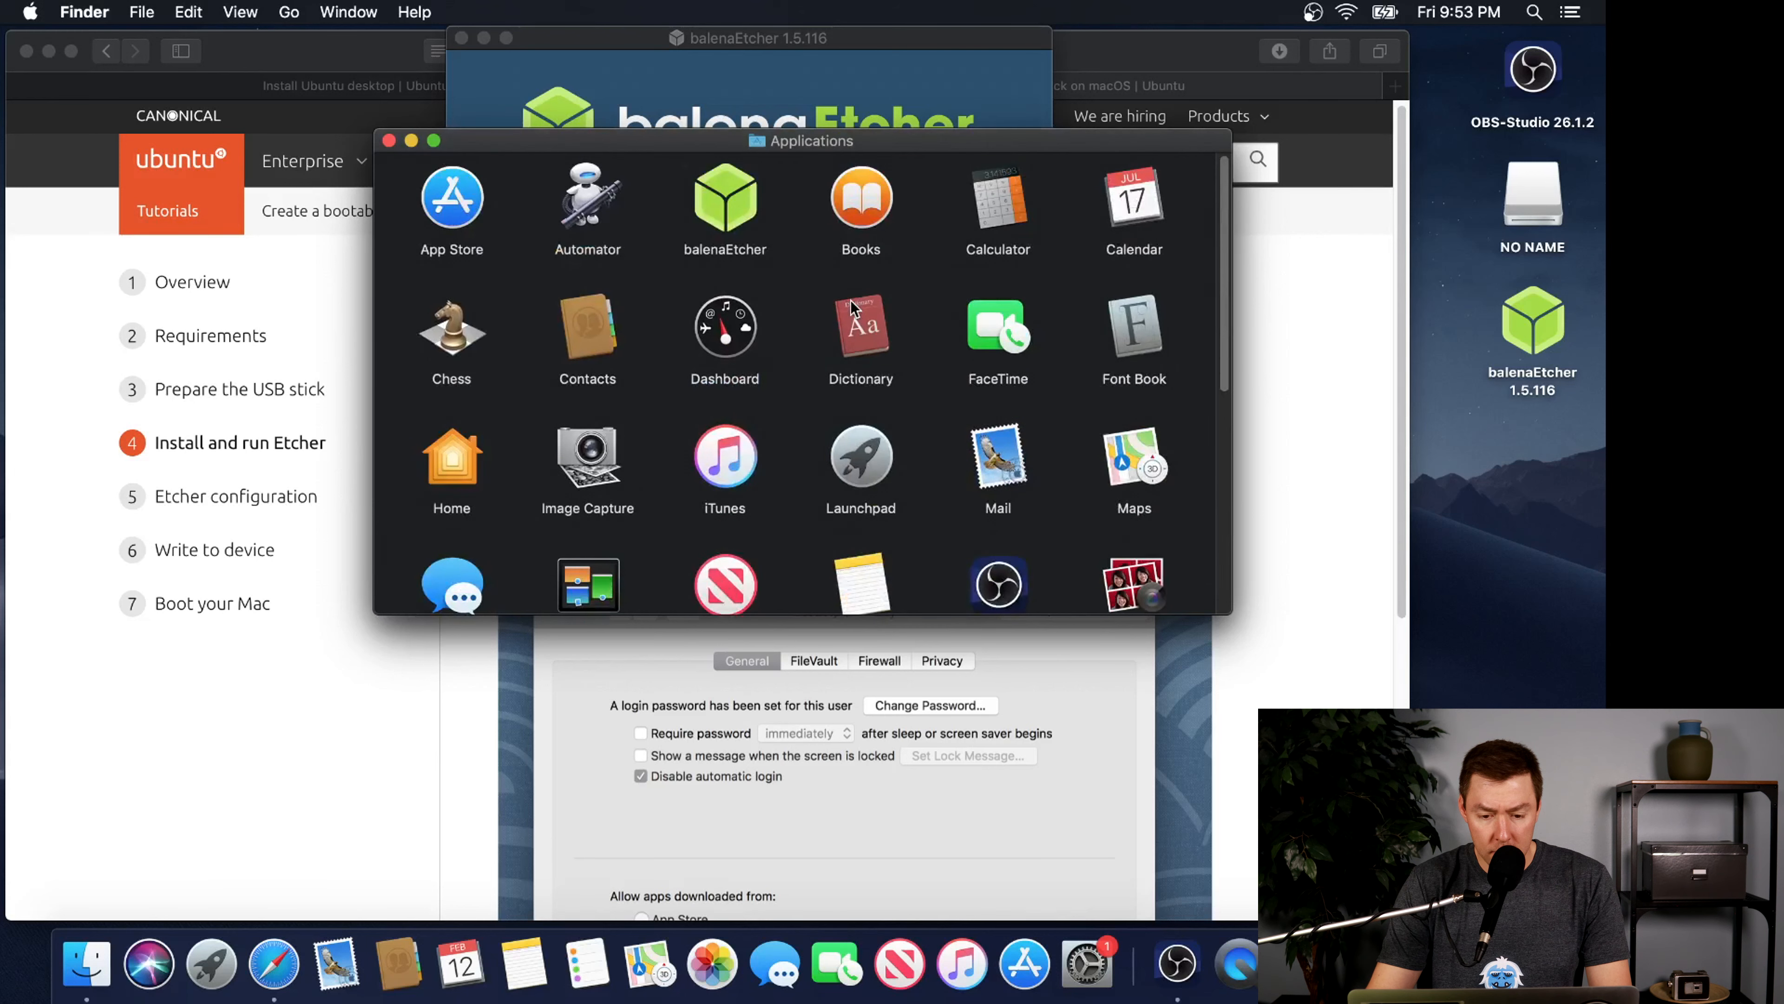
{"action": "left_click", "coordinate": [737, 219]}
{"action": "double_click", "coordinate": [738, 219]}
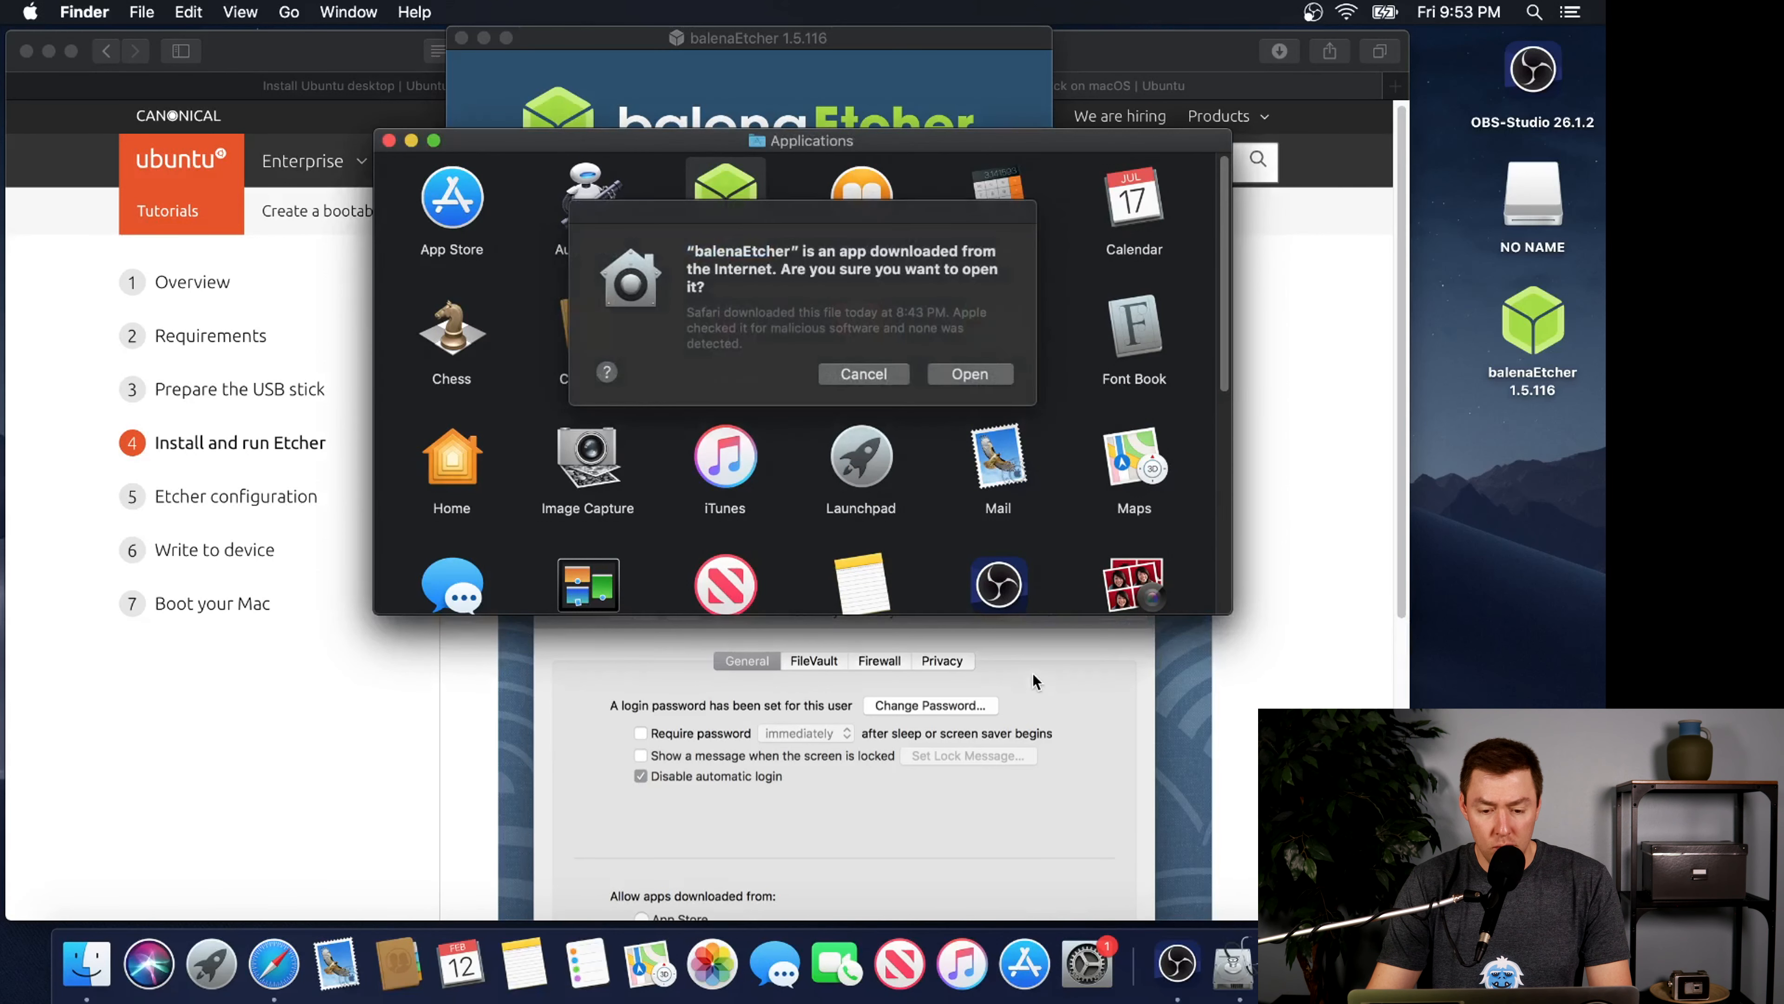
{"action": "left_click", "coordinate": [943, 377]}
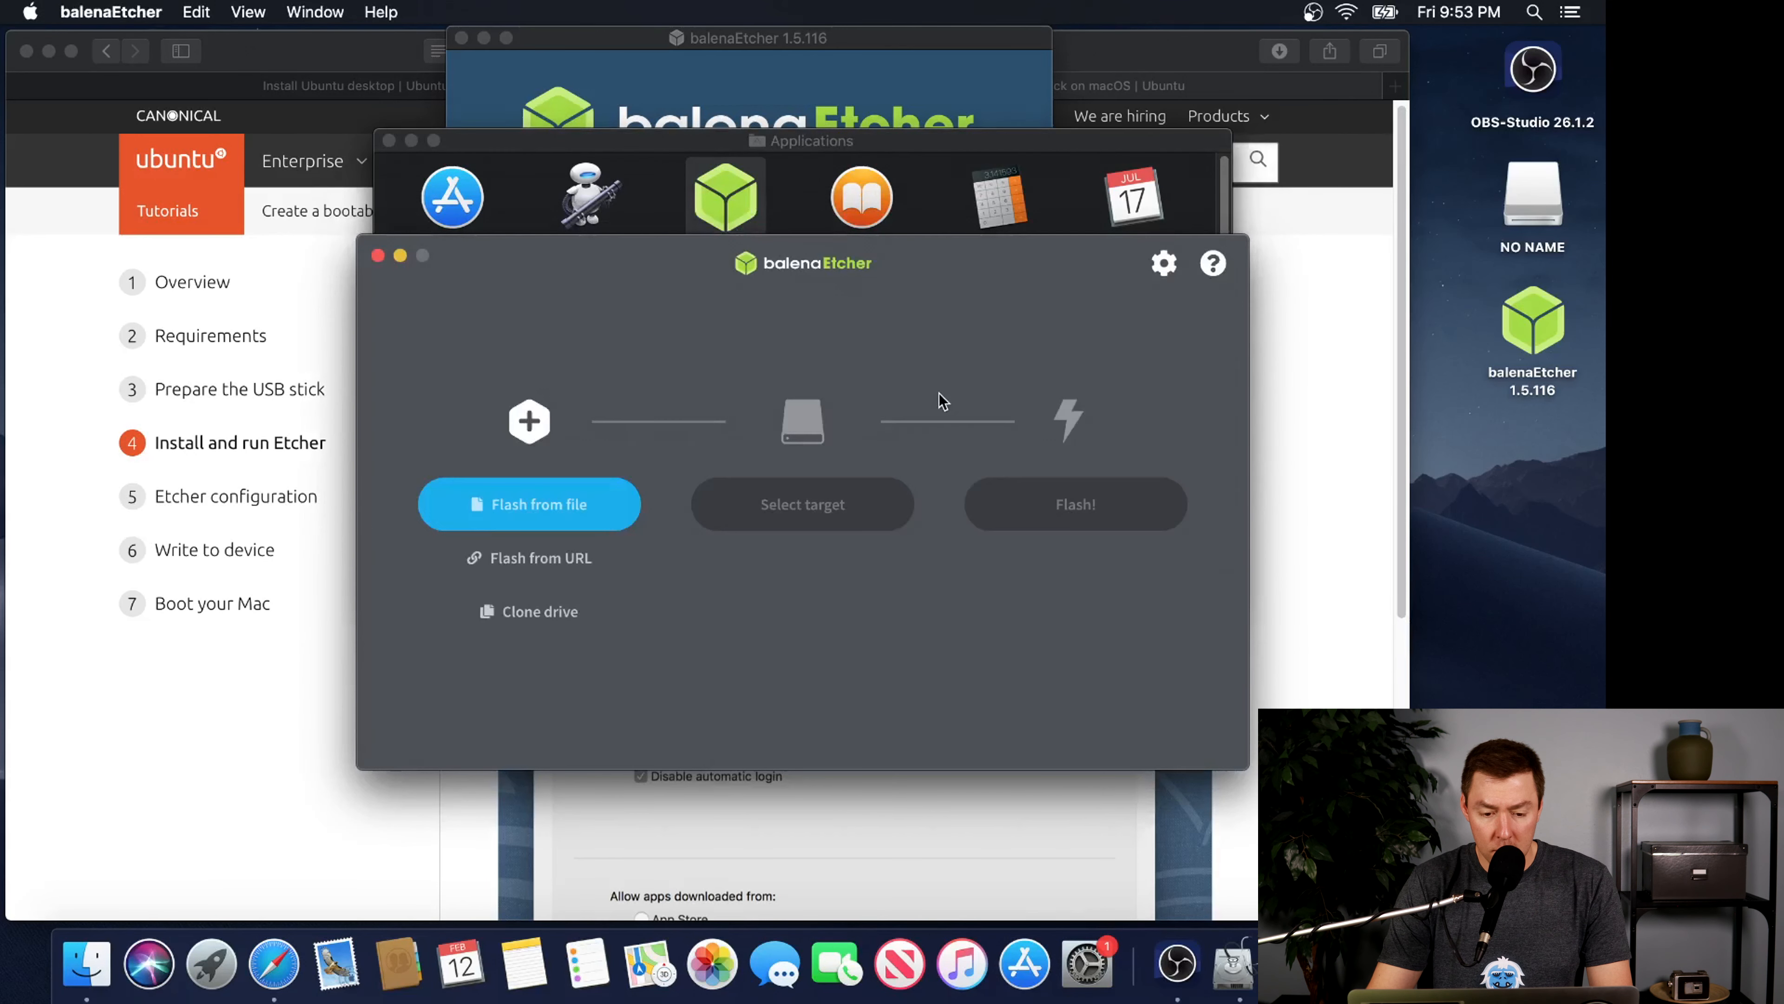
Return to the macOS tutorial in Safari and show its Etcher configuration section
{"action": "left_click", "coordinate": [1140, 57]}
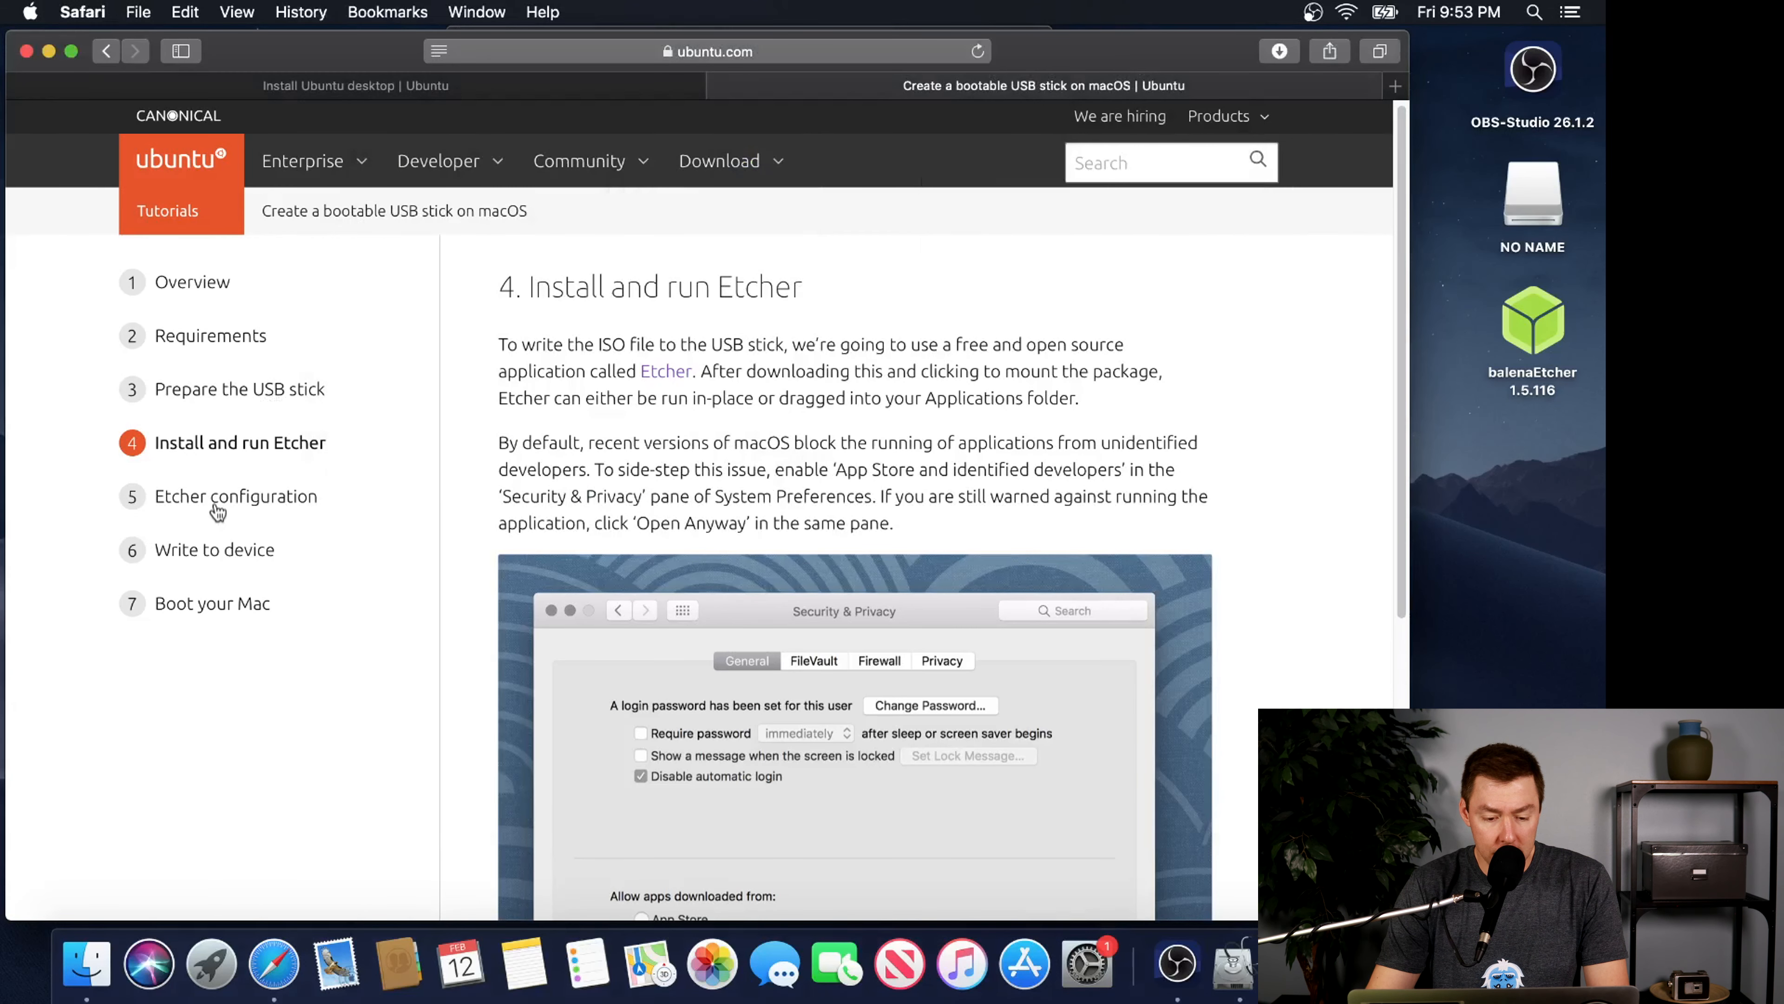
{"action": "left_click", "coordinate": [196, 504]}
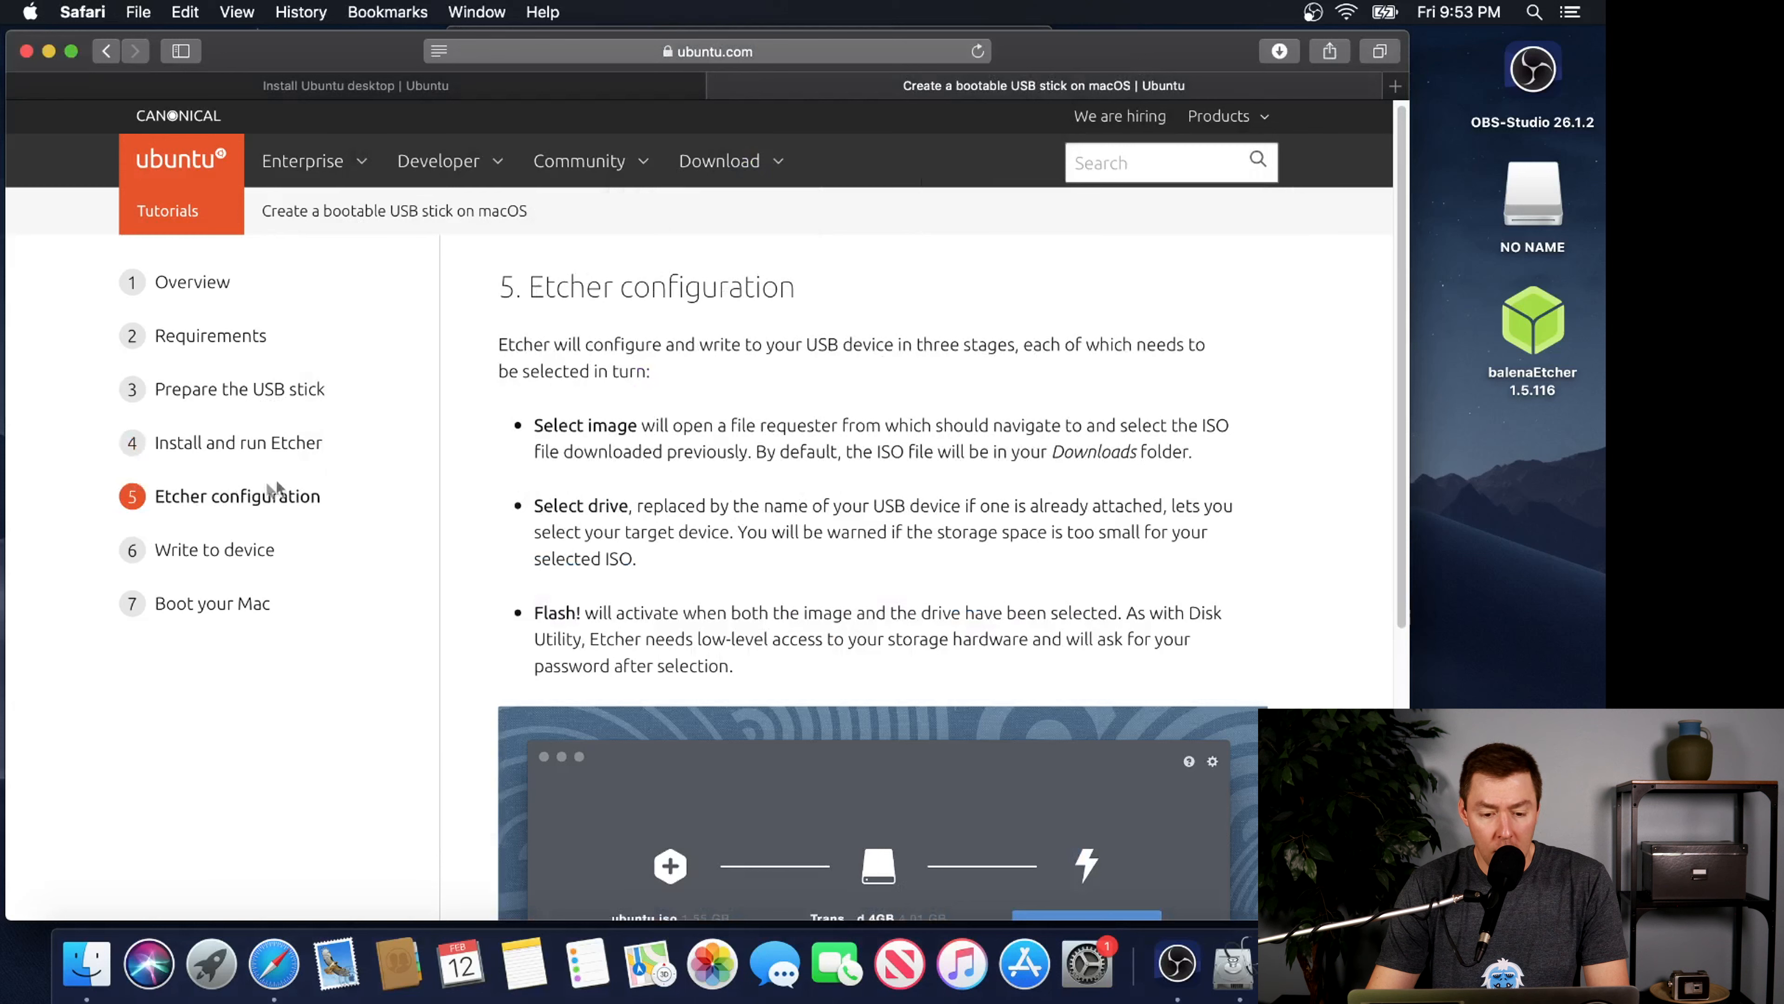